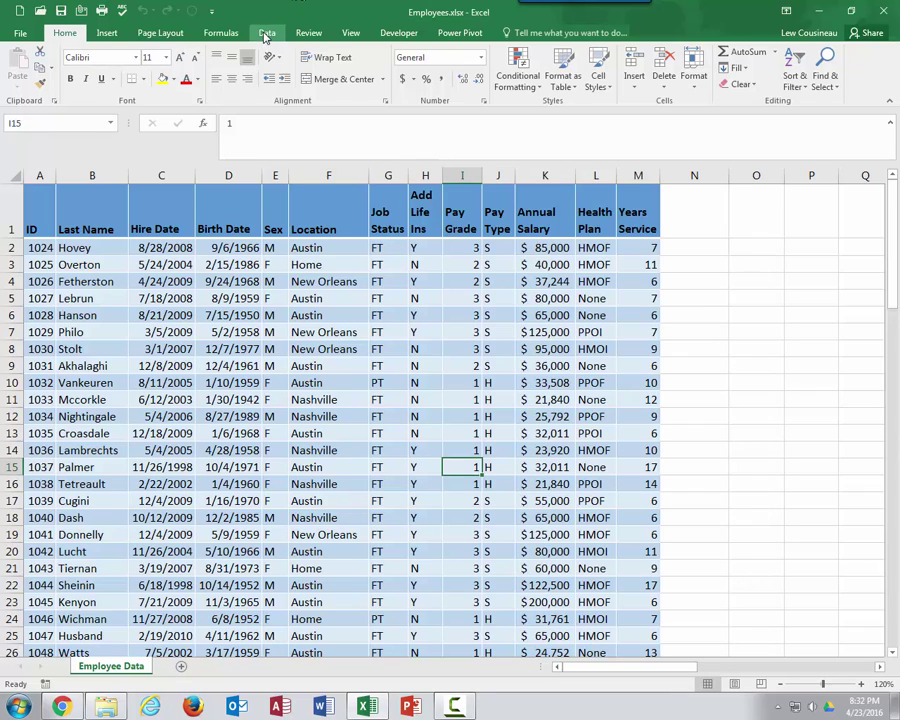
Step: Bring up the Data ribbon tools and select cells C1:H5 of the Employee Data table
click(266, 34)
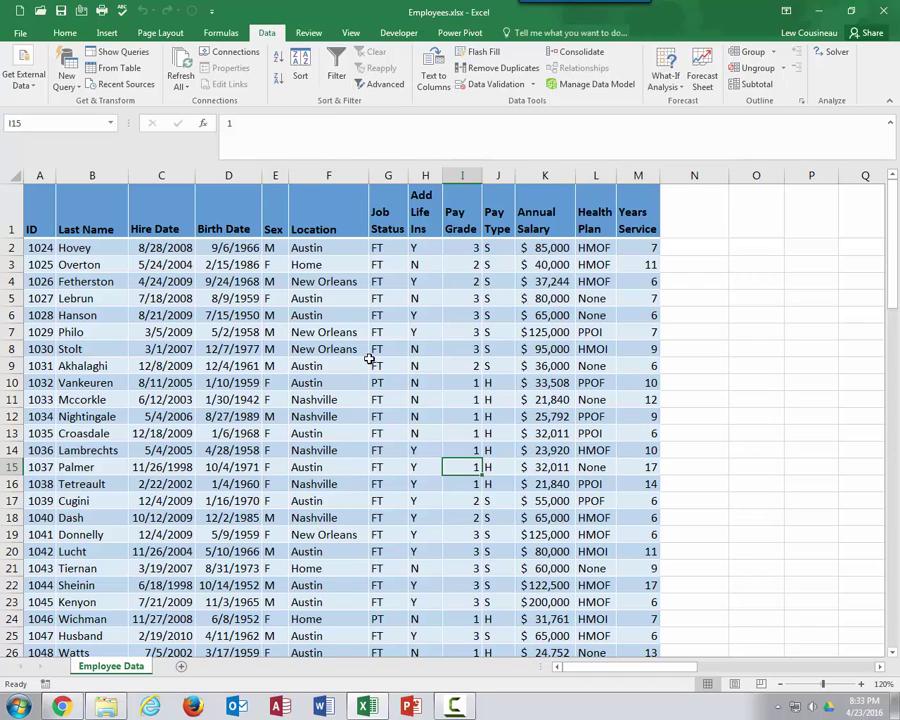
click(370, 344)
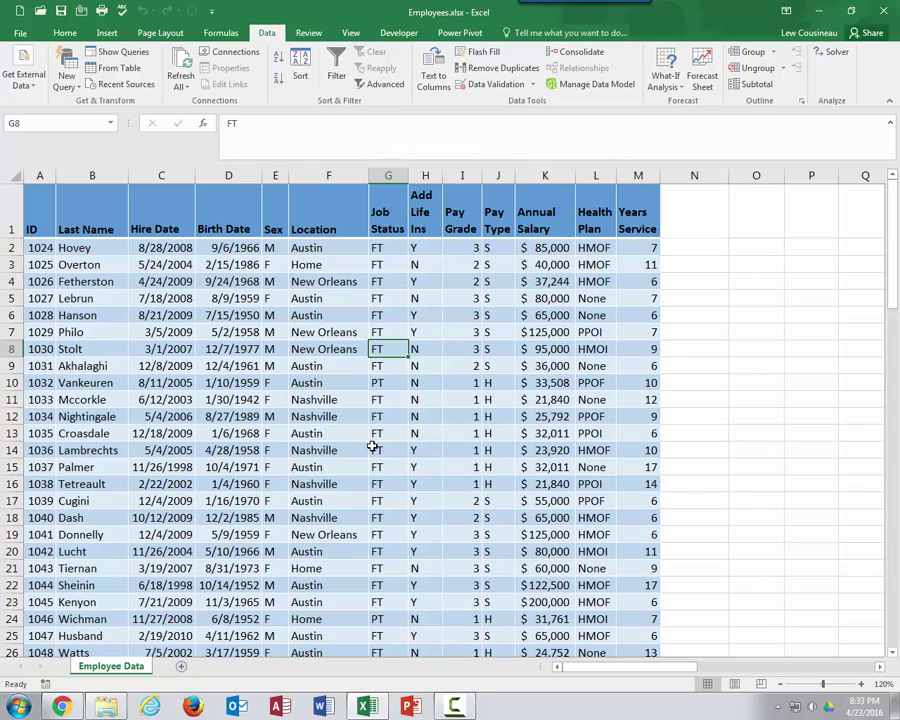
click(360, 348)
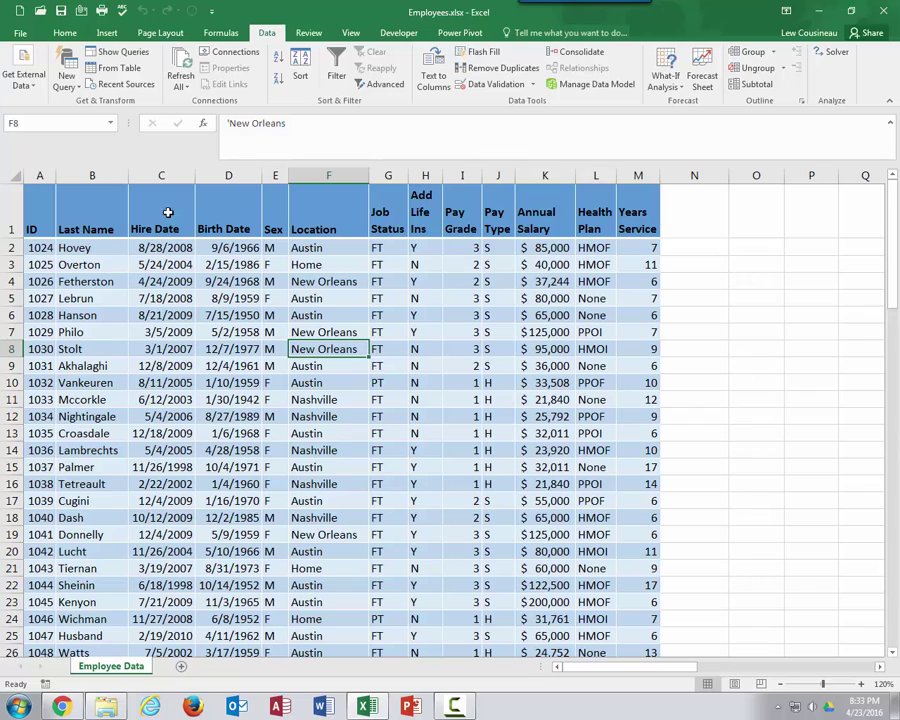
drag(168, 212, 437, 298)
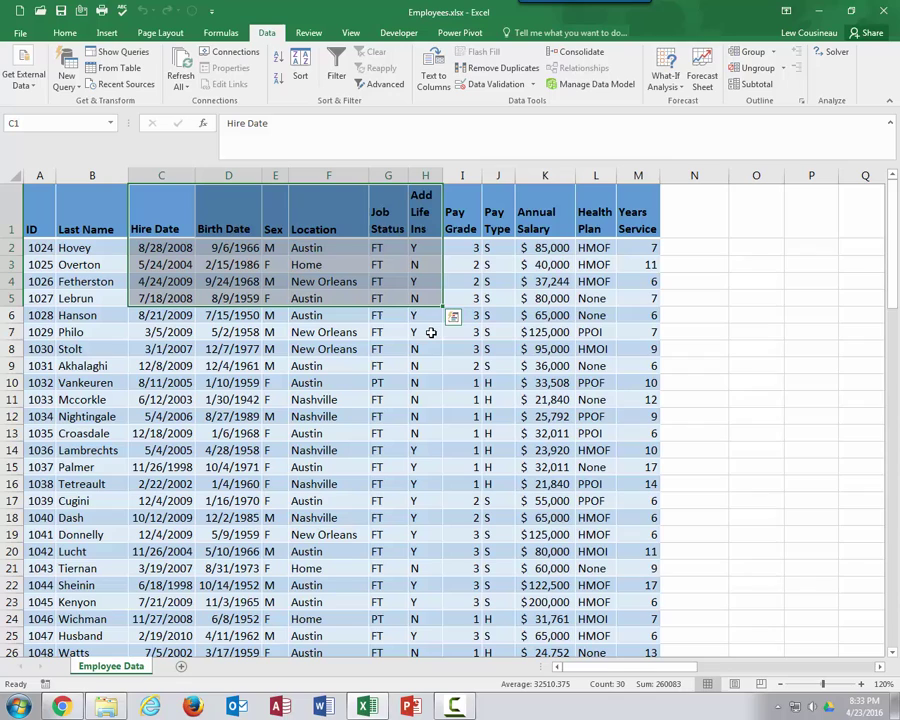
Step: Turn on column filters and filter the Location column to show only Austin
click(385, 332)
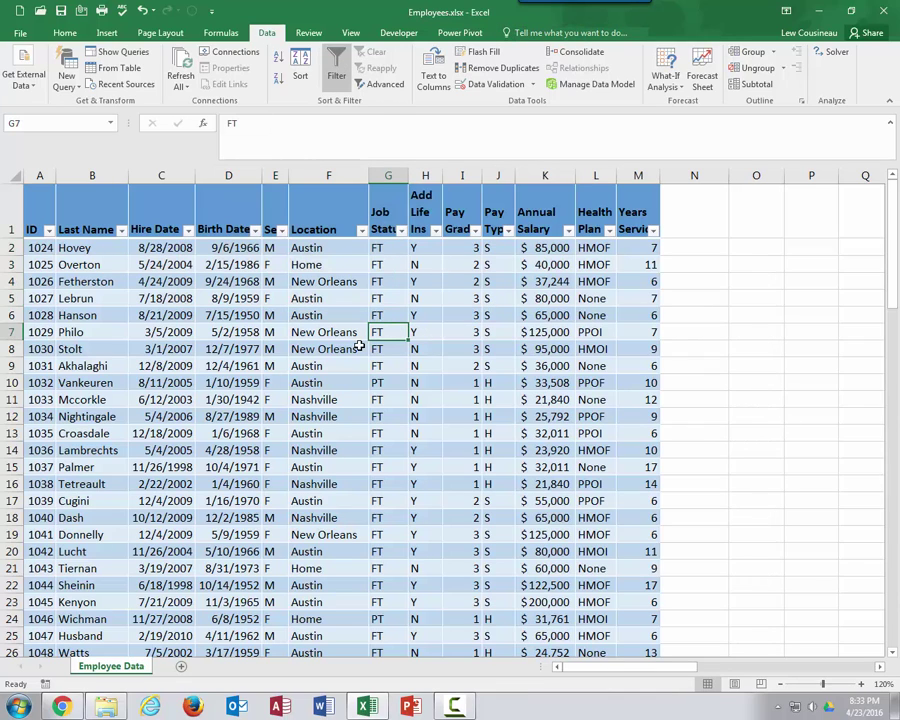
click(347, 77)
click(361, 230)
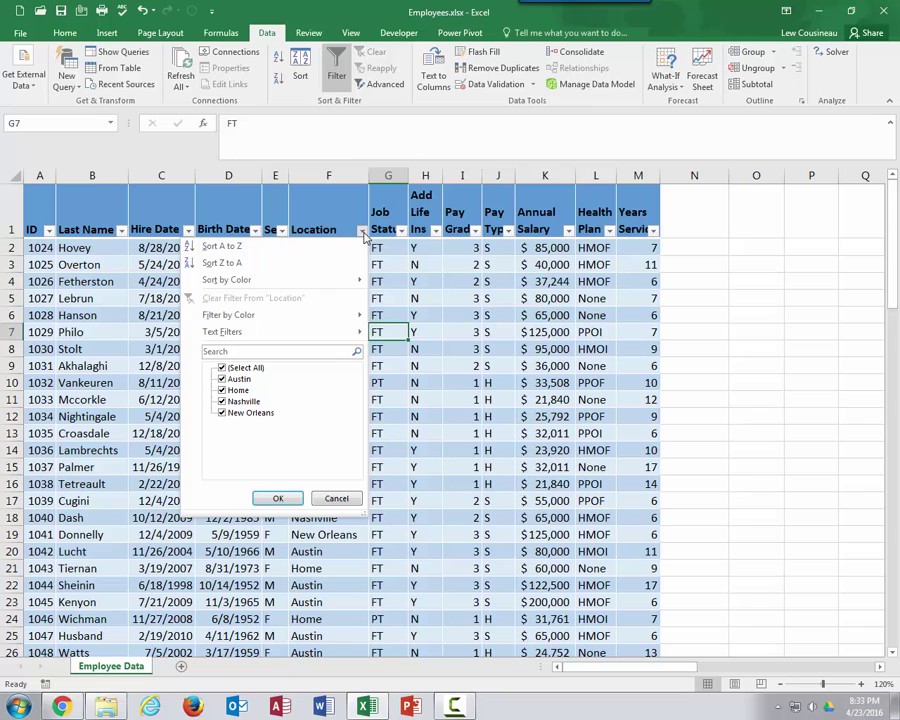
click(255, 370)
click(238, 379)
click(278, 498)
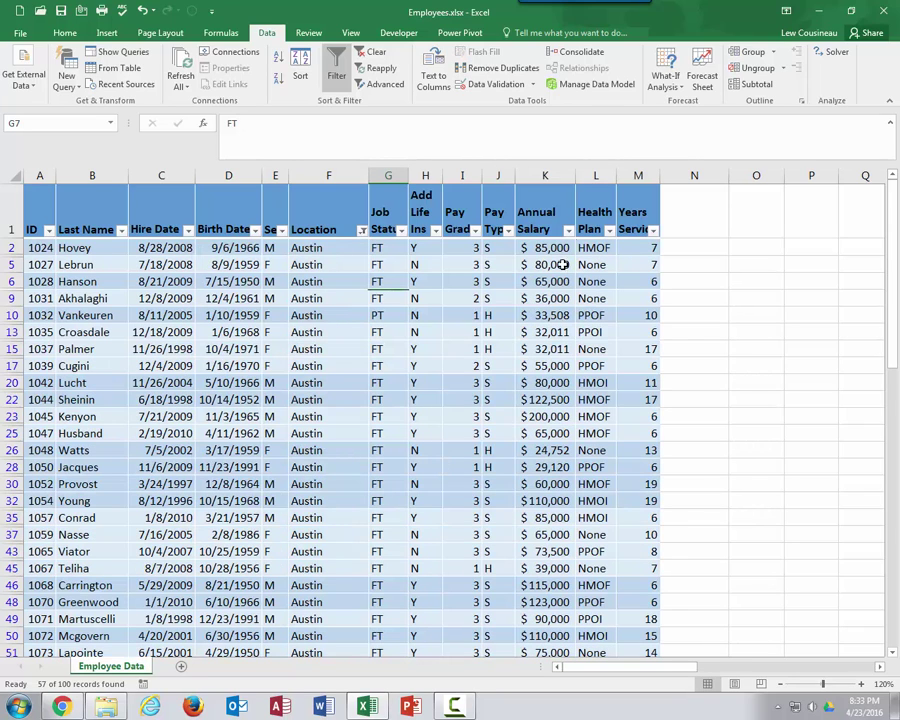
Step: Add an Annual Salary Greater Than 85000 number filter, leaving 15 of 100 records
click(568, 231)
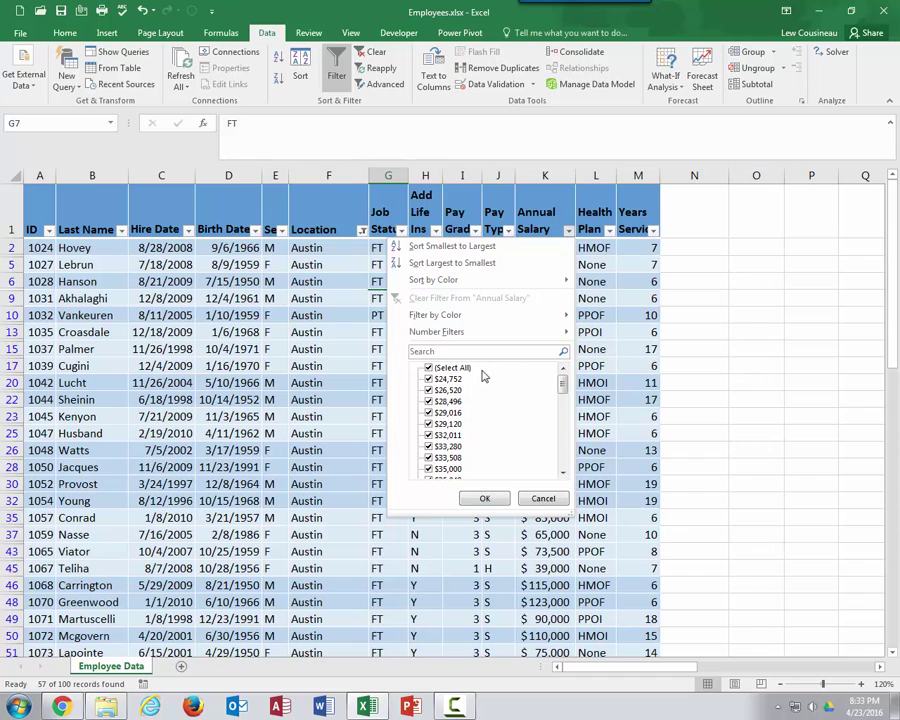
mouse_move(446, 336)
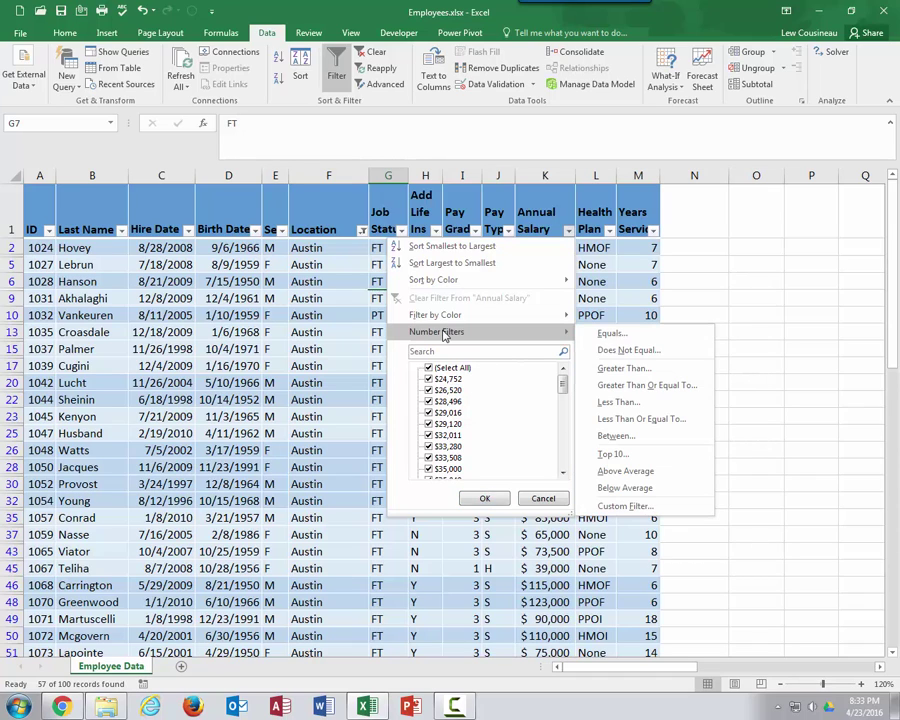
click(625, 369)
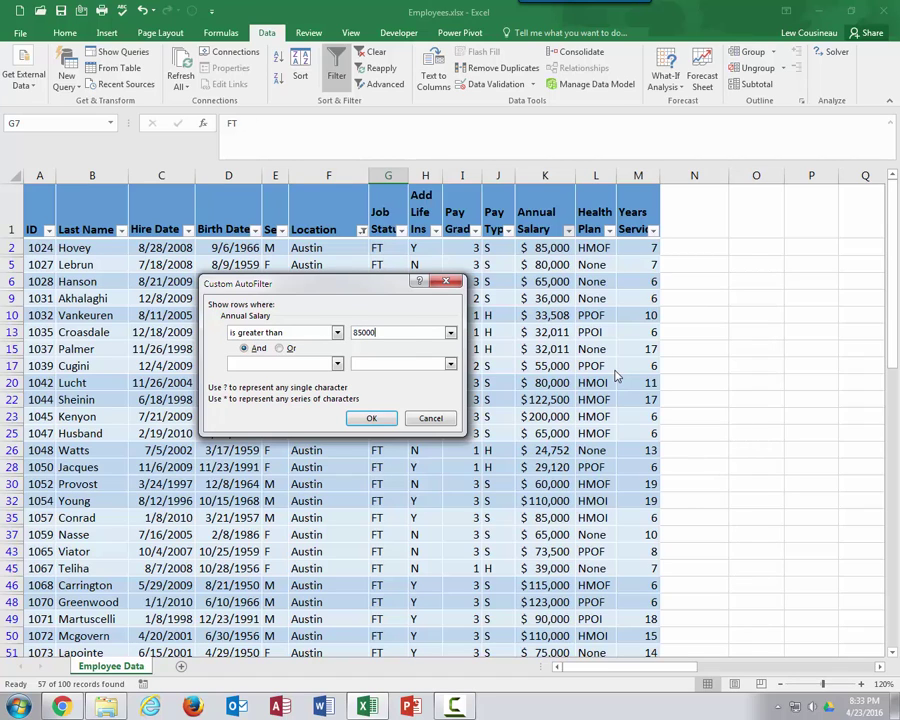
key(Return)
click(555, 382)
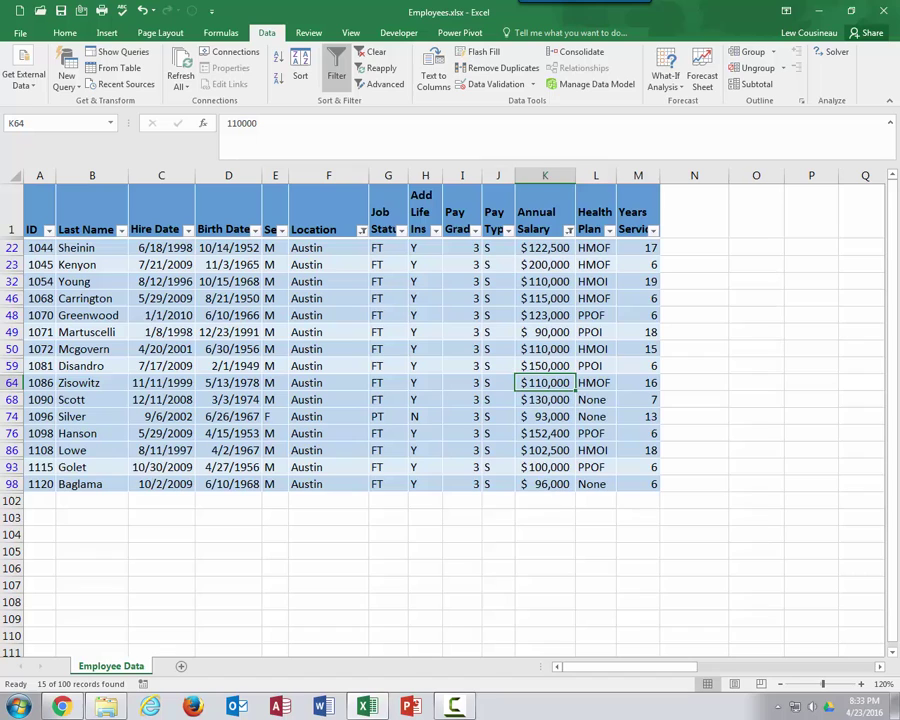
Step: Clear all filters so every employee shows, then select the header cells in row 1
click(372, 52)
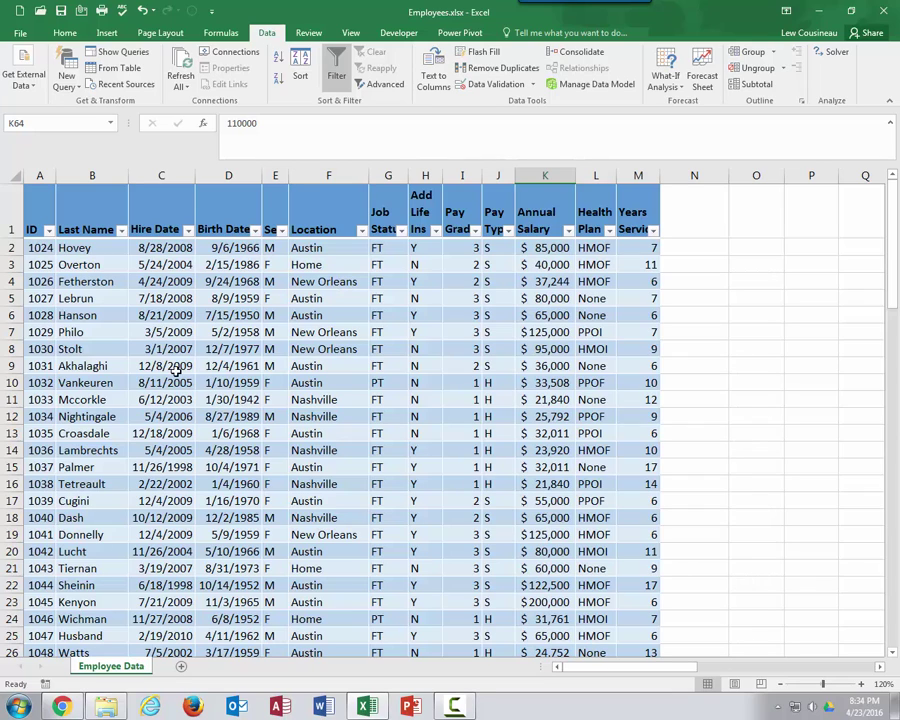
drag(34, 212, 626, 215)
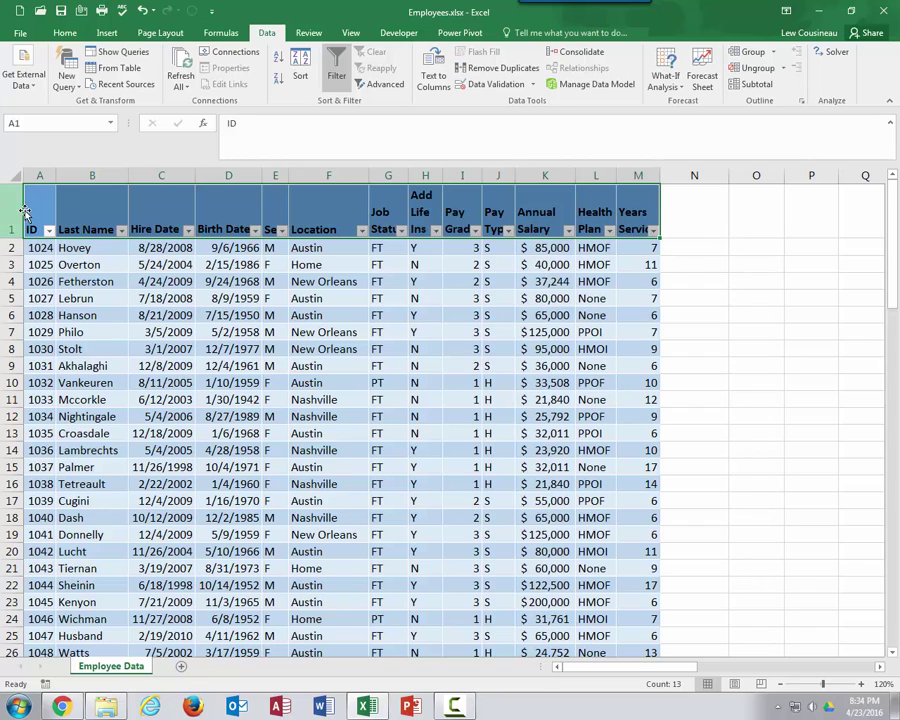
Step: Insert five blank sheet rows above the Employees table
drag(8, 210, 12, 297)
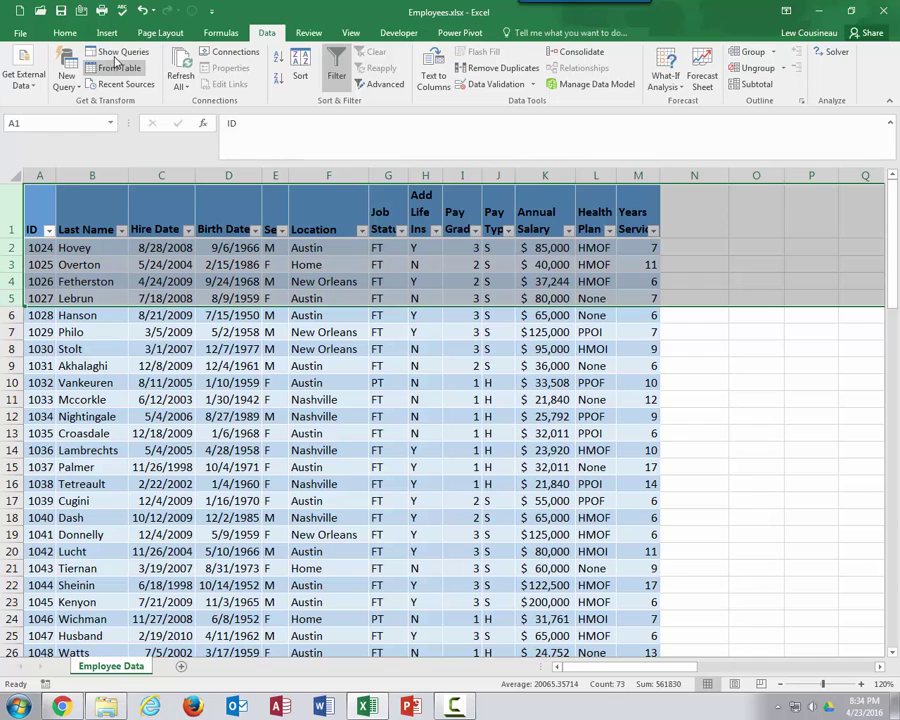
click(64, 33)
click(633, 87)
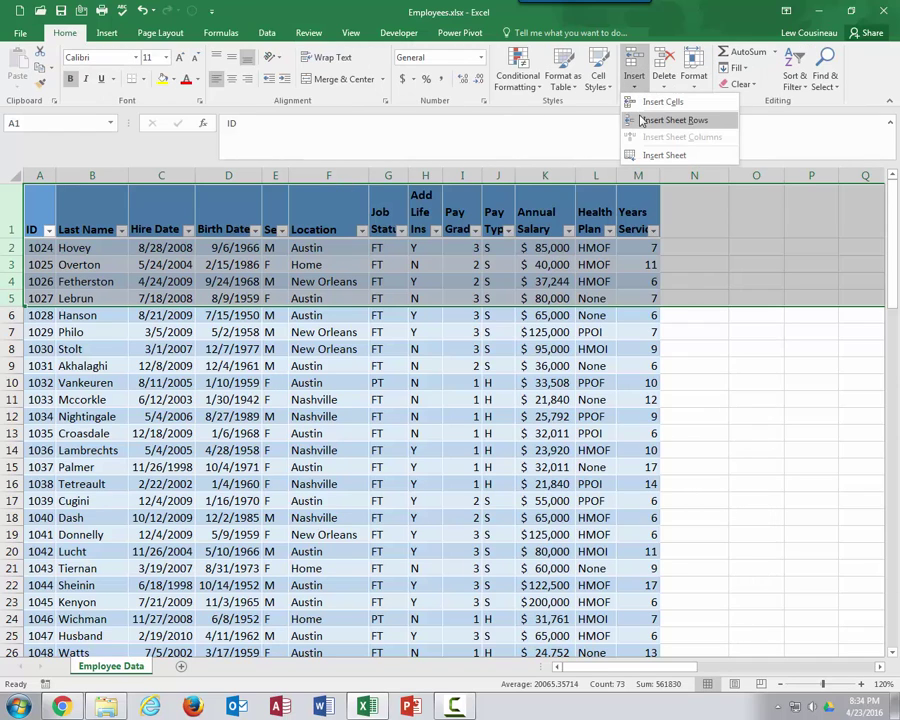
click(675, 120)
Step: Copy the table's header row A6:M6
drag(43, 193, 629, 193)
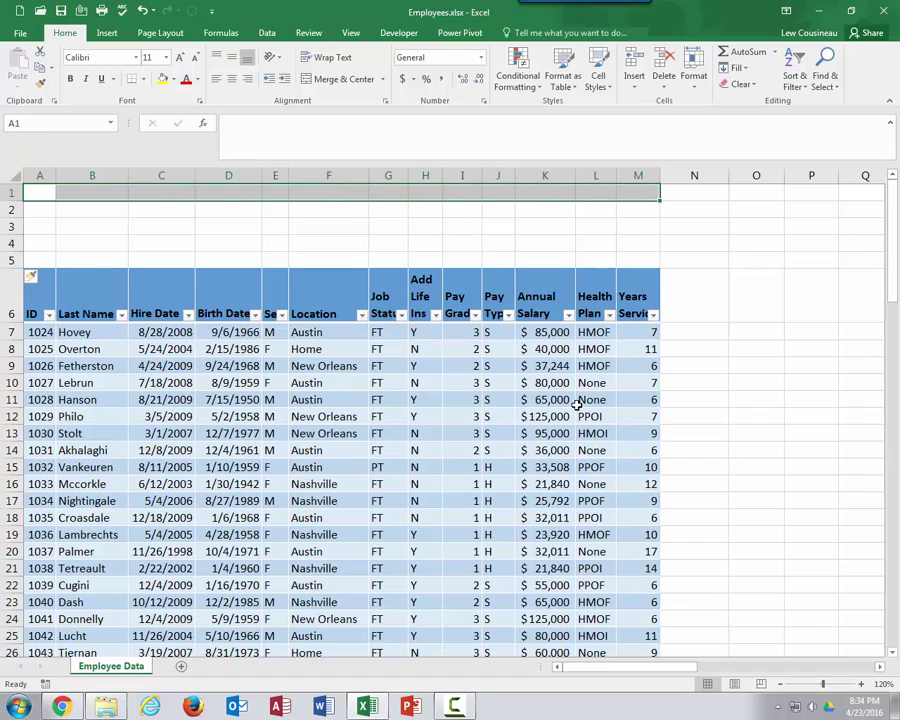
drag(32, 297, 635, 297)
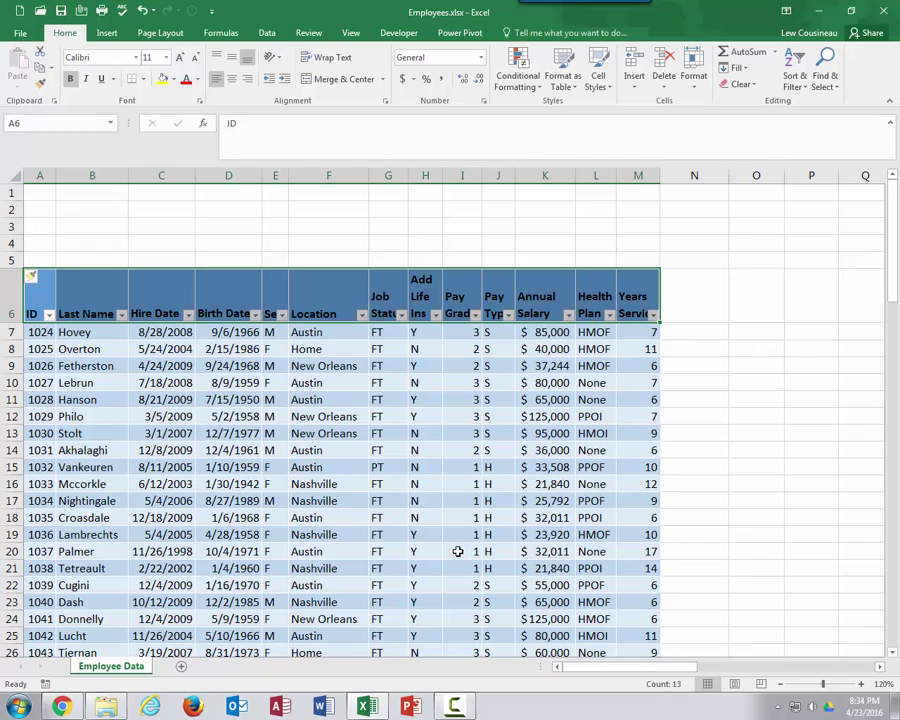
key(ctrl+c)
Step: Paste the copied headings into row 1 starting at A1 and select the blank criteria rows below
click(48, 193)
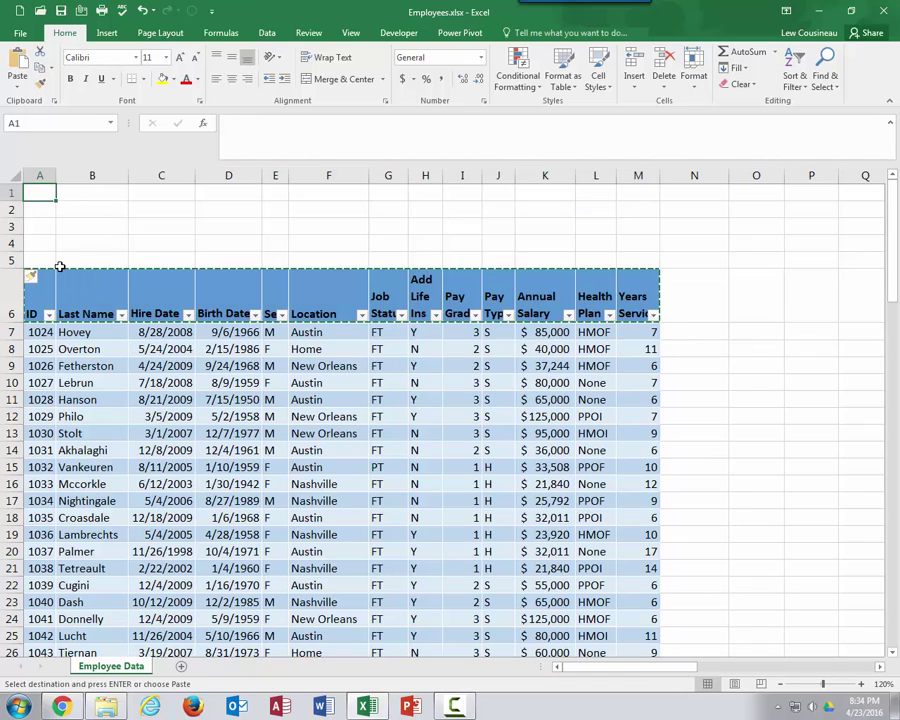
key(ctrl+v)
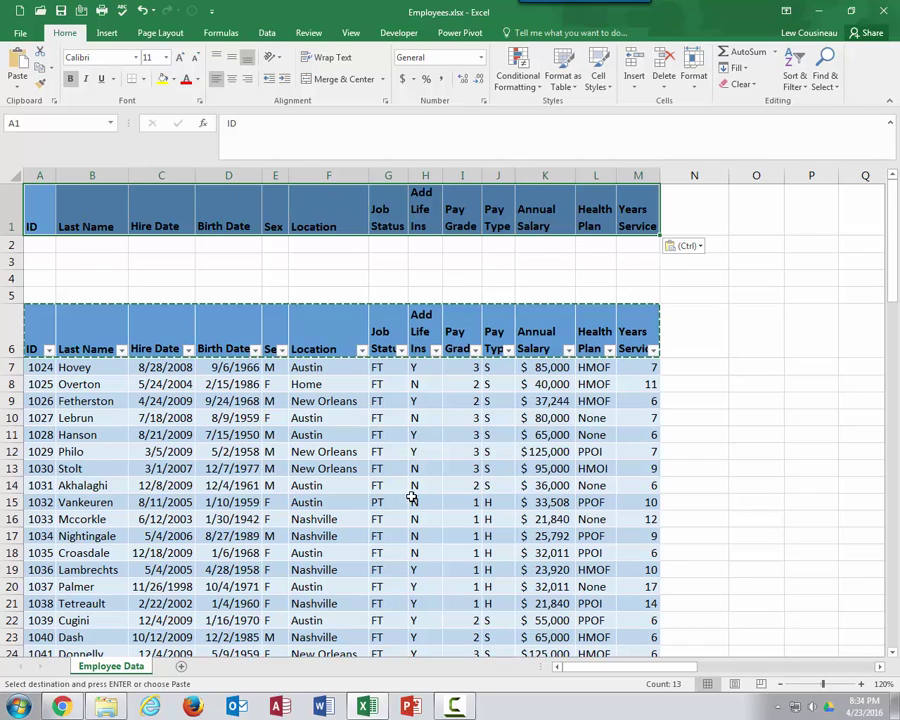
drag(245, 255, 635, 257)
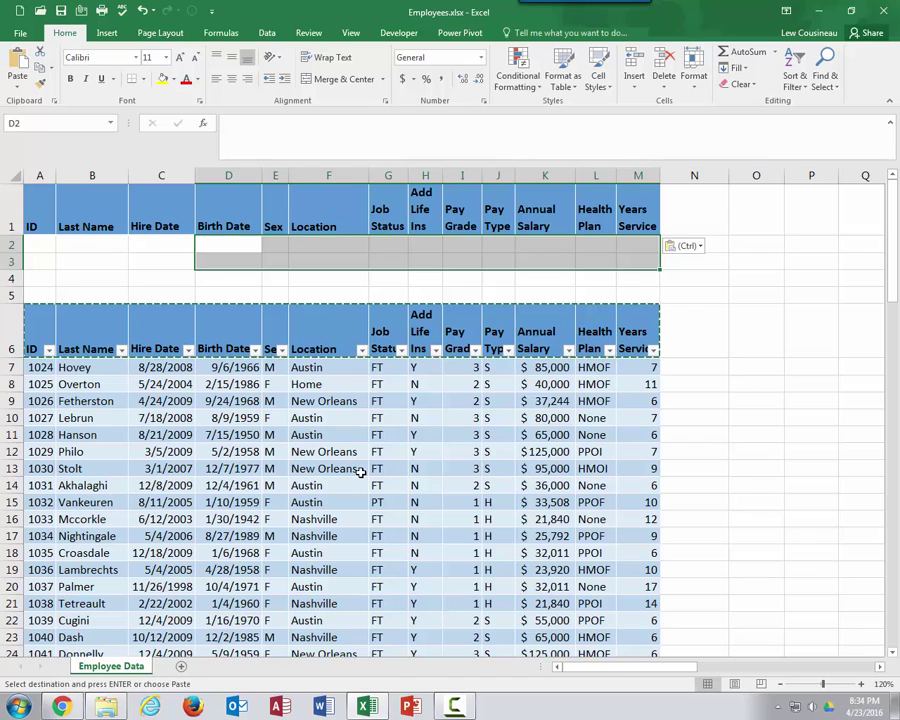
drag(34, 291, 620, 295)
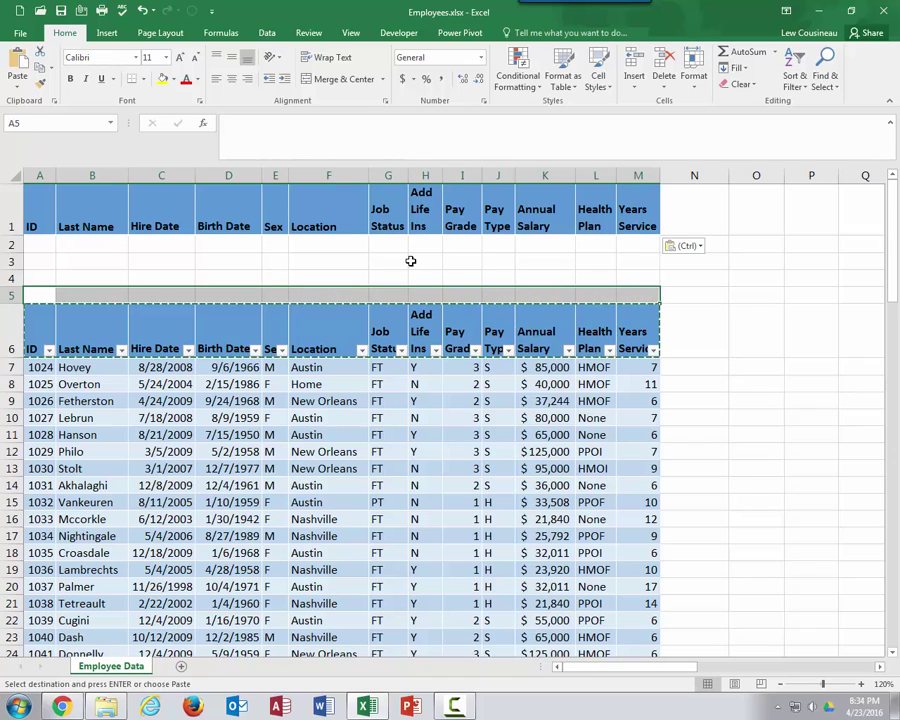
click(284, 476)
Step: Review the empty criteria cells A2:A5 and F2:F3 and the Austin value in F14
drag(38, 243, 42, 295)
click(297, 248)
click(292, 262)
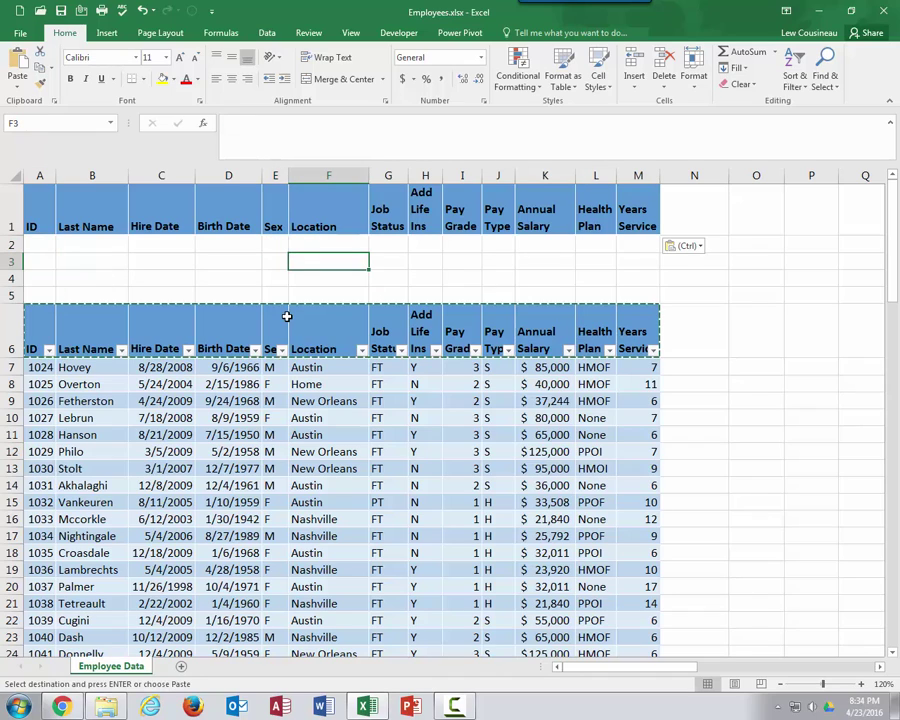
drag(38, 278, 42, 294)
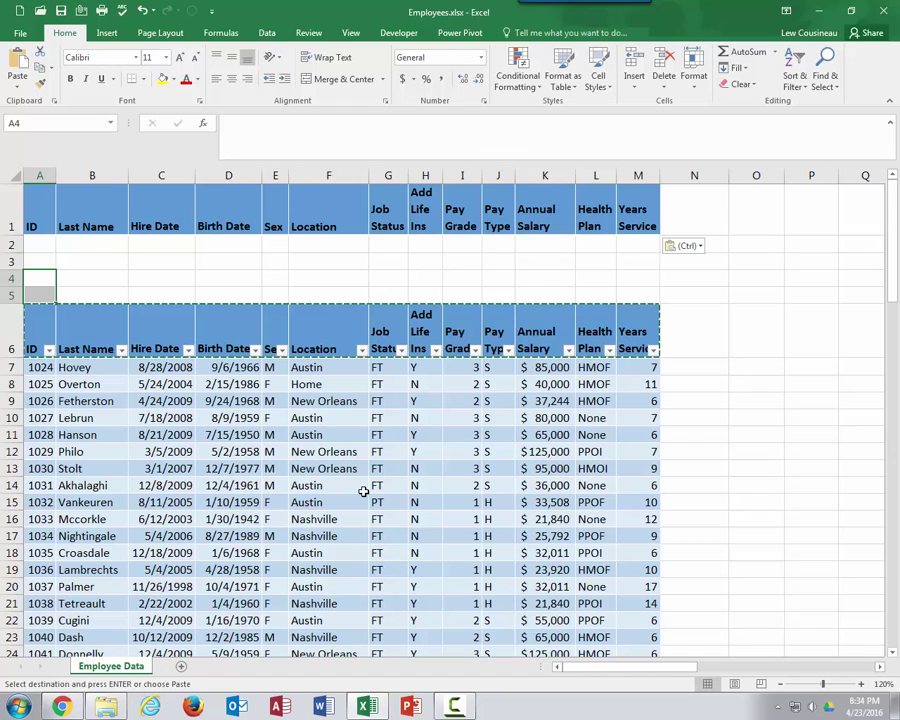
click(362, 489)
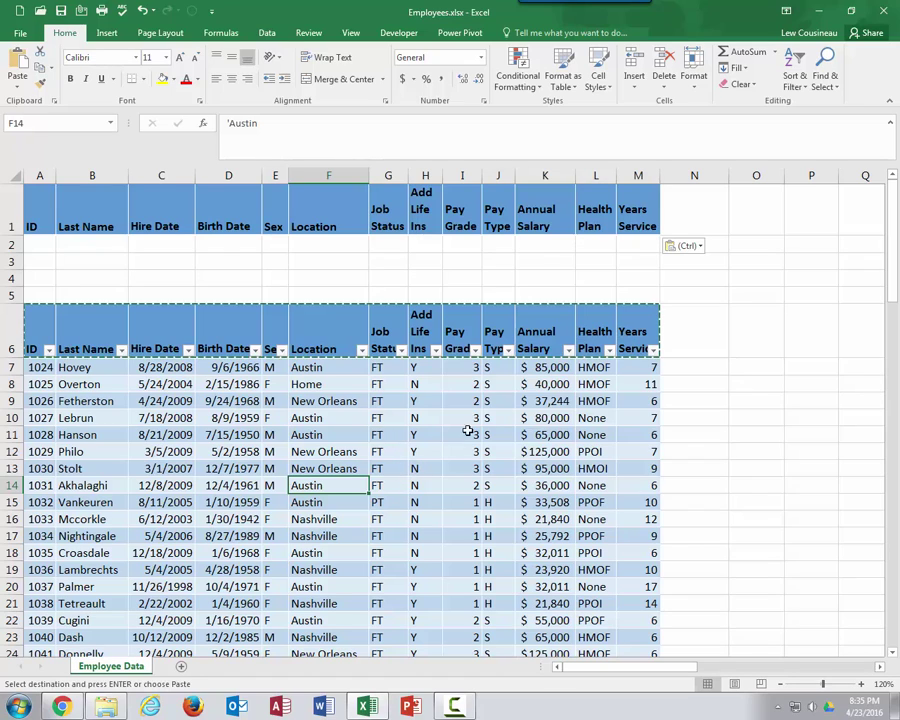
scroll(524, 288, down, 1)
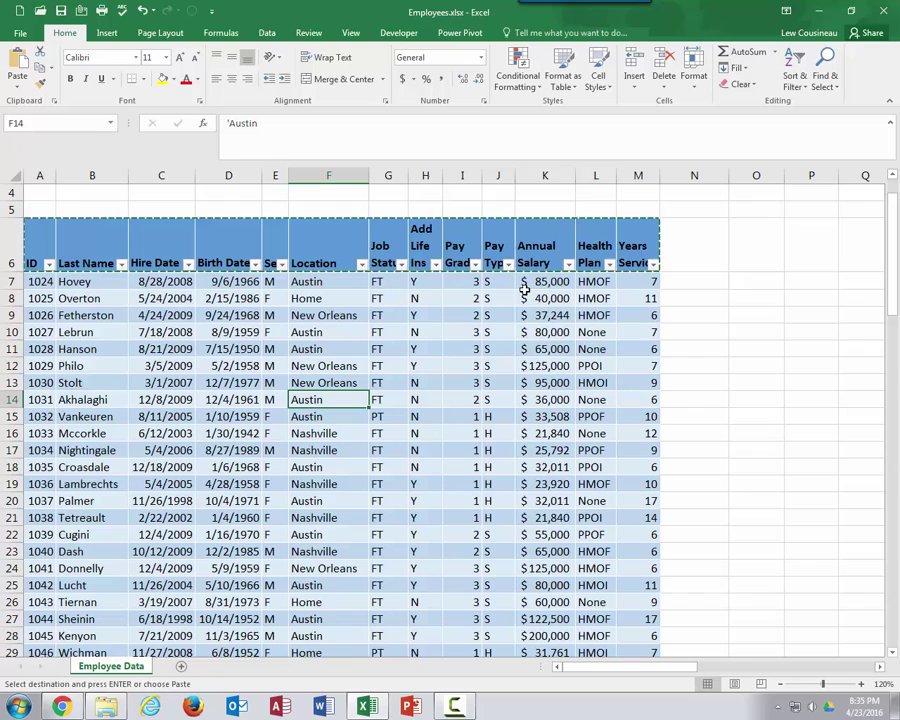
scroll(528, 360, up, 1)
Step: Enter the criterion >85000 in cell K2 under the copied Annual Salary heading
click(542, 245)
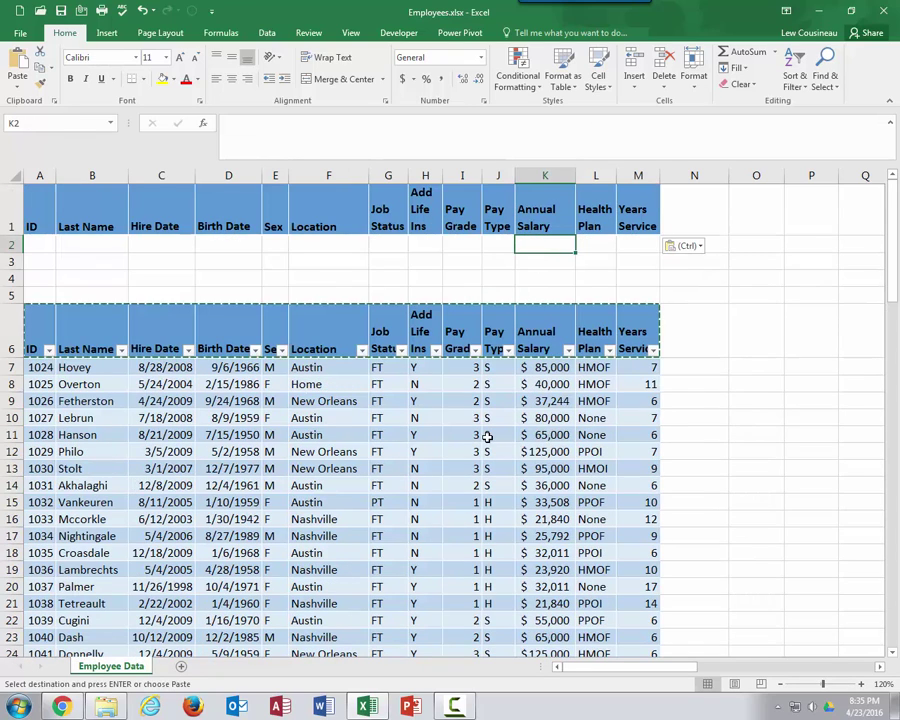
text(.)
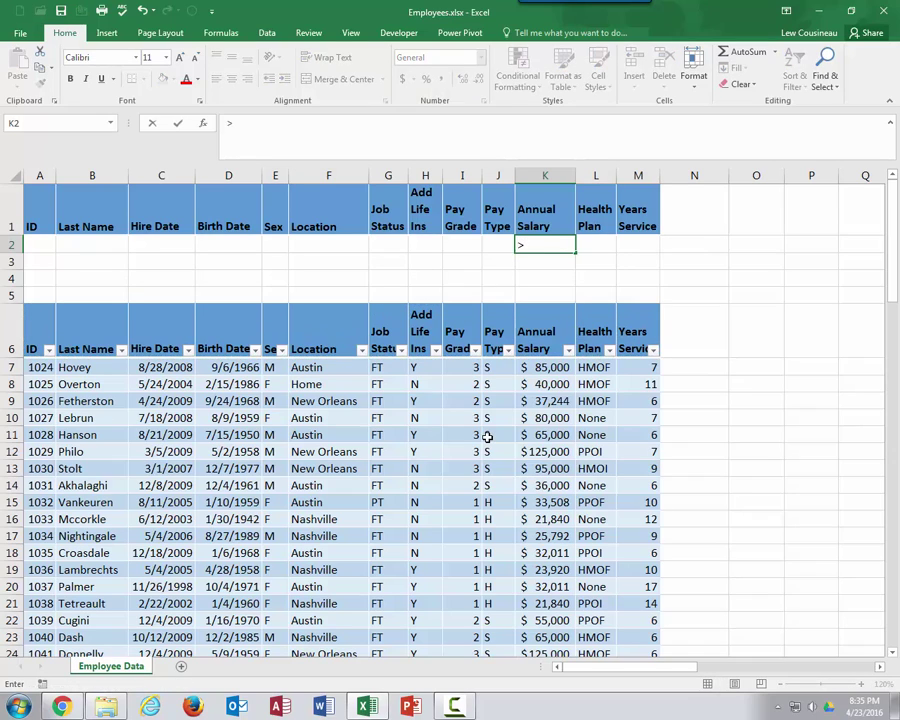
text(85000)
key(Return)
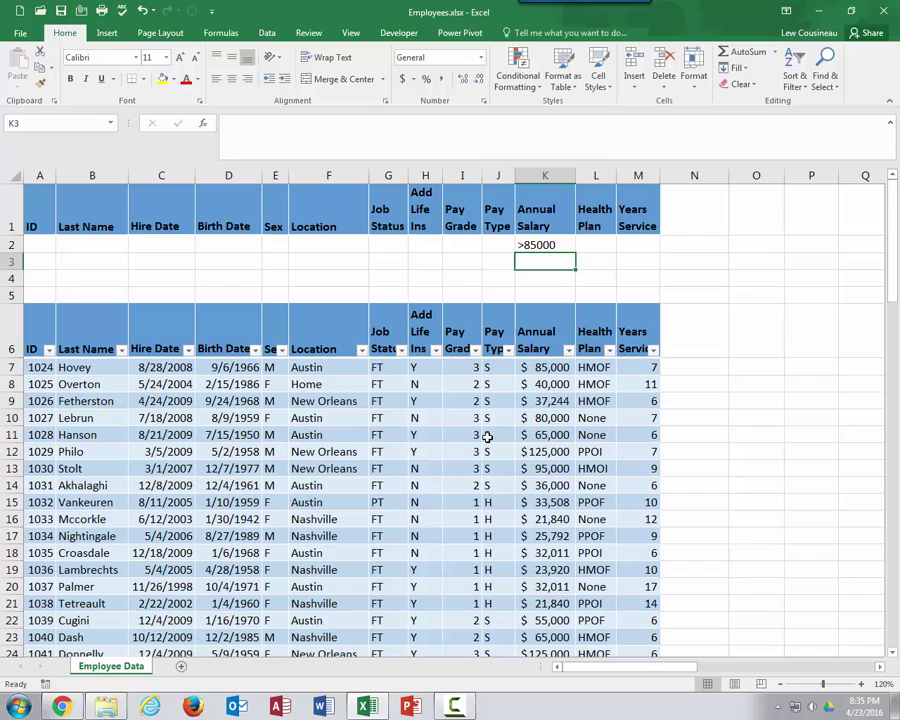
key(Up)
key(Up)
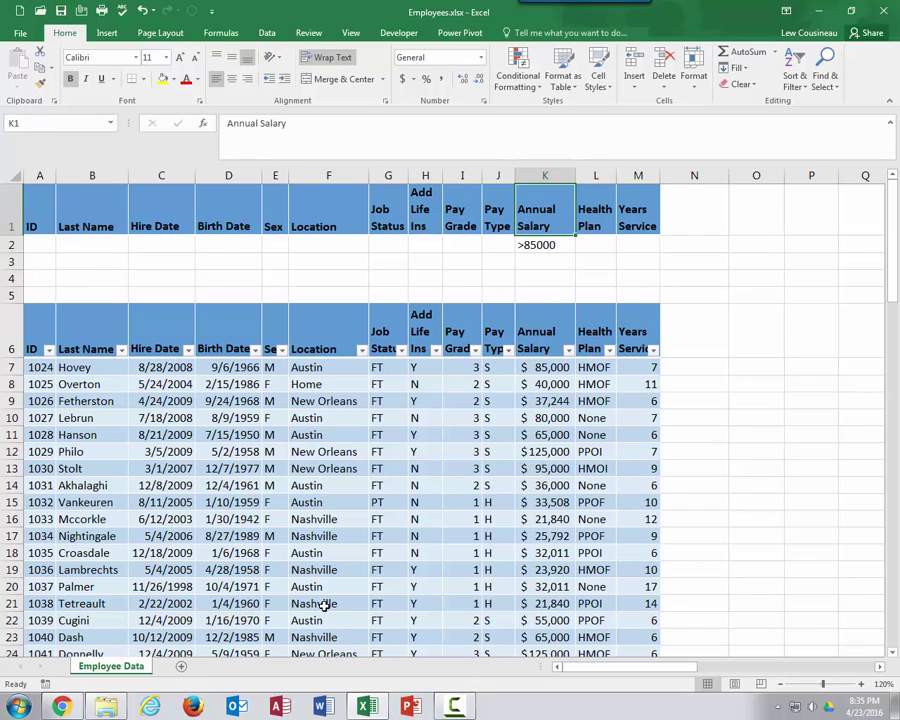
click(326, 382)
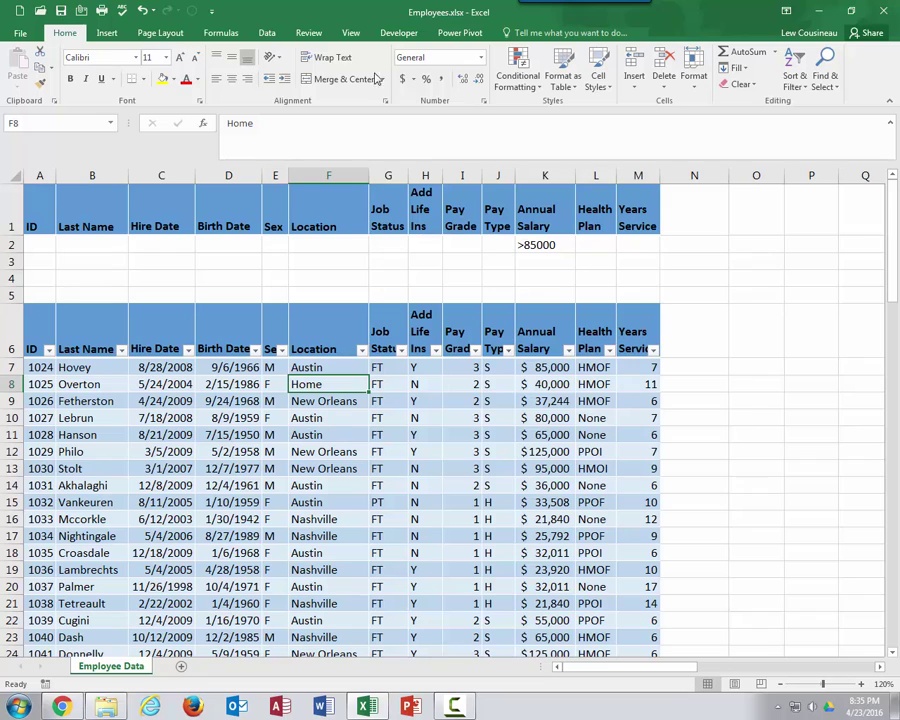
click(267, 33)
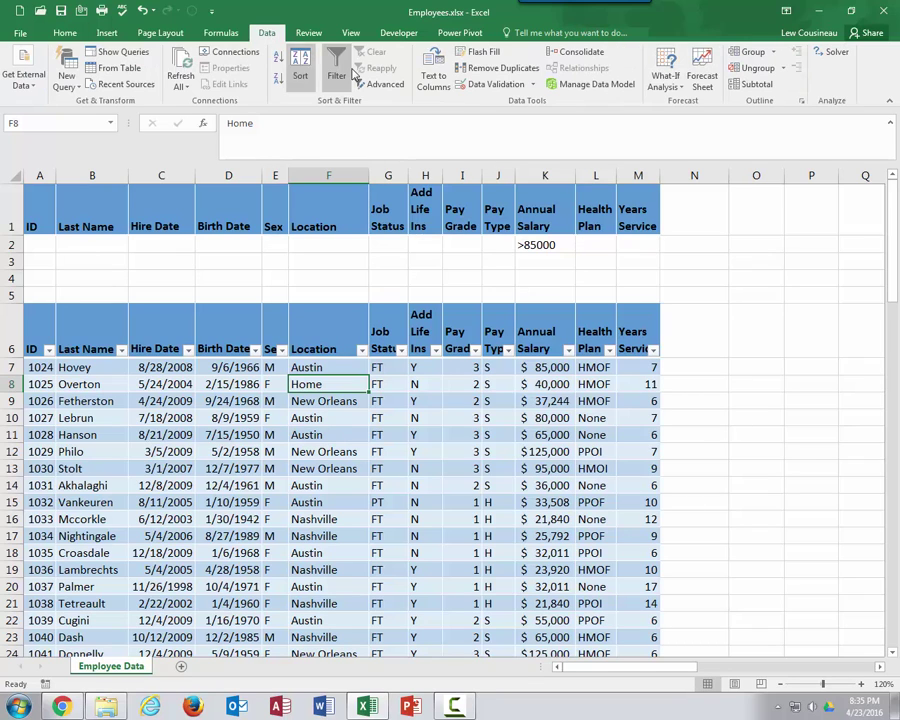
Step: In Advanced Filter, keep list range $A$6:$M$106 and set the criteria range to A1:M2
click(380, 85)
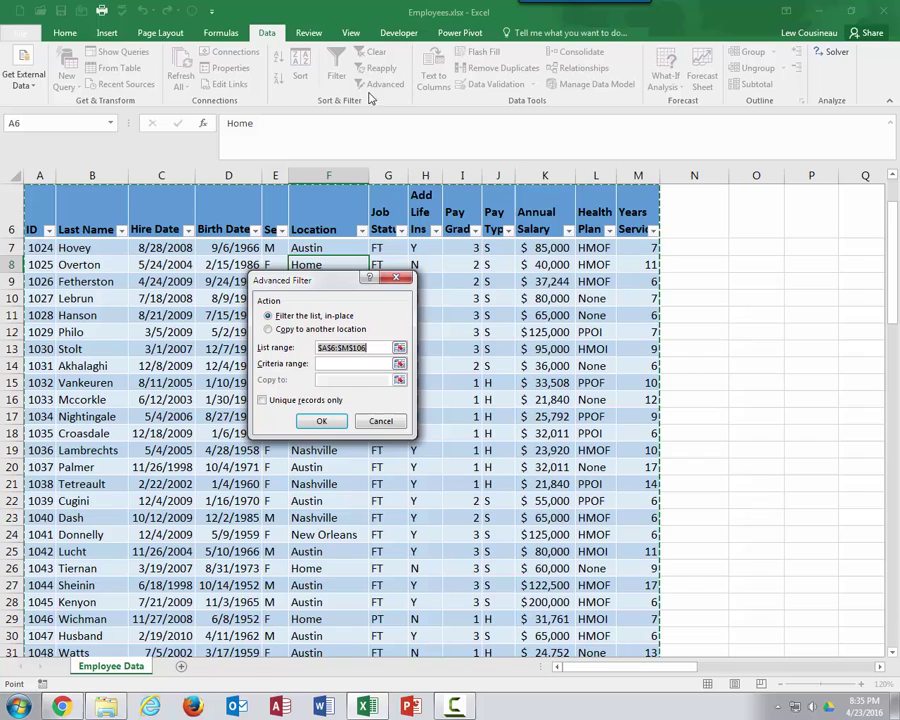
scroll(310, 355, up, 2)
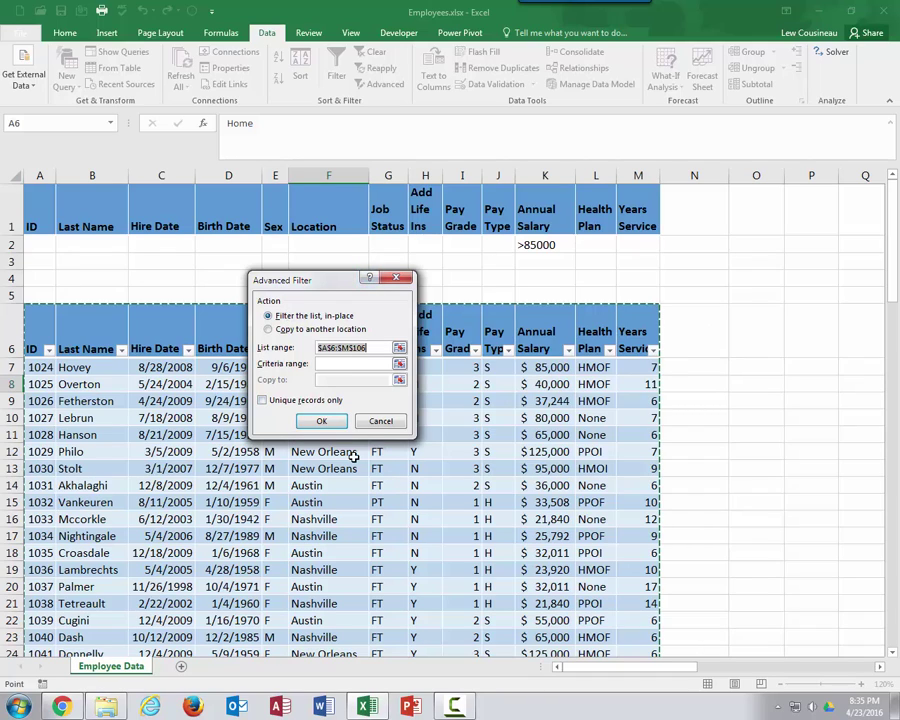
click(332, 364)
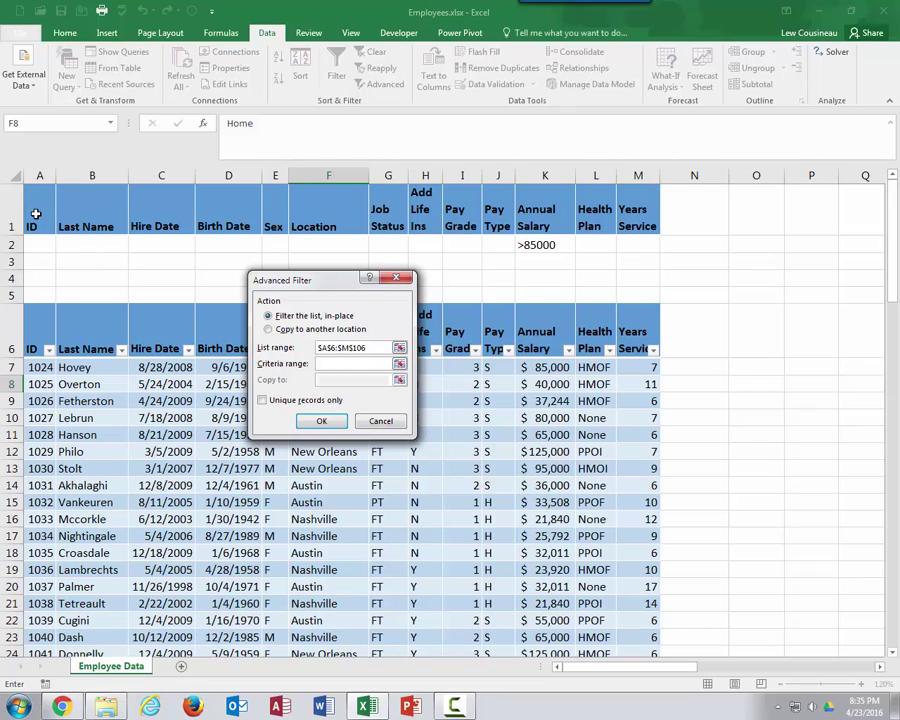
drag(34, 217, 636, 249)
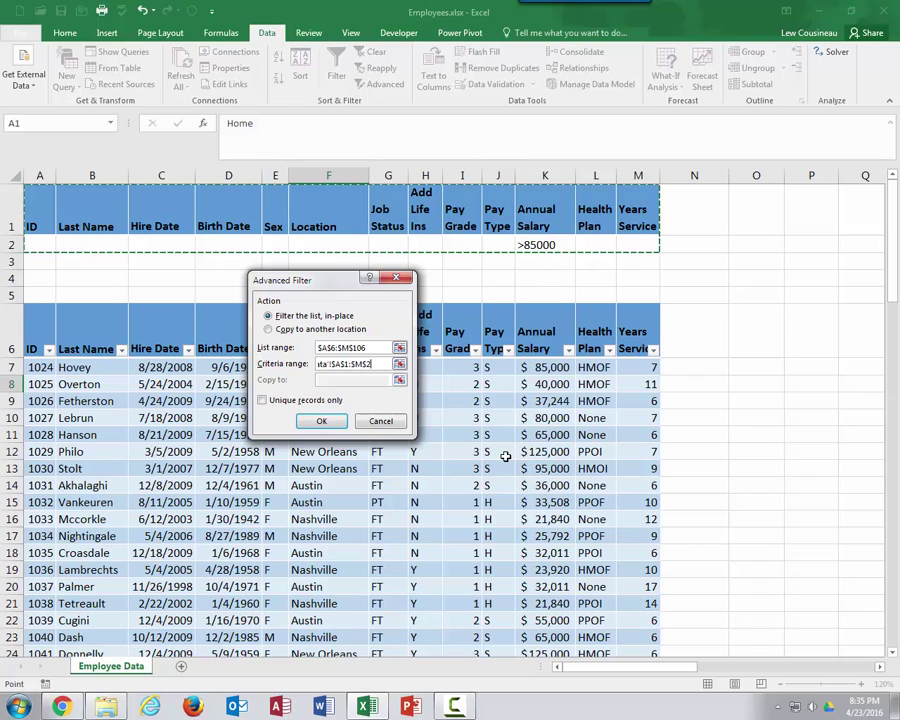
drag(532, 210, 530, 242)
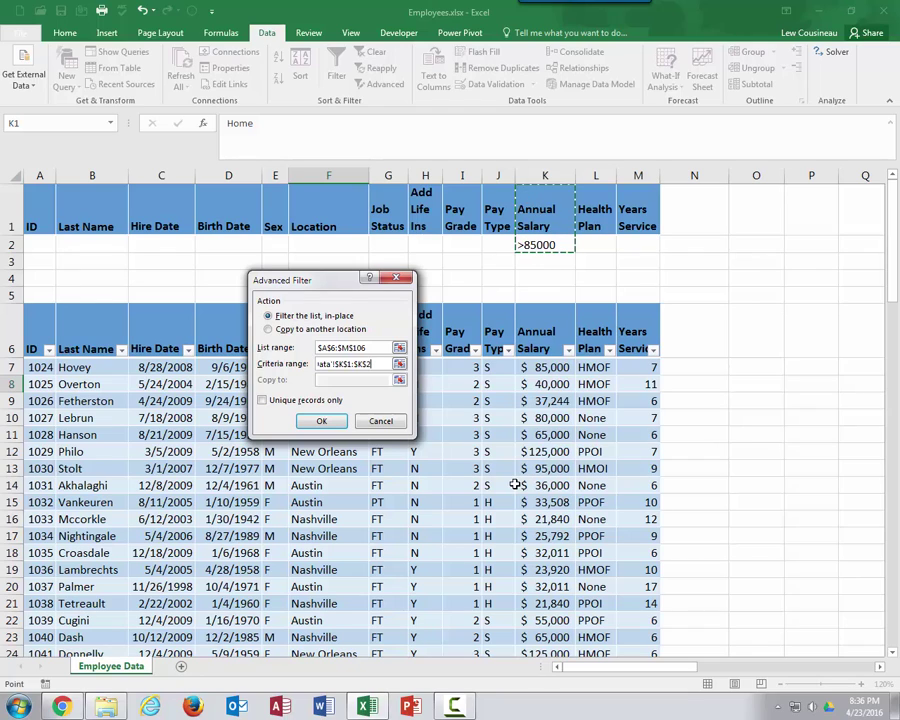
drag(40, 218, 628, 249)
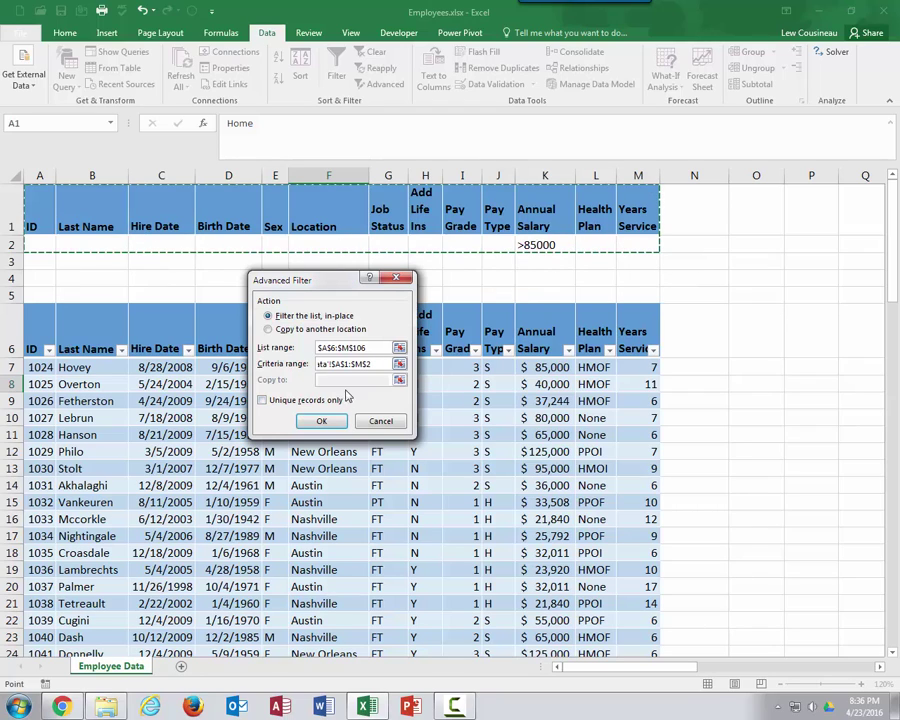
click(322, 364)
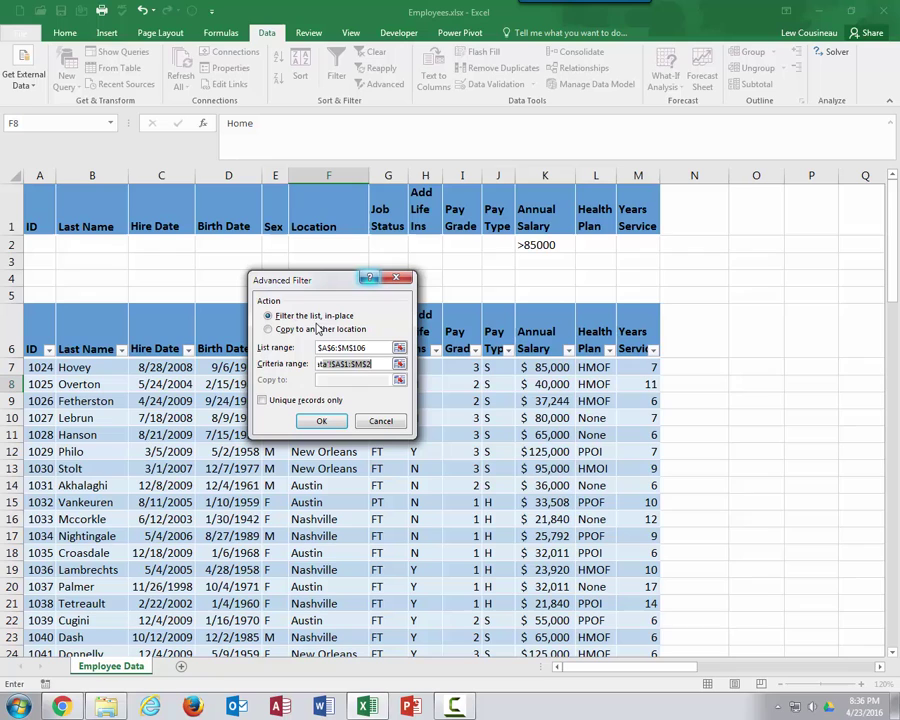
Step: Apply the advanced filter in place and check the 24 remaining salaries above 85000
click(343, 349)
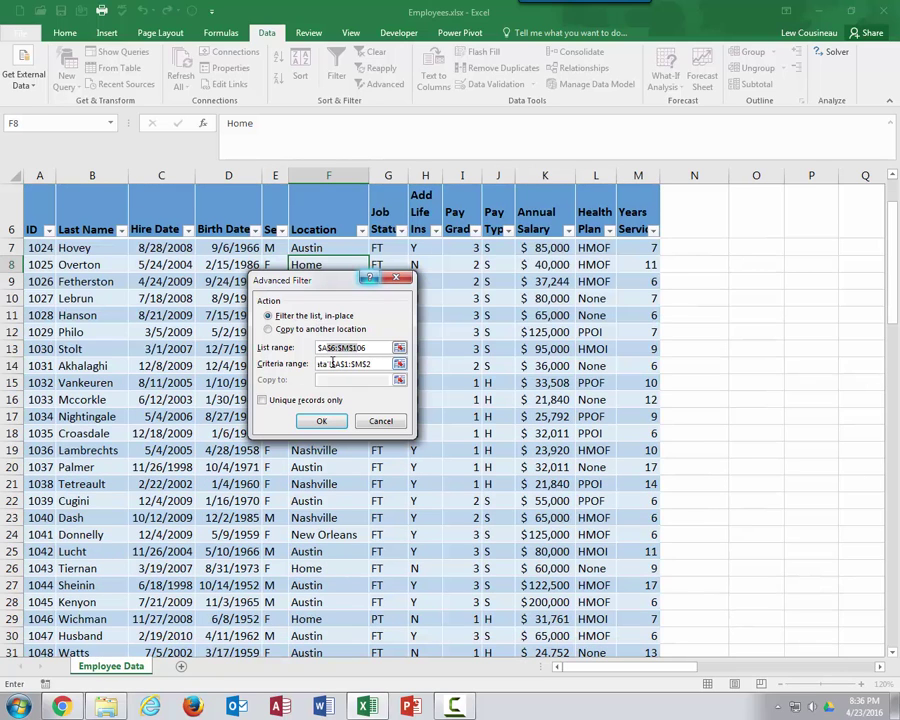
click(333, 363)
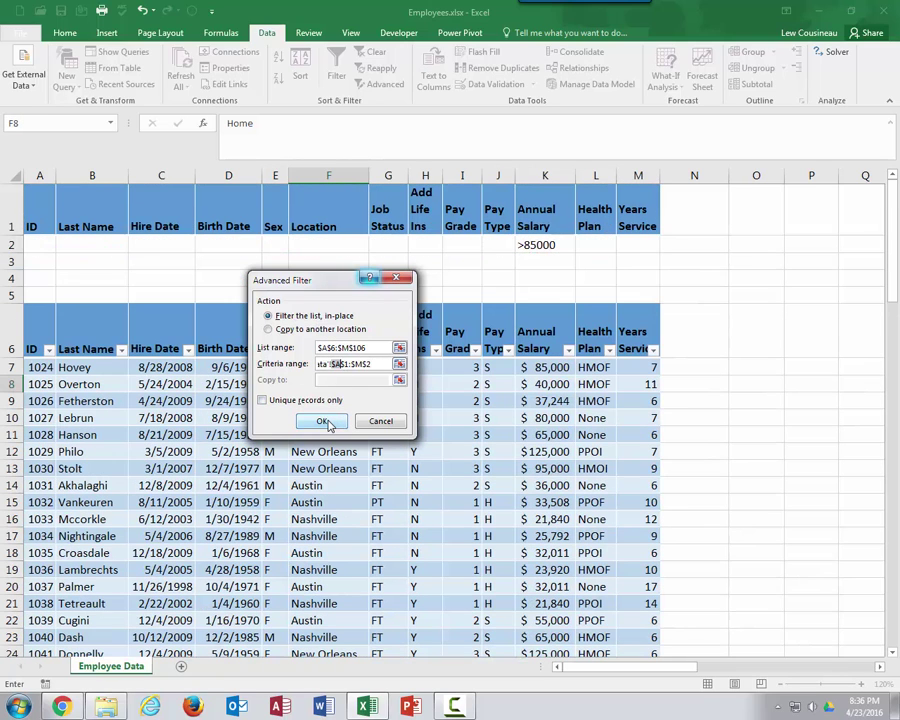
click(322, 421)
drag(545, 367, 553, 536)
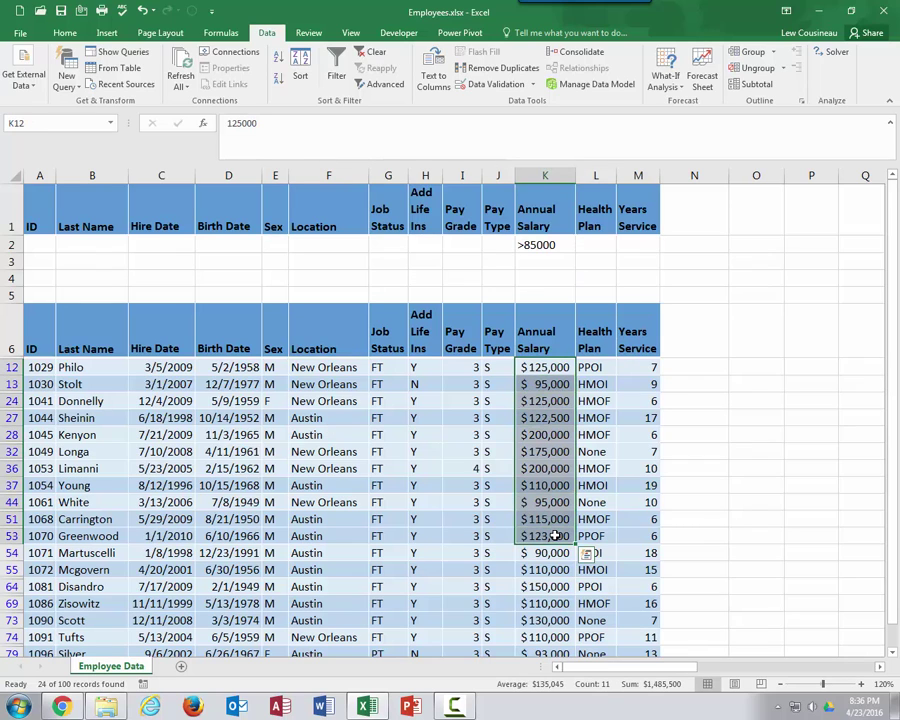
click(541, 244)
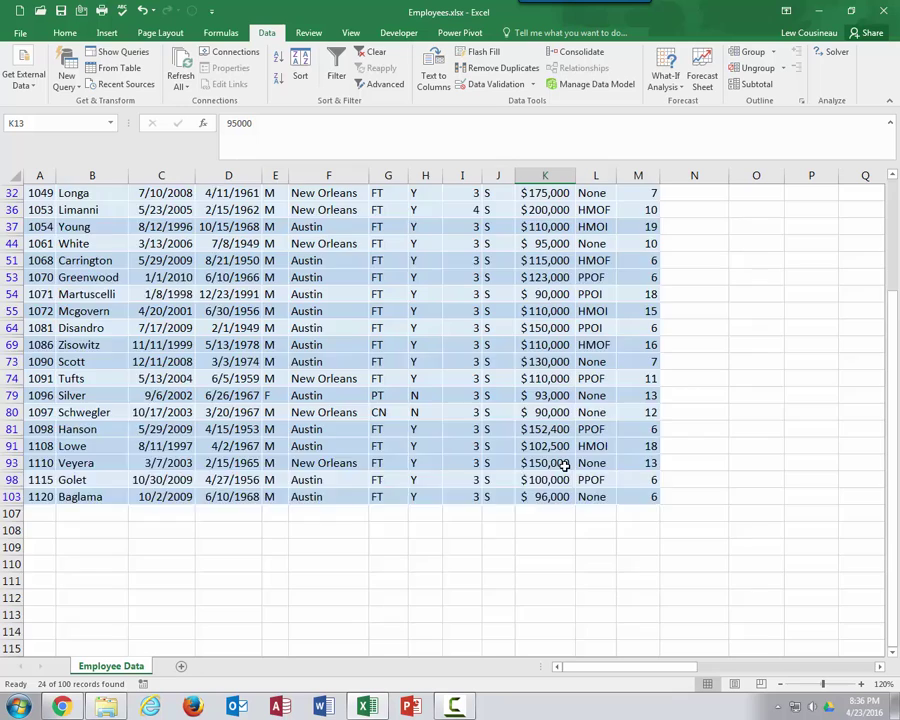
scroll(565, 466, down, 1)
scroll(565, 466, up, 5)
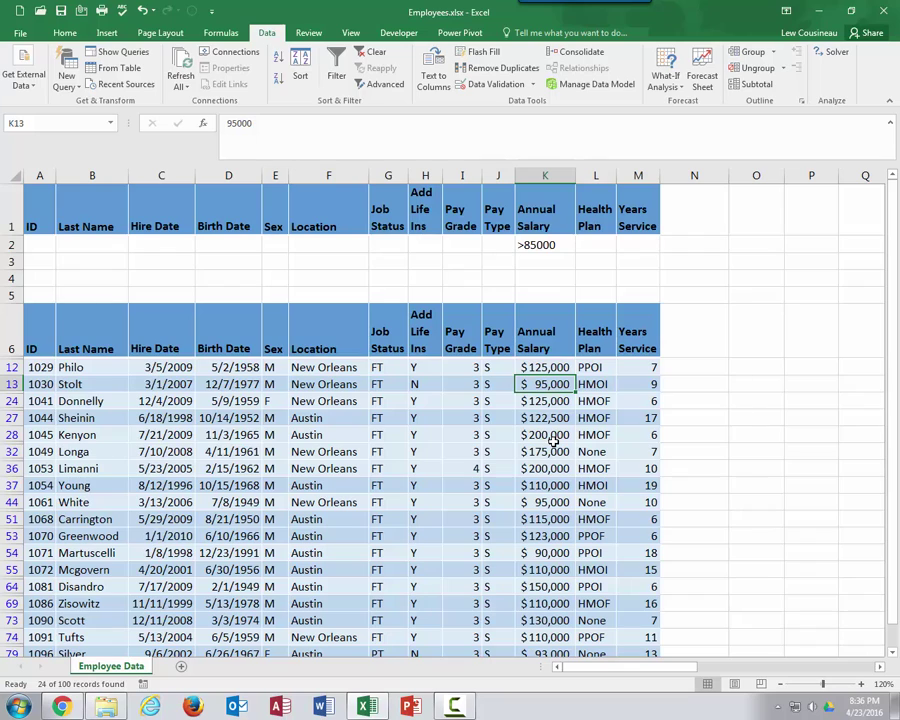
Step: Change the salary criterion in K2 from >85000 to >=85000
click(535, 247)
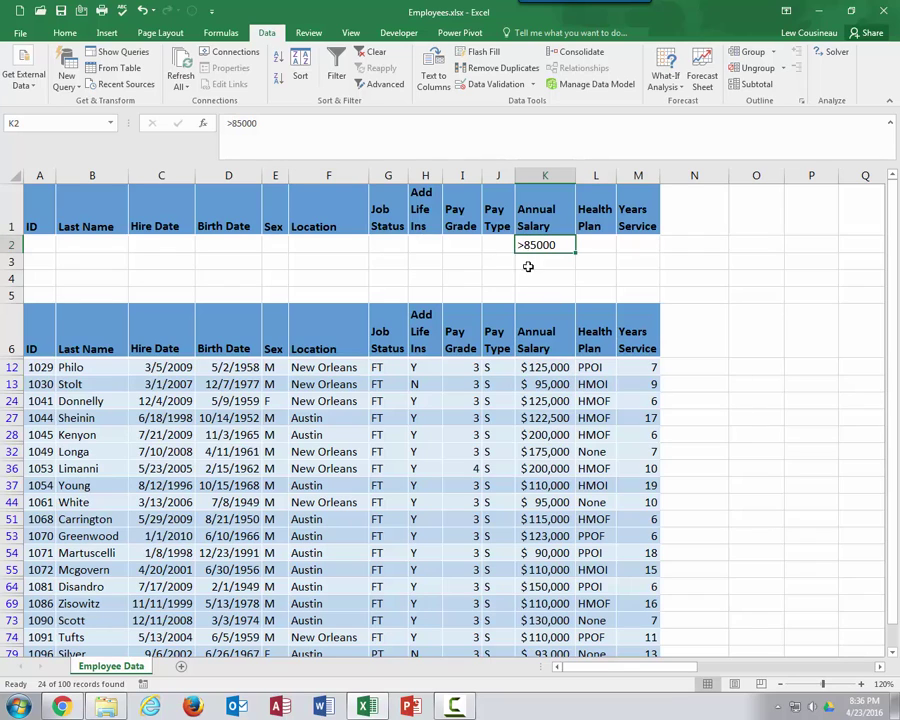
click(228, 123)
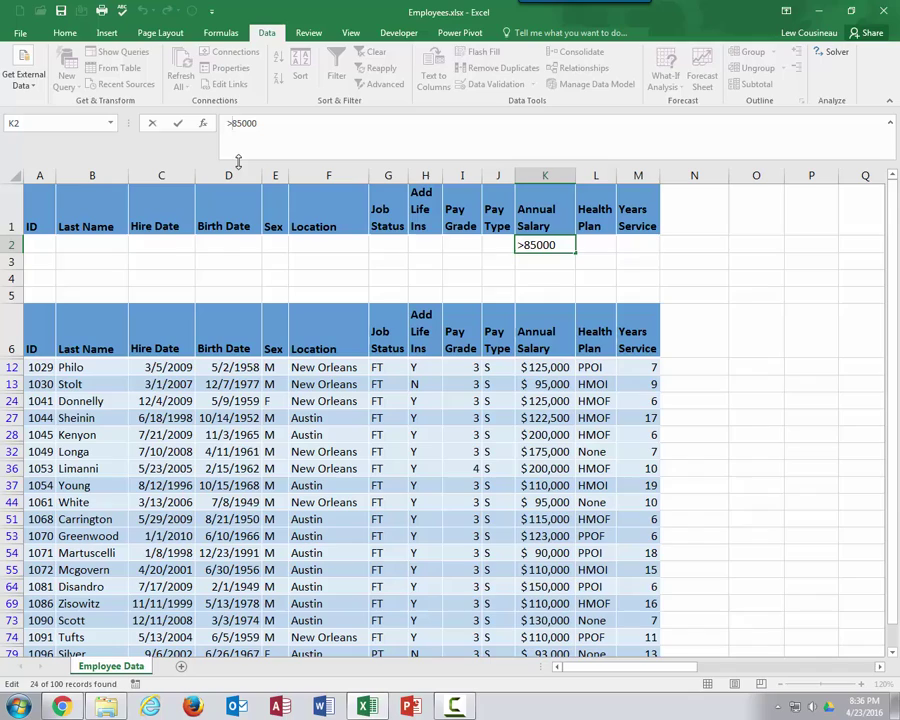
text(=)
key(Return)
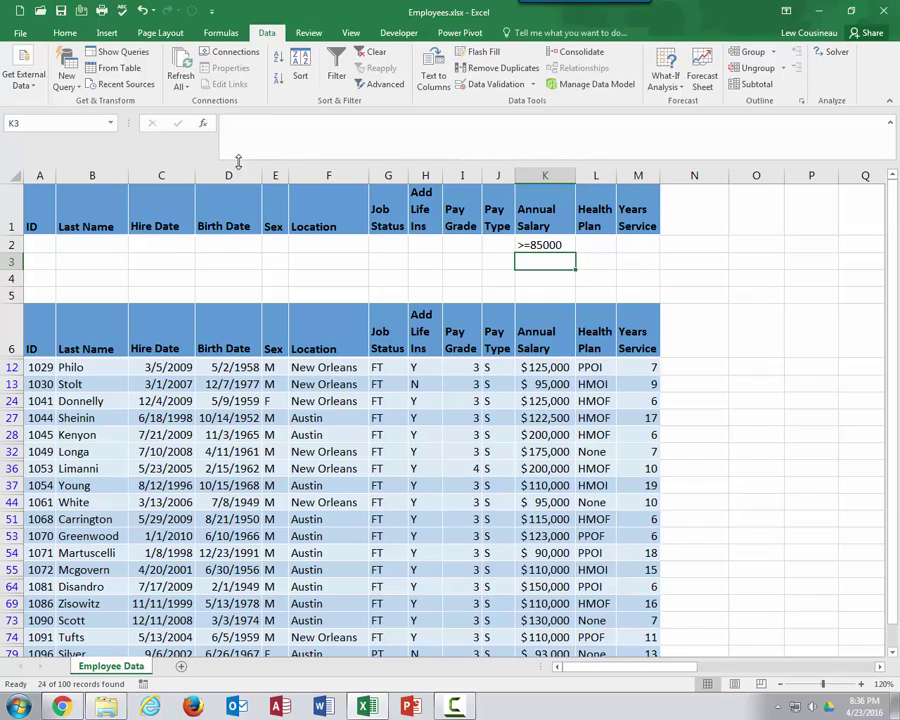
click(400, 401)
scroll(400, 412, down, 5)
scroll(400, 410, up, 5)
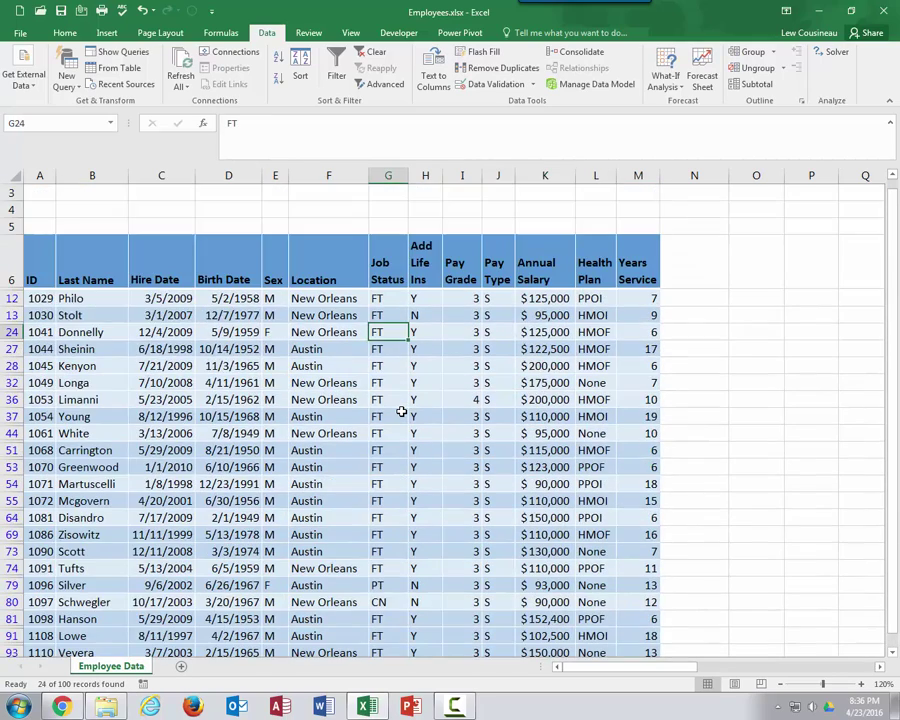
Step: Rerun the Advanced Filter, showing 29 records including the 85,000 salaries in rows 7 and 40
click(386, 85)
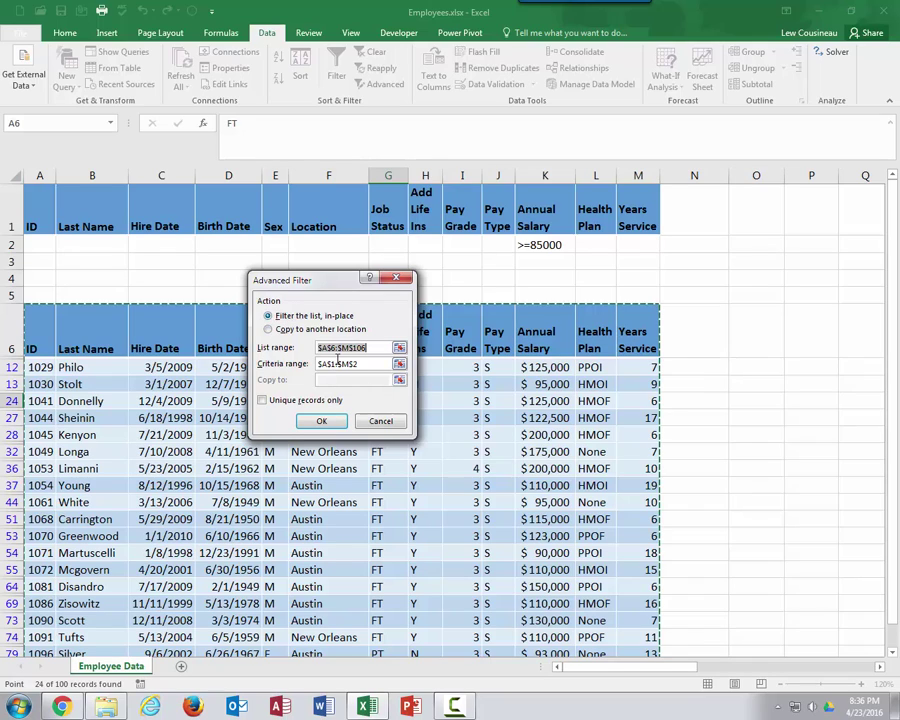
click(321, 423)
click(541, 366)
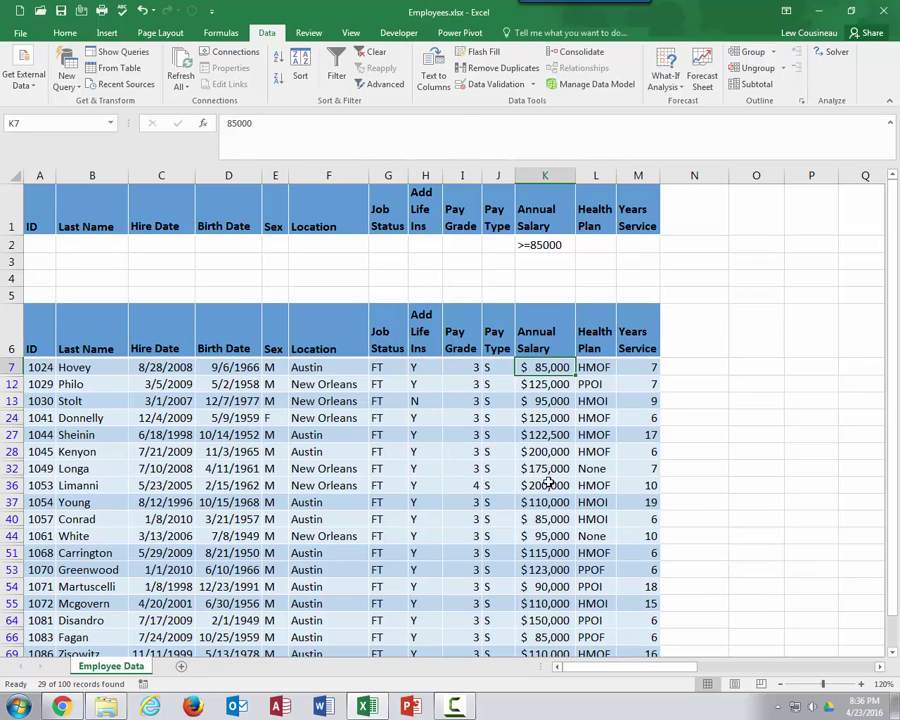
click(550, 518)
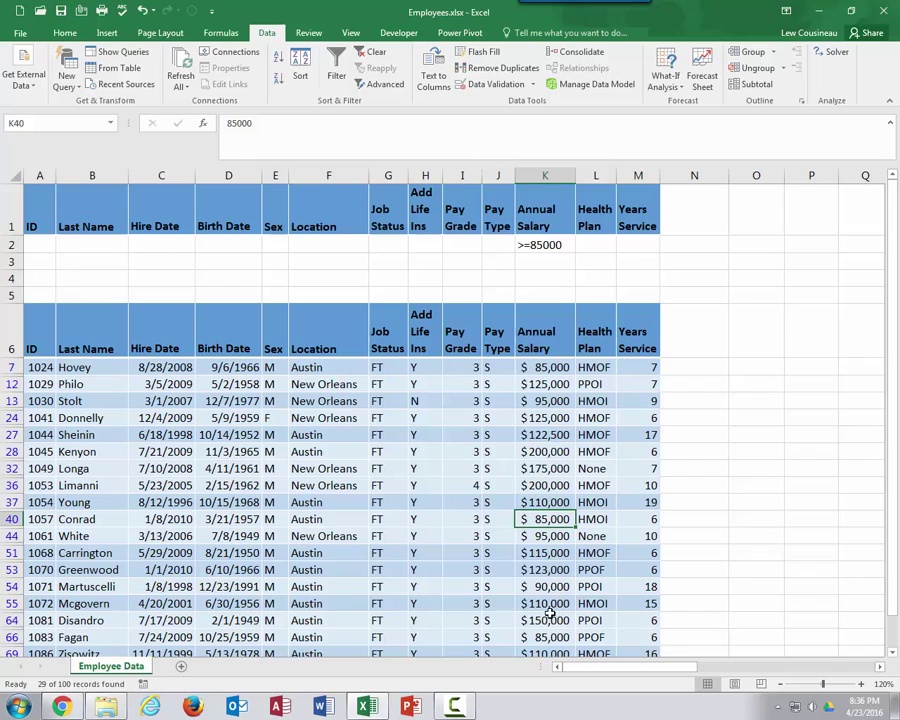
click(545, 245)
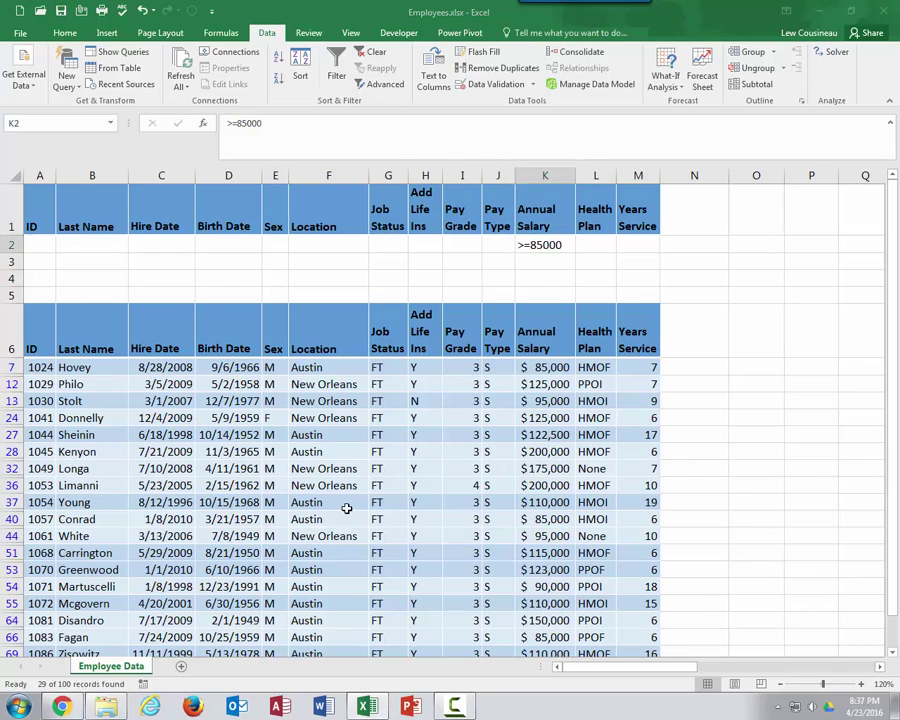
Step: Replace the salary criterion with Austin in the Location criteria cell F2
key(Delete)
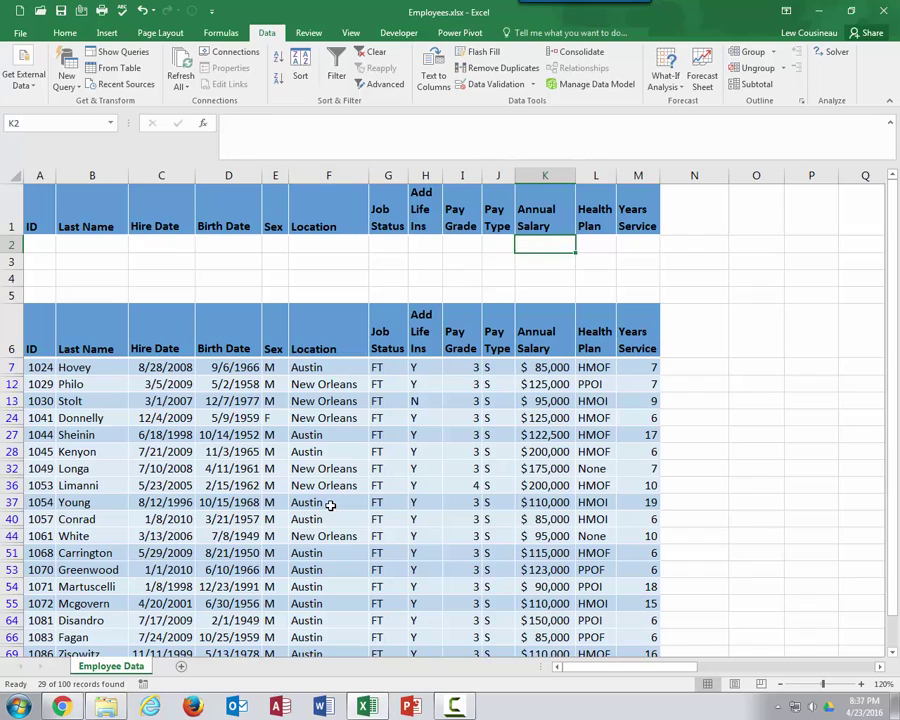
click(322, 243)
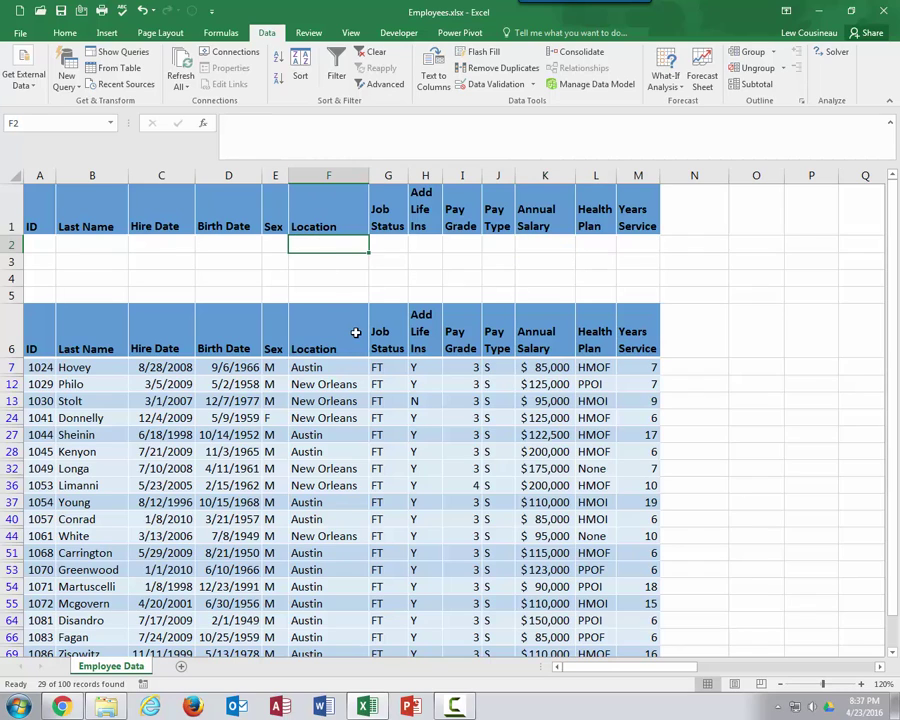
text(Au)
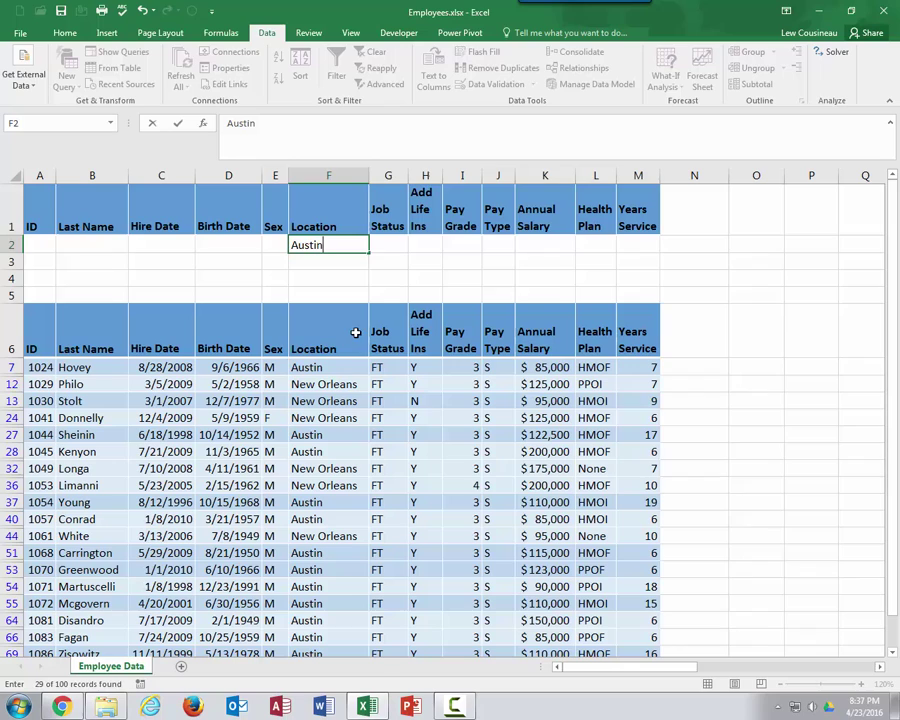
text(stin)
click(418, 405)
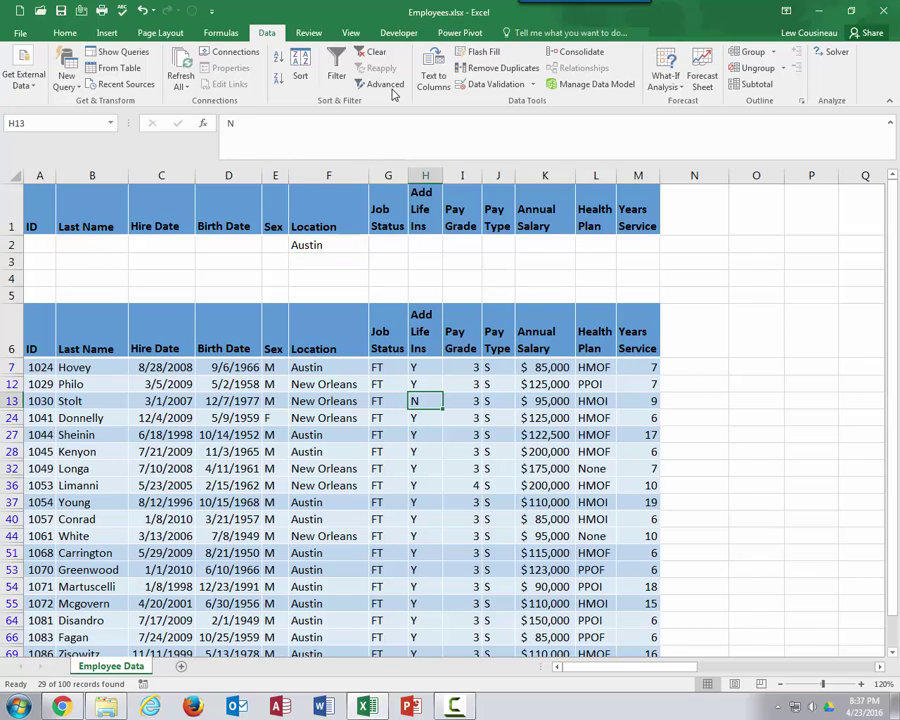
drag(330, 418, 352, 545)
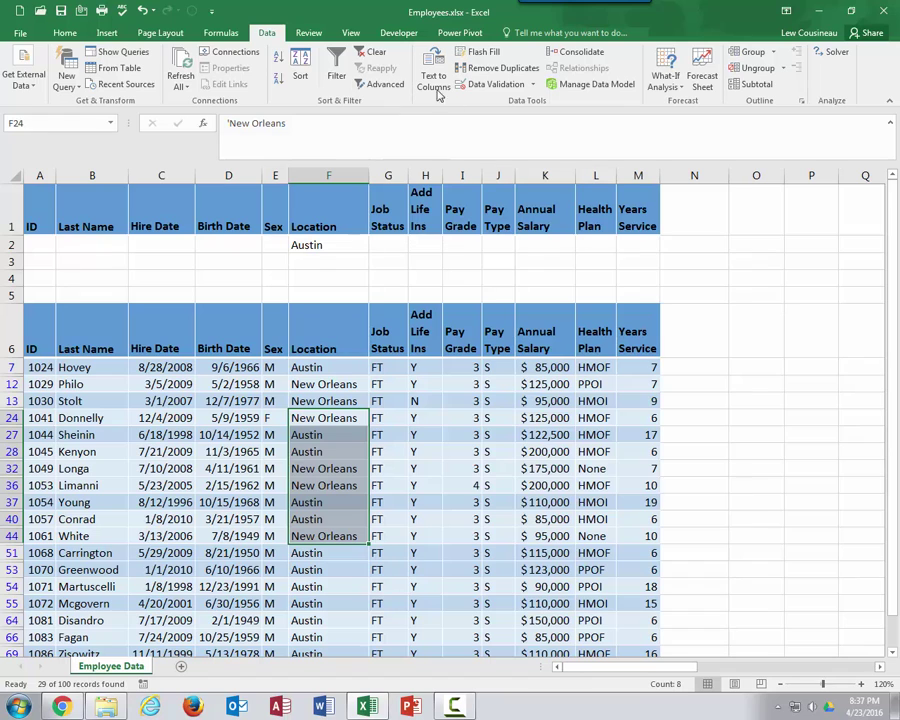
Step: Rerun the Advanced Filter with criteria $A$1:$M$2, showing 57 of 100 Austin employees
click(395, 84)
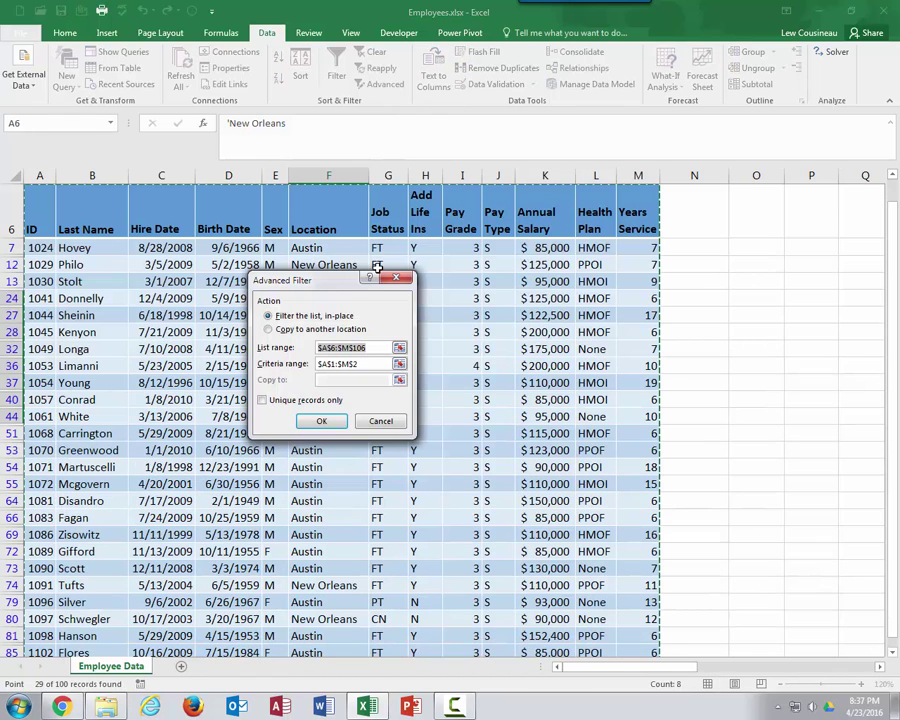
scroll(375, 449, up, 2)
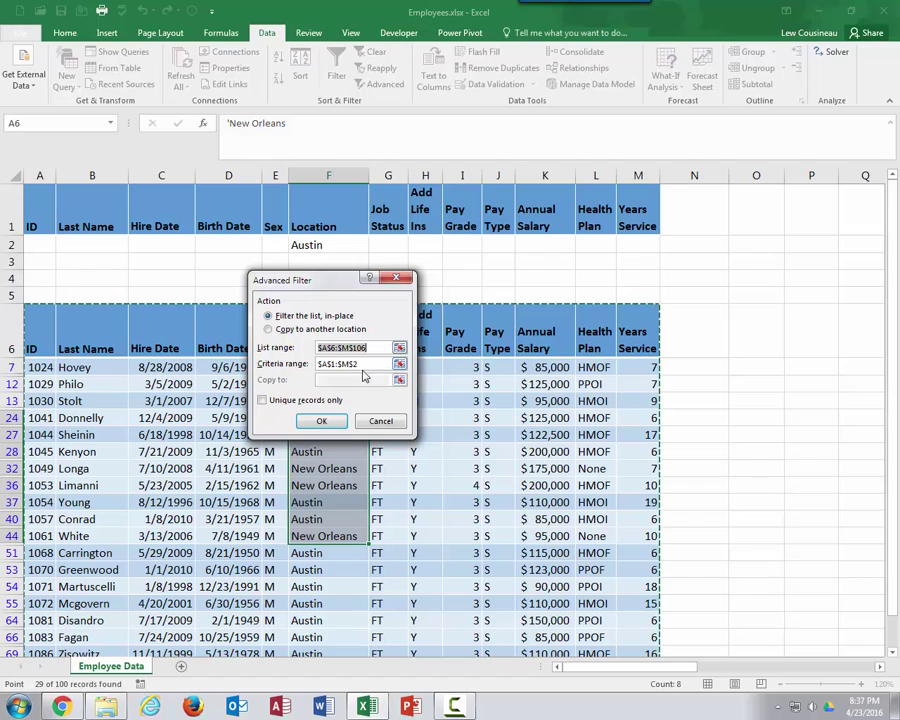
click(322, 421)
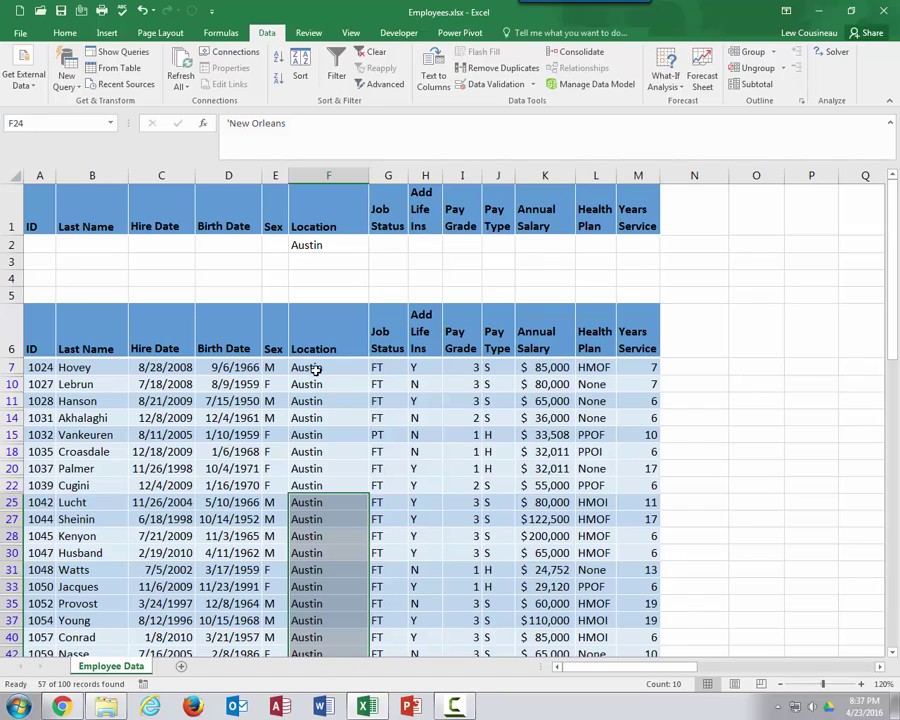
Step: Clear the Austin Advanced Filter so all 100 employees show, keeping Austin in the criteria row
drag(315, 369, 321, 524)
scroll(321, 524, down, 5)
scroll(321, 524, up, 5)
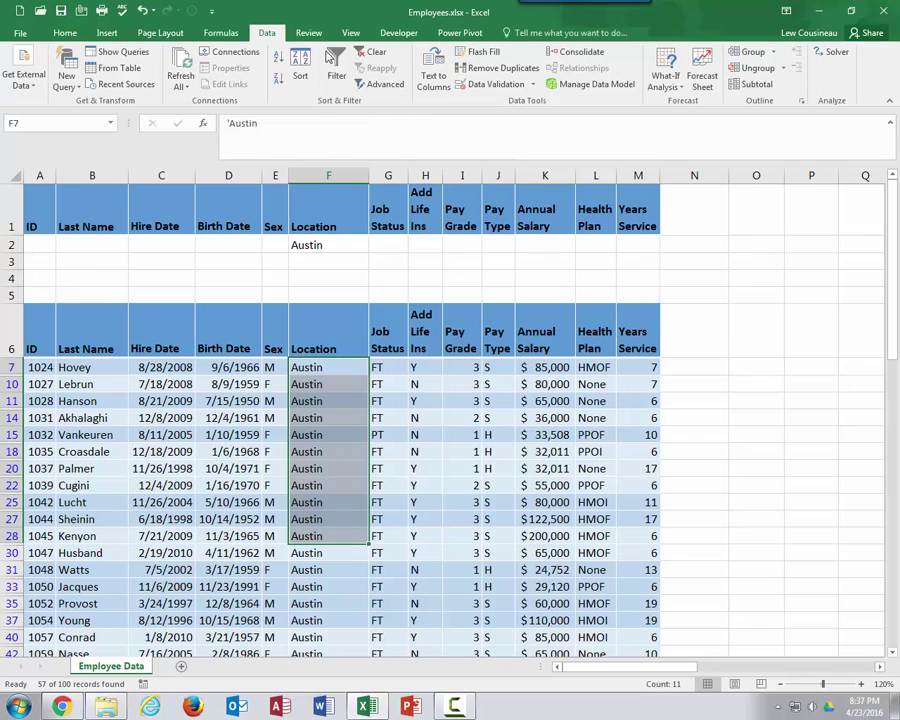
click(374, 55)
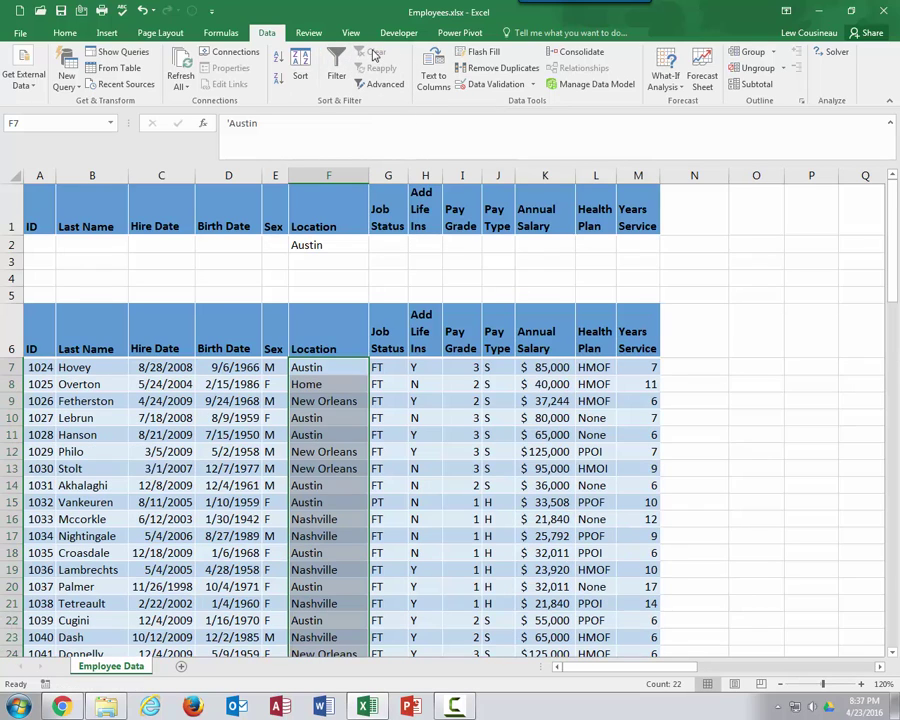
click(118, 418)
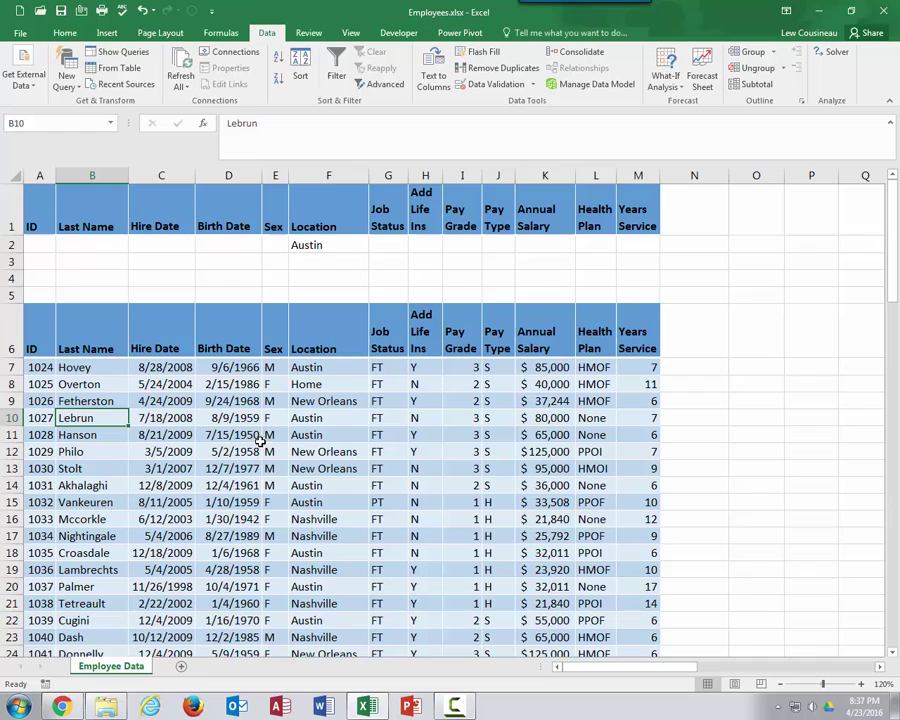
scroll(417, 467, down, 5)
scroll(412, 500, up, 5)
Step: Enter >85000 under Annual Salary in K2, in the same row as Austin
click(320, 244)
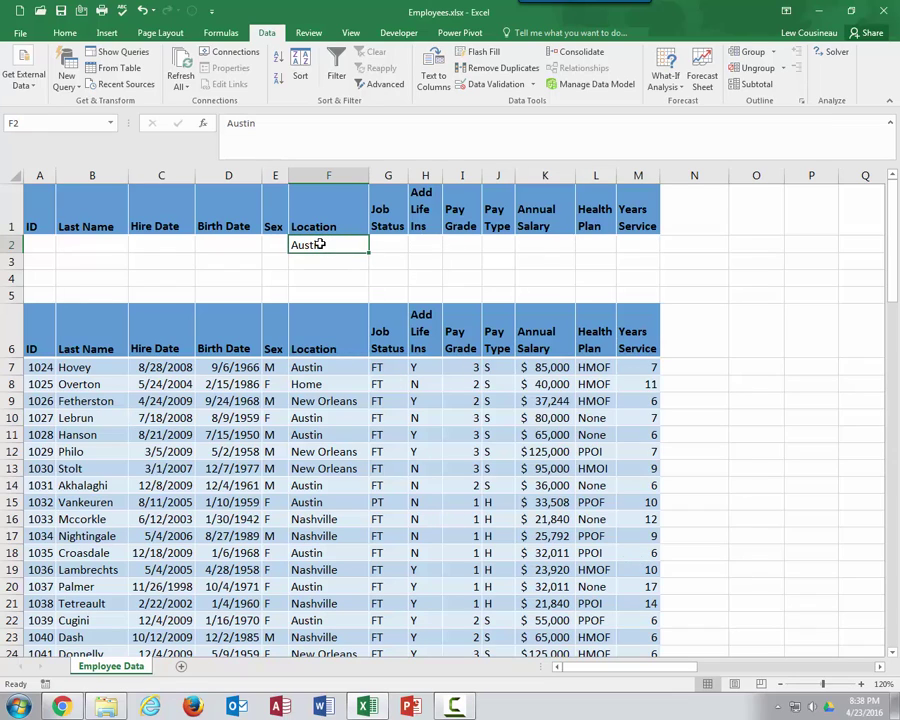
click(504, 243)
click(542, 242)
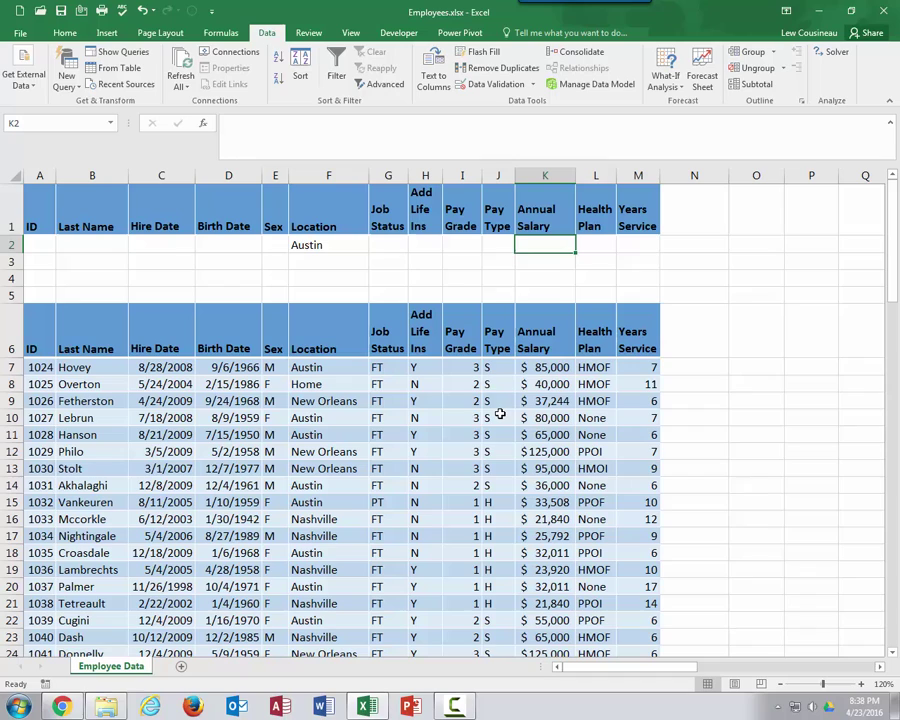
click(315, 243)
click(385, 241)
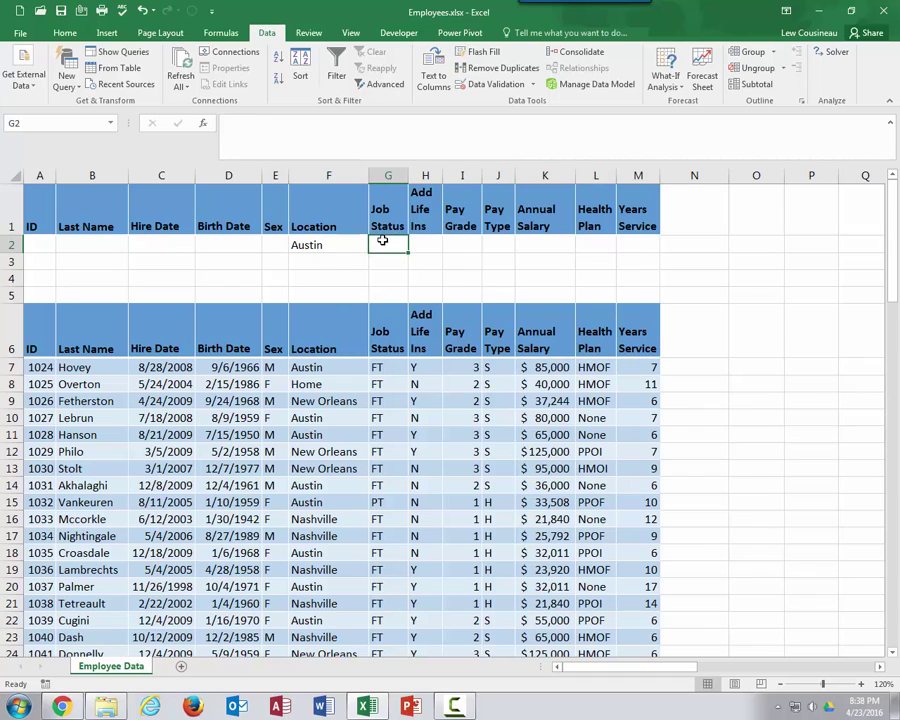
click(438, 244)
click(459, 245)
click(330, 243)
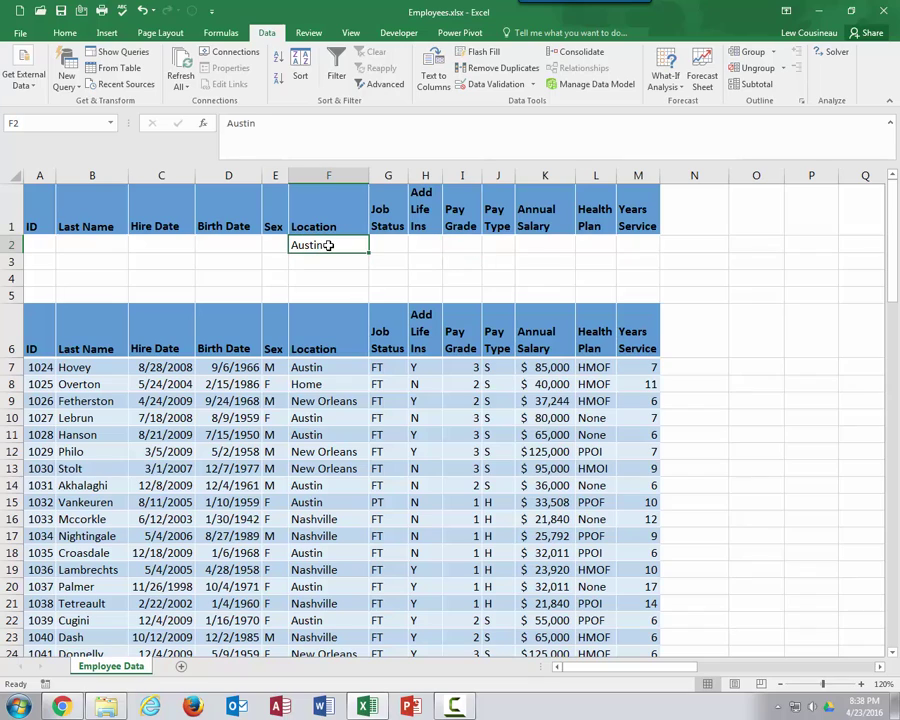
click(526, 247)
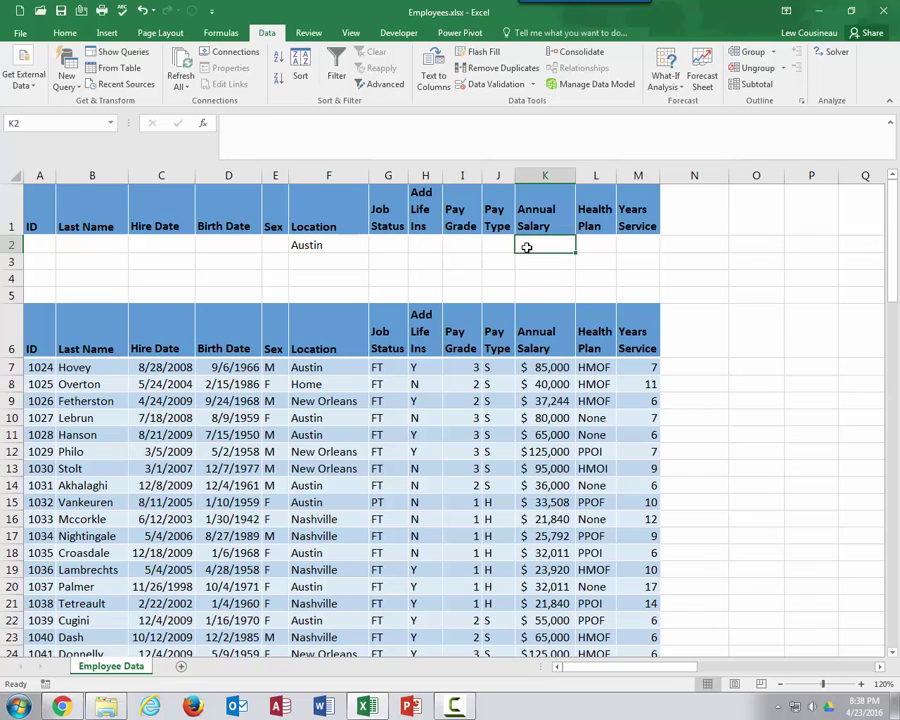
text(>85000)
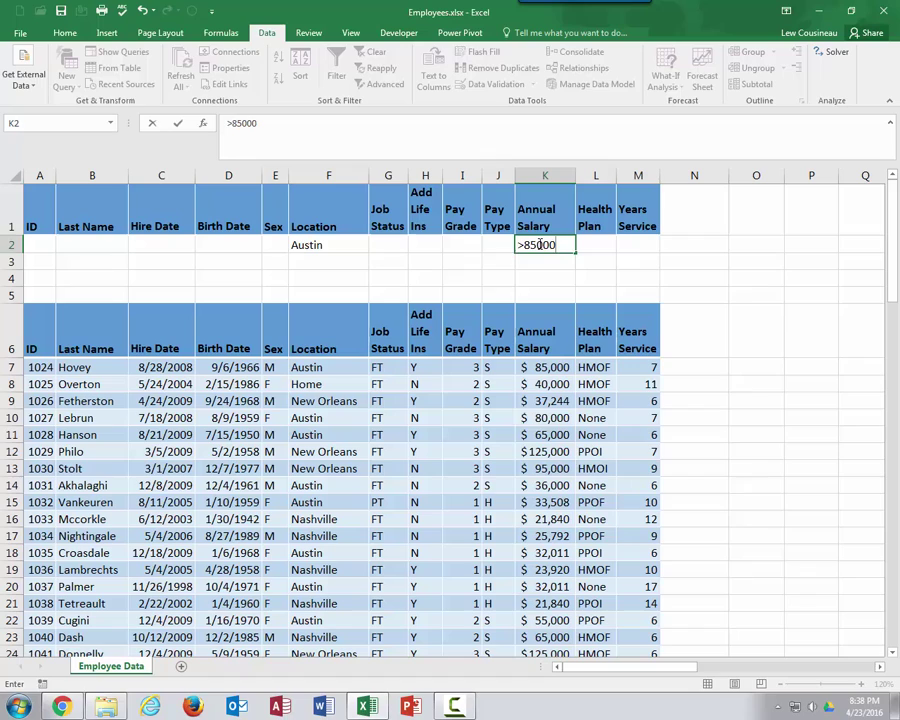
click(545, 418)
Step: Review the criteria row pairing Austin in F2 with >85000 in K2
drag(327, 240, 537, 243)
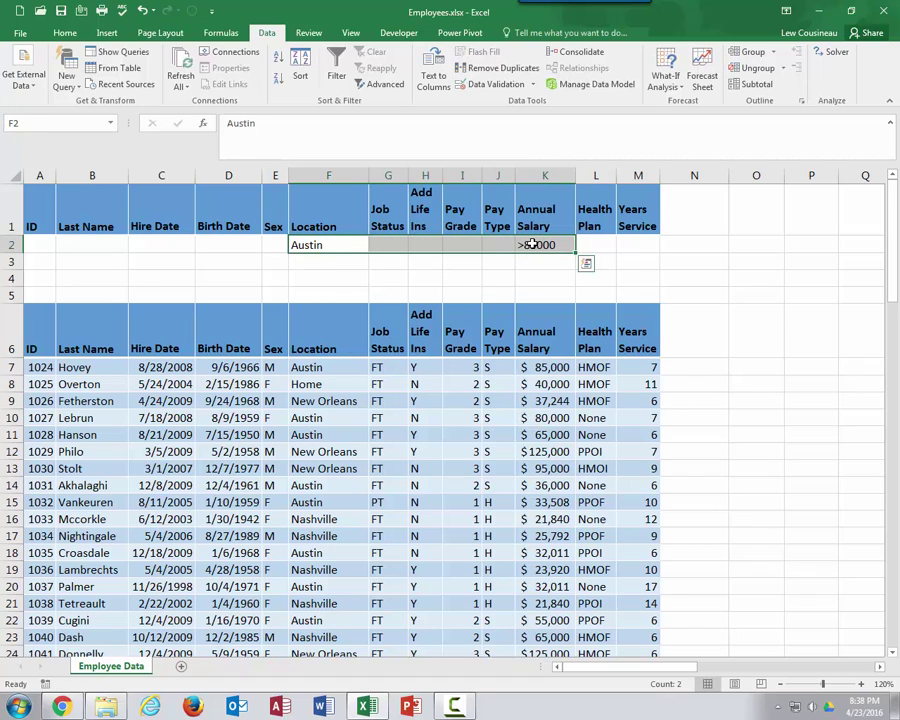
drag(322, 370, 322, 486)
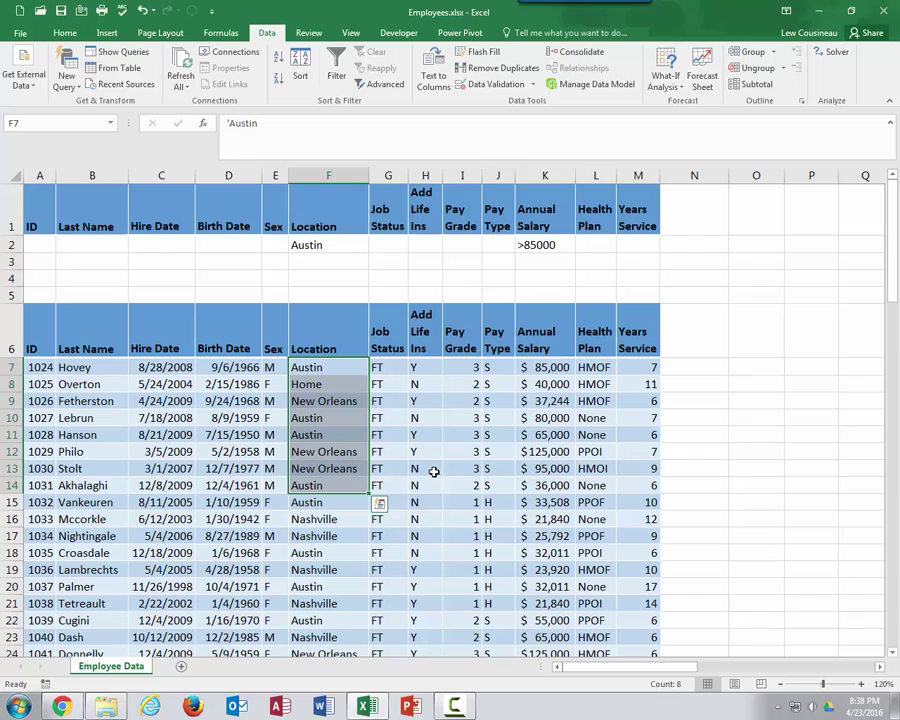
click(355, 244)
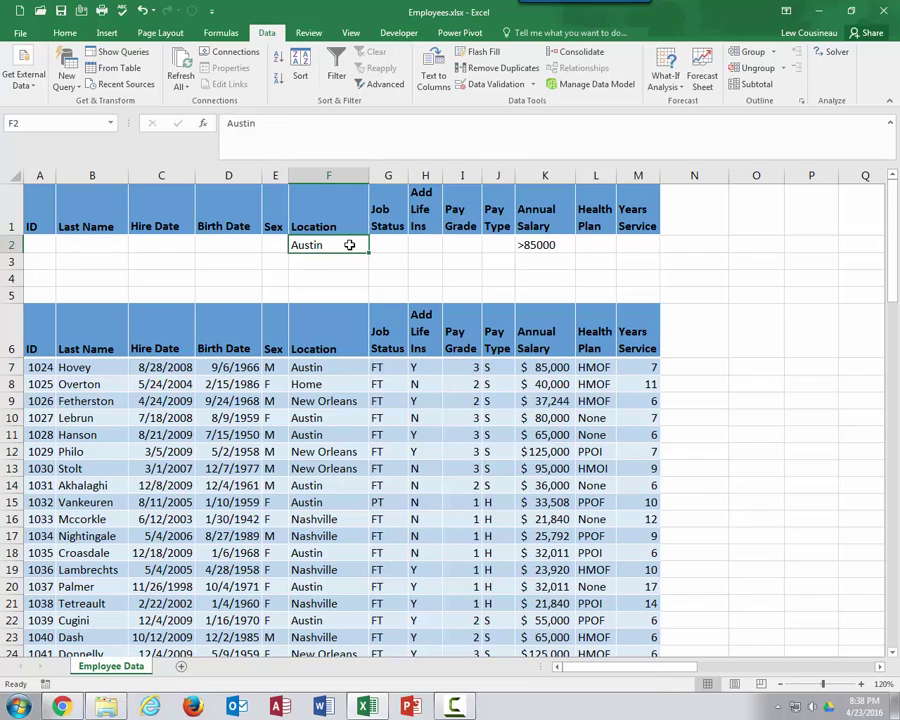
click(315, 262)
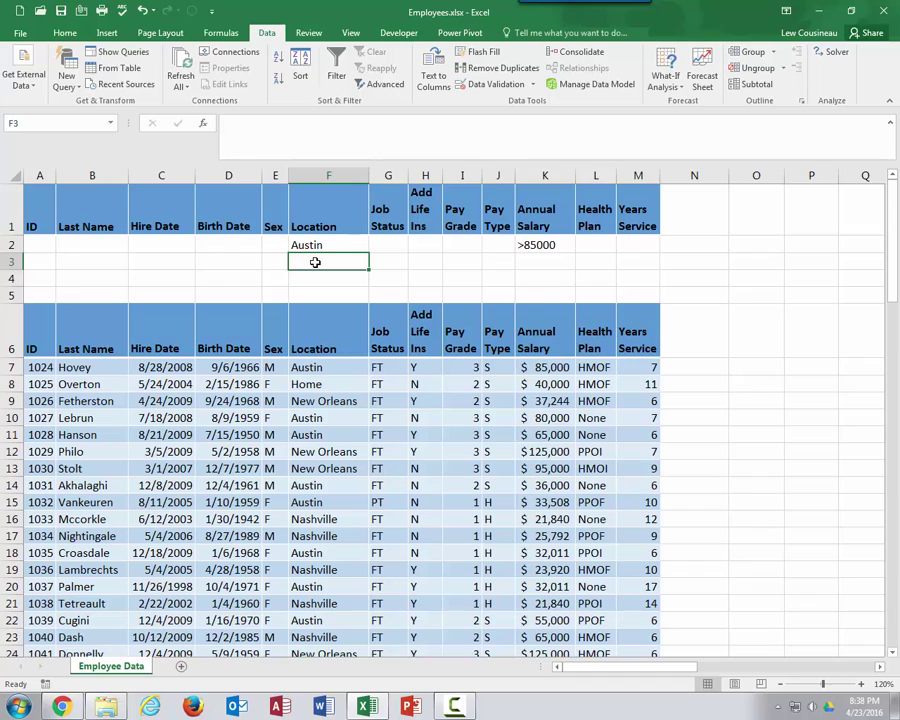
click(317, 242)
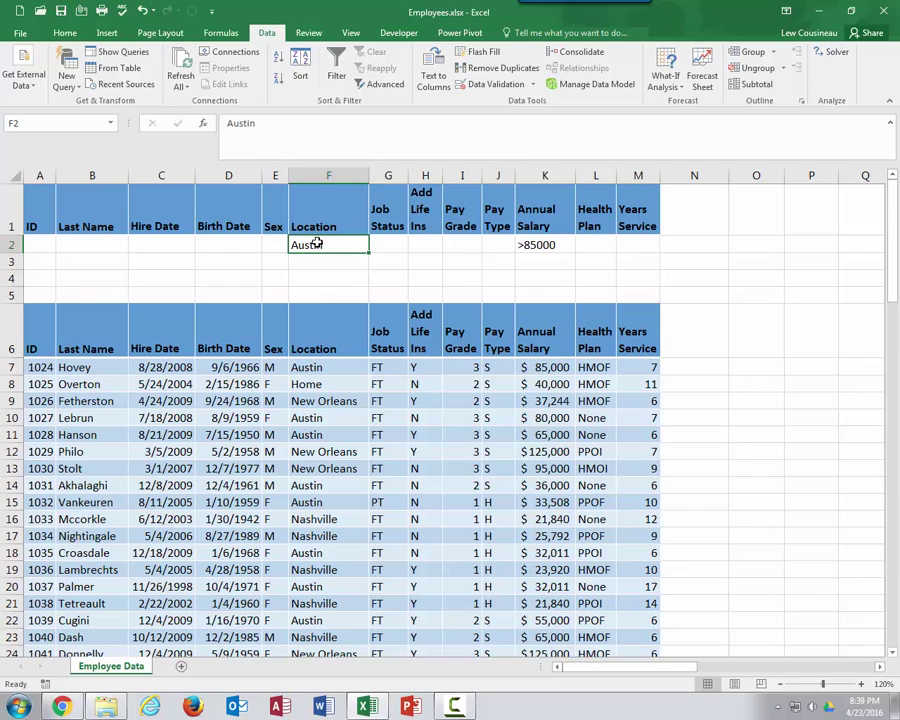
click(316, 260)
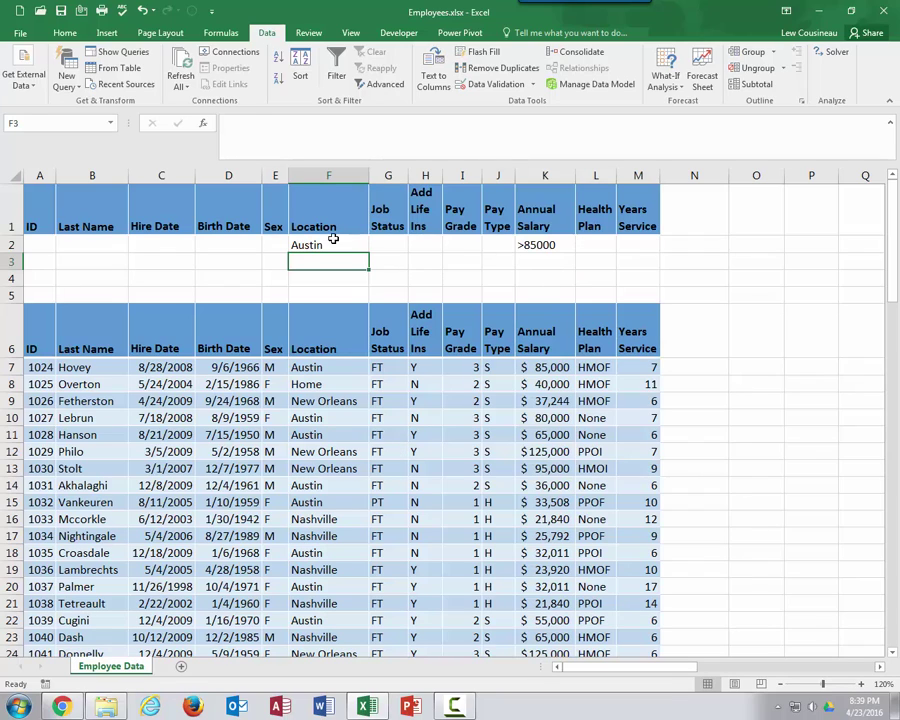
drag(331, 240, 536, 244)
Step: Run Advanced Filter with the Austin and >85000 criteria, leaving 15 of 100 records
click(463, 418)
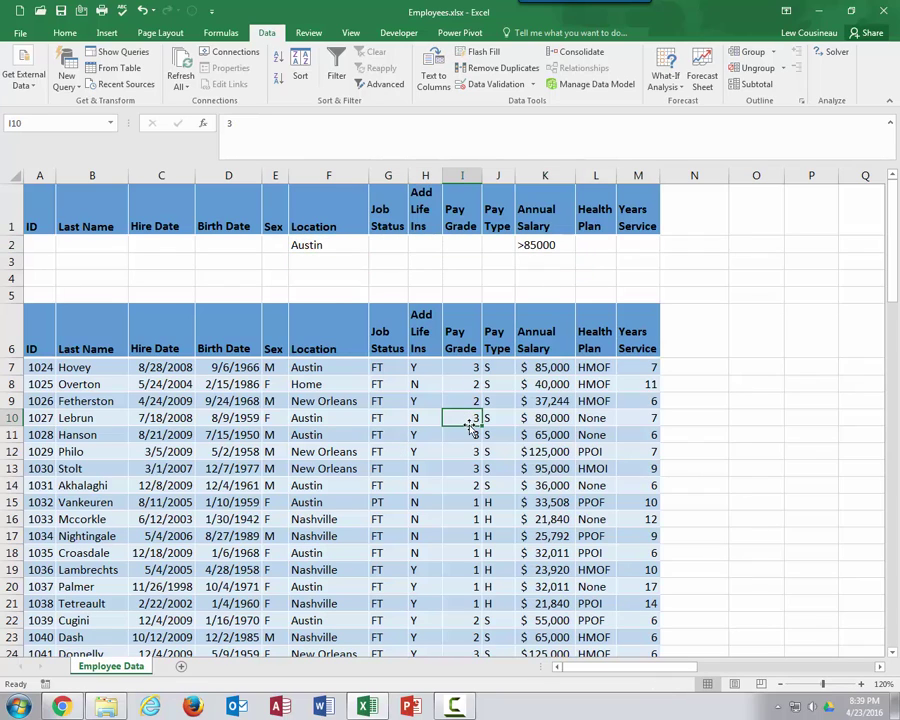
click(385, 85)
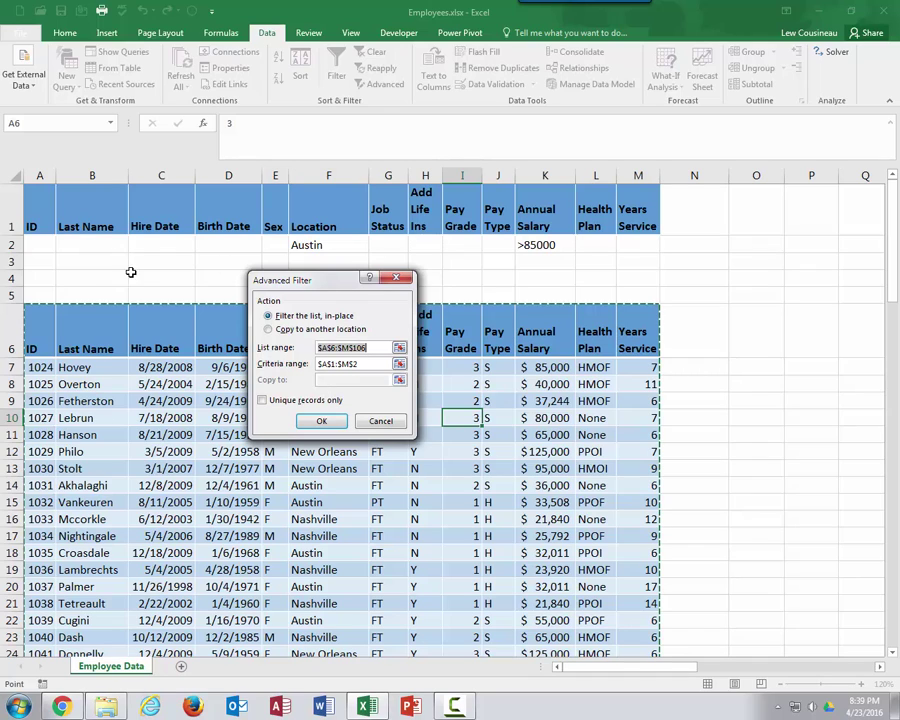
click(321, 420)
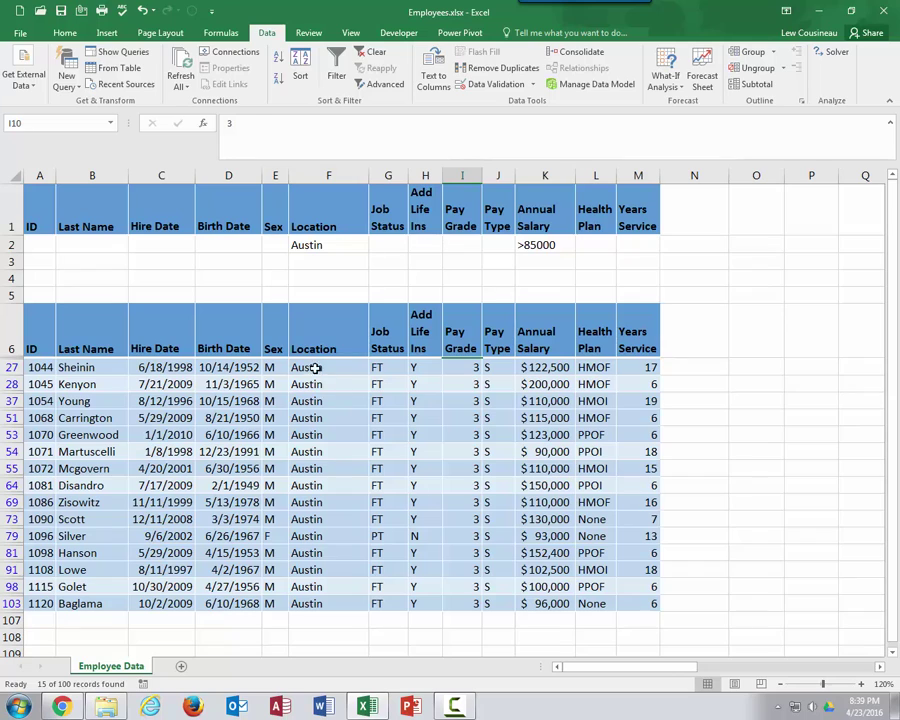
drag(297, 369, 549, 603)
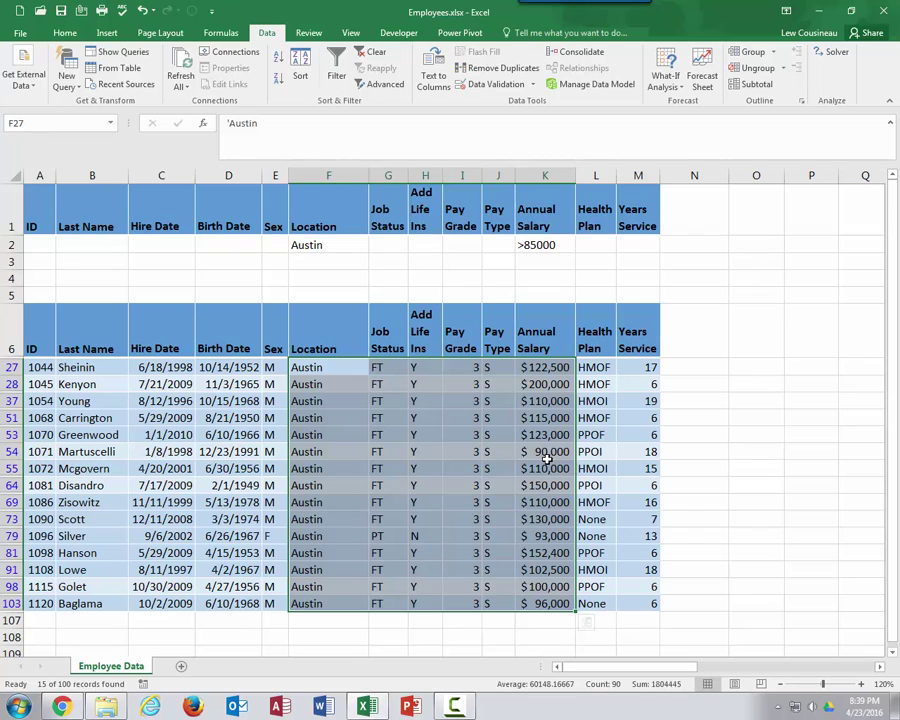
Step: Copy the Annual Salary heading and >85000 criterion into N1:N2
drag(532, 217, 542, 244)
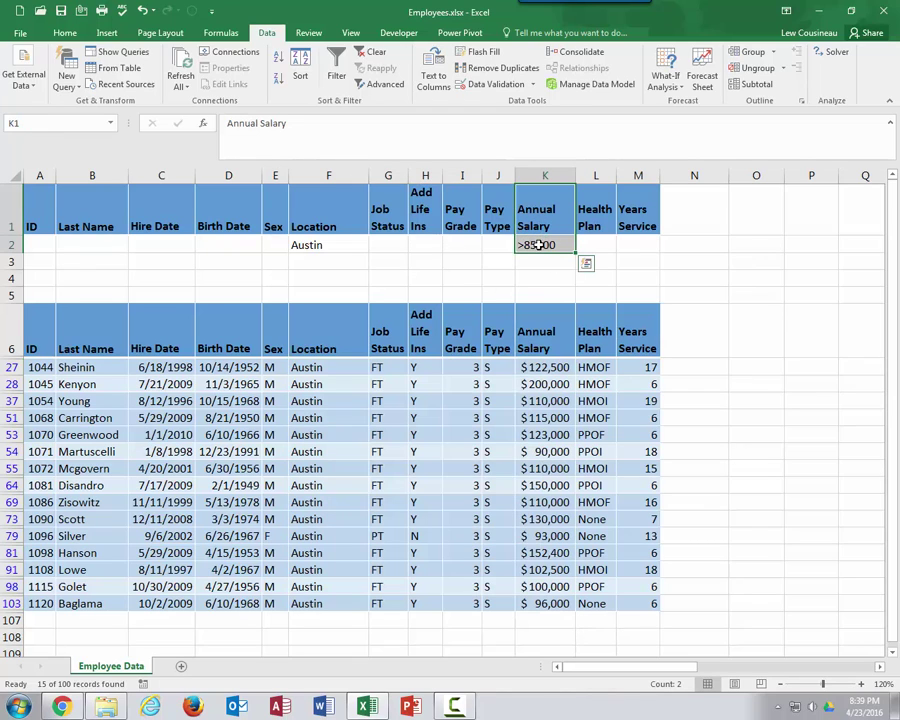
key(ctrl+c)
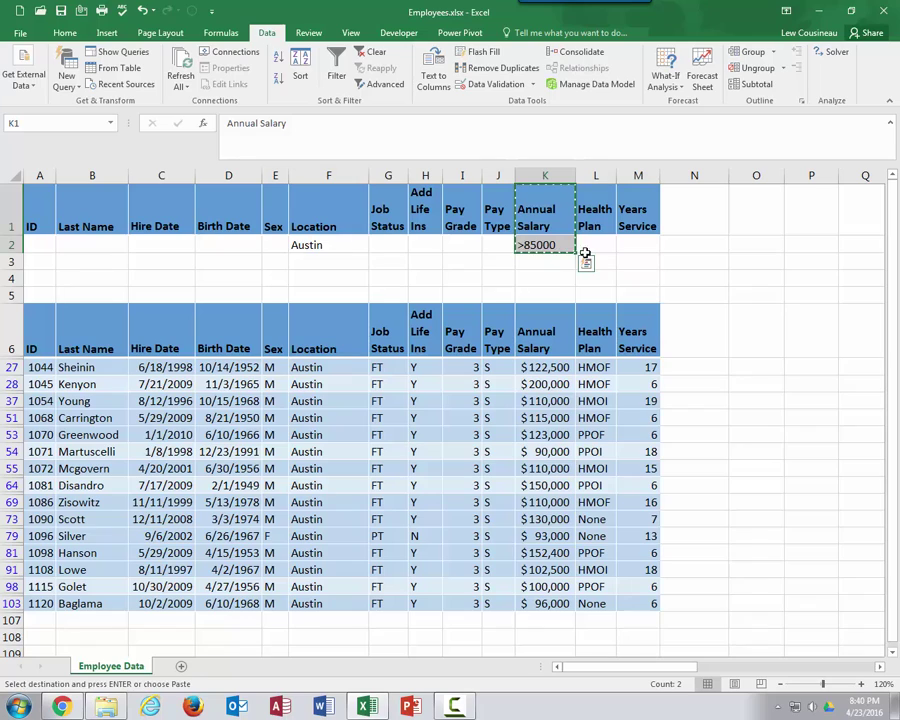
click(686, 211)
key(ctrl+v)
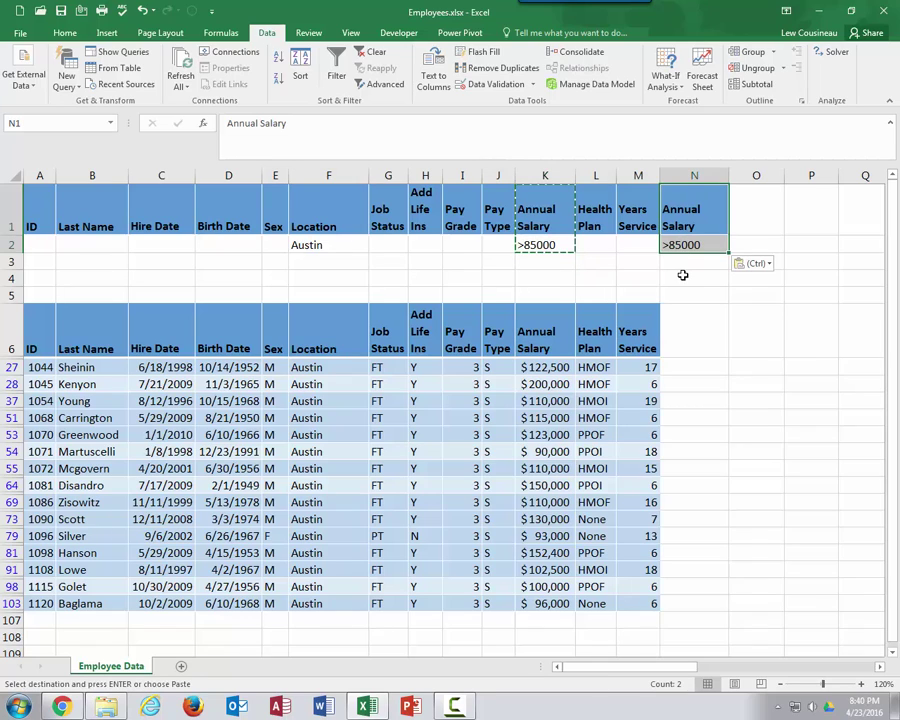
Step: Change the N2 criterion to <125000, keeping >85000 in K2
click(528, 244)
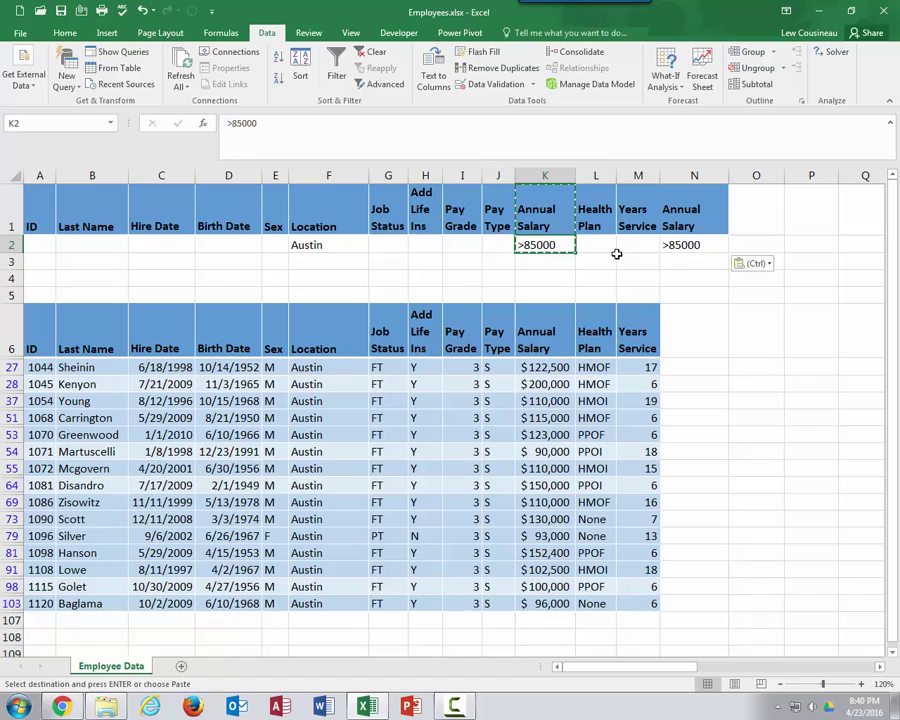
click(684, 246)
text(<12)
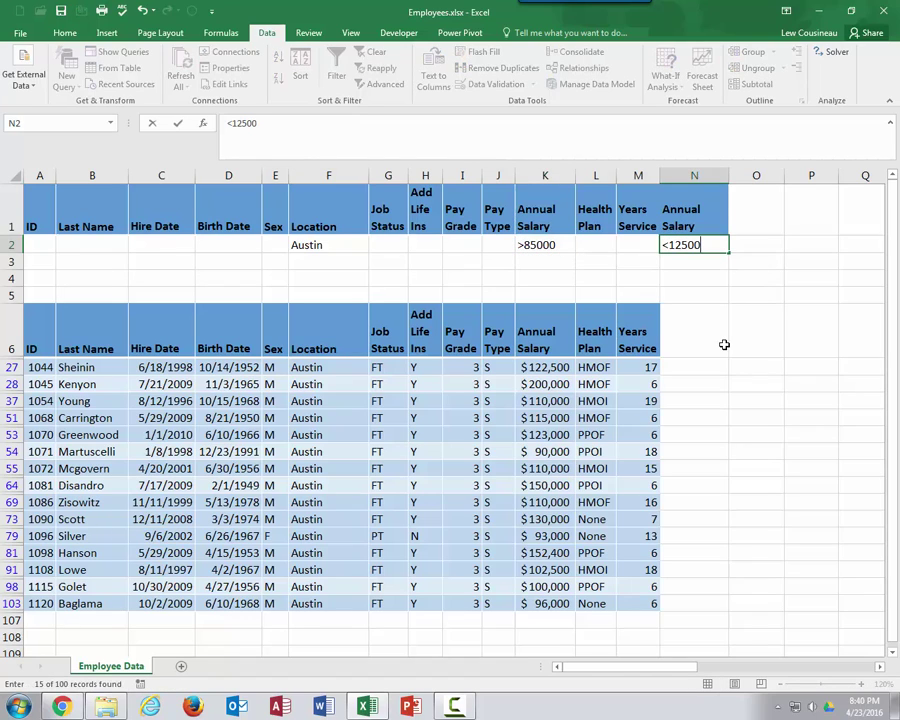
click(544, 418)
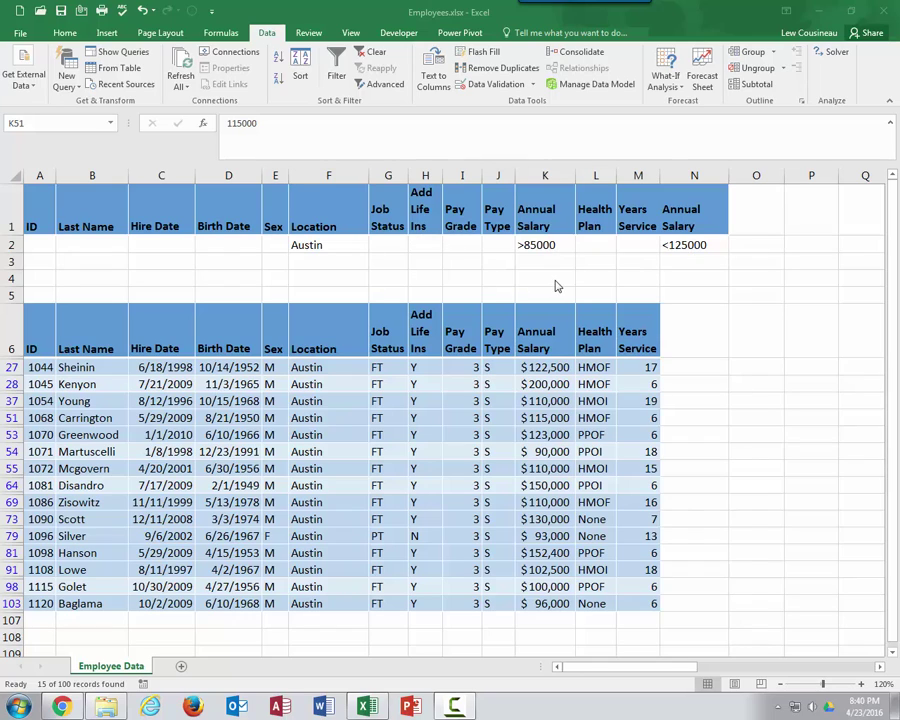
click(342, 242)
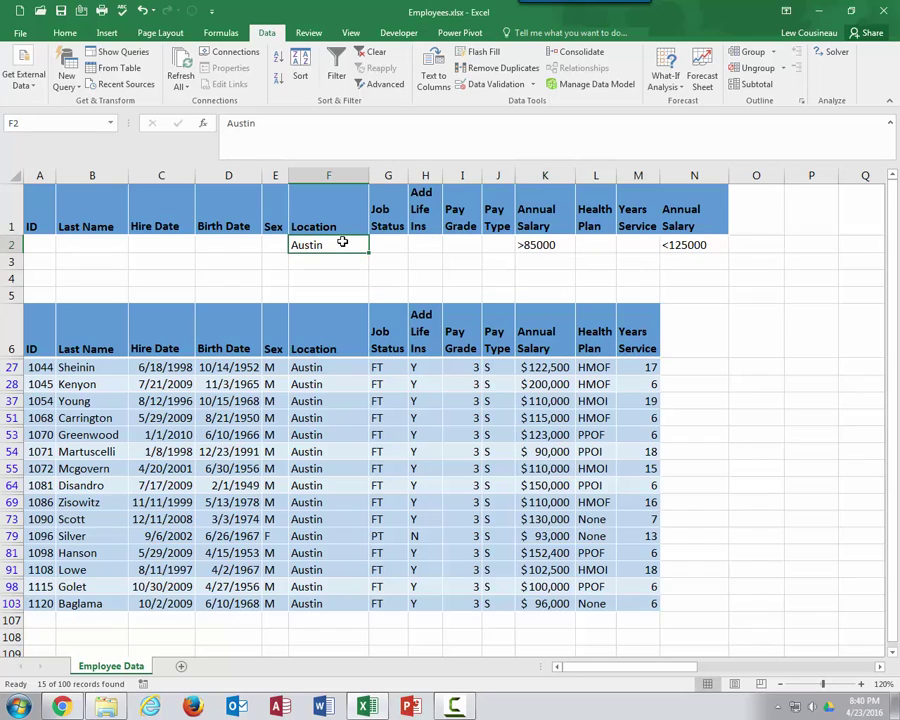
drag(532, 242, 672, 244)
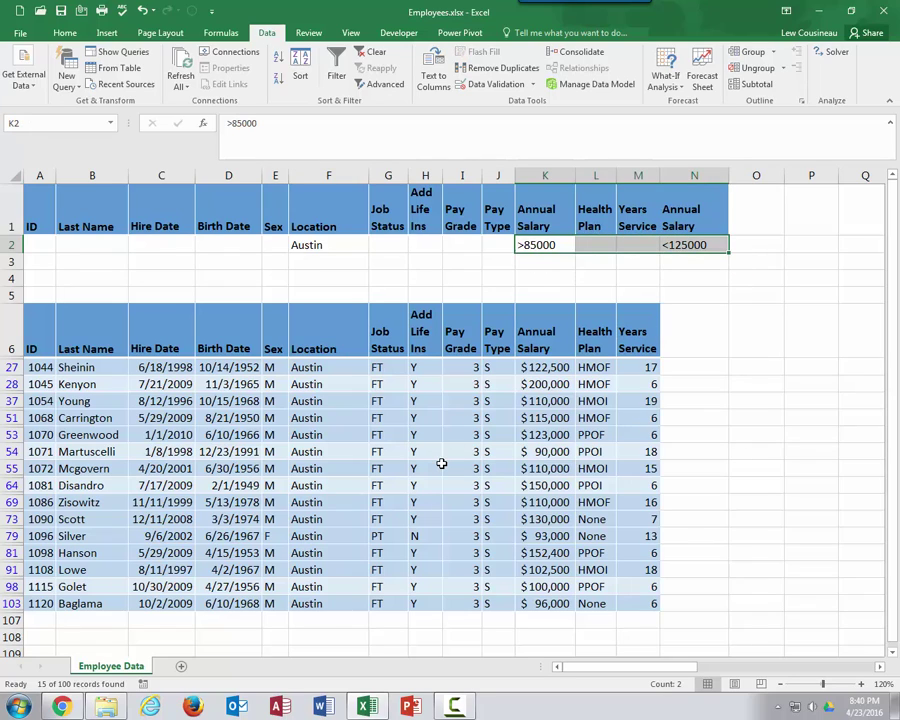
Step: Reapply Advanced Filter with both salary criteria and confirm 11 Austin records remain
click(386, 435)
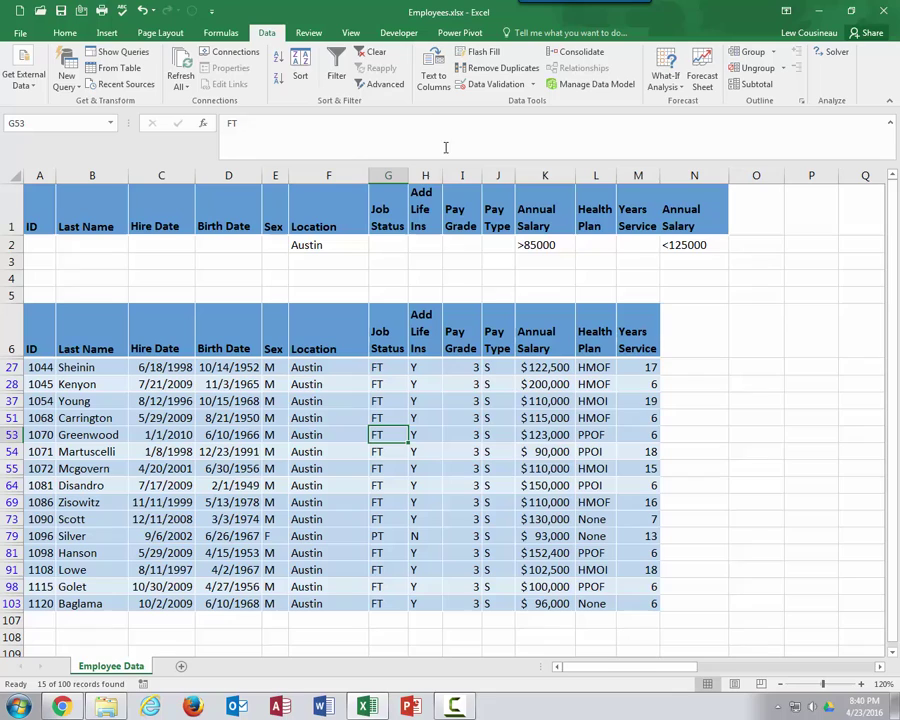
click(385, 84)
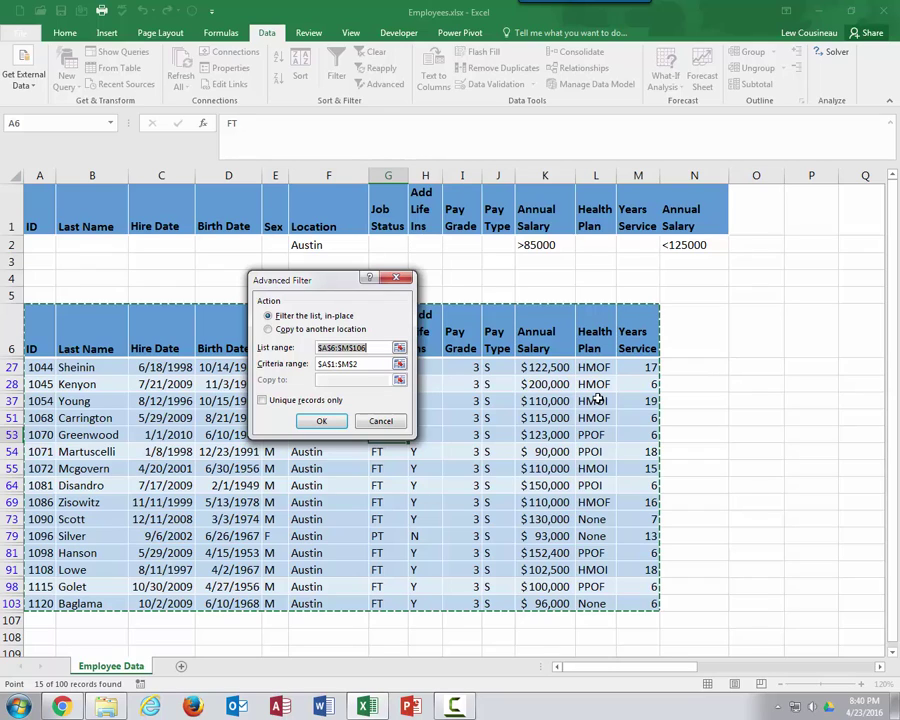
click(346, 364)
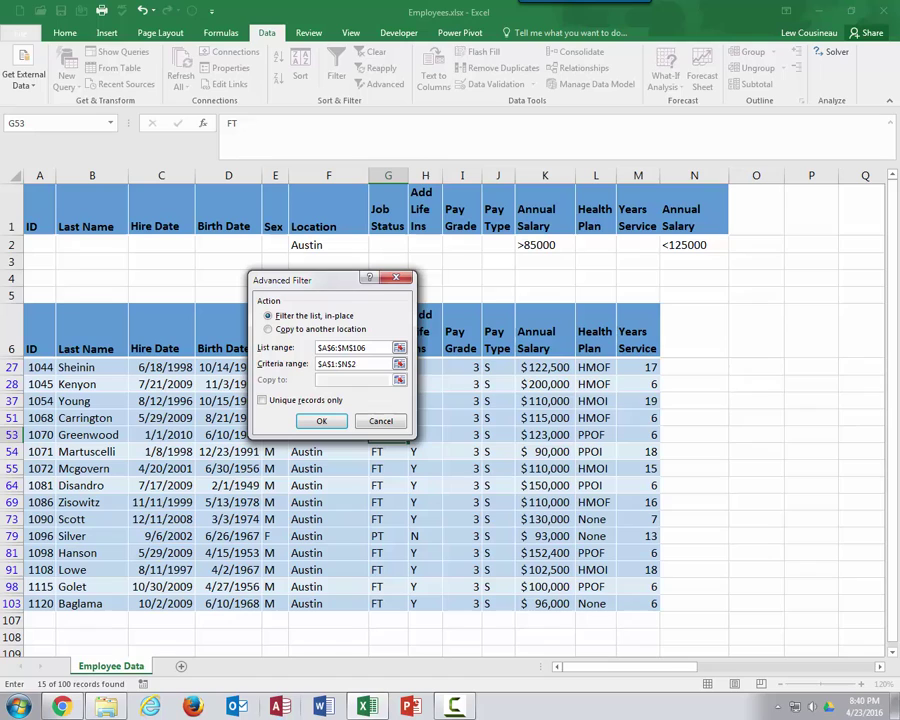
click(322, 421)
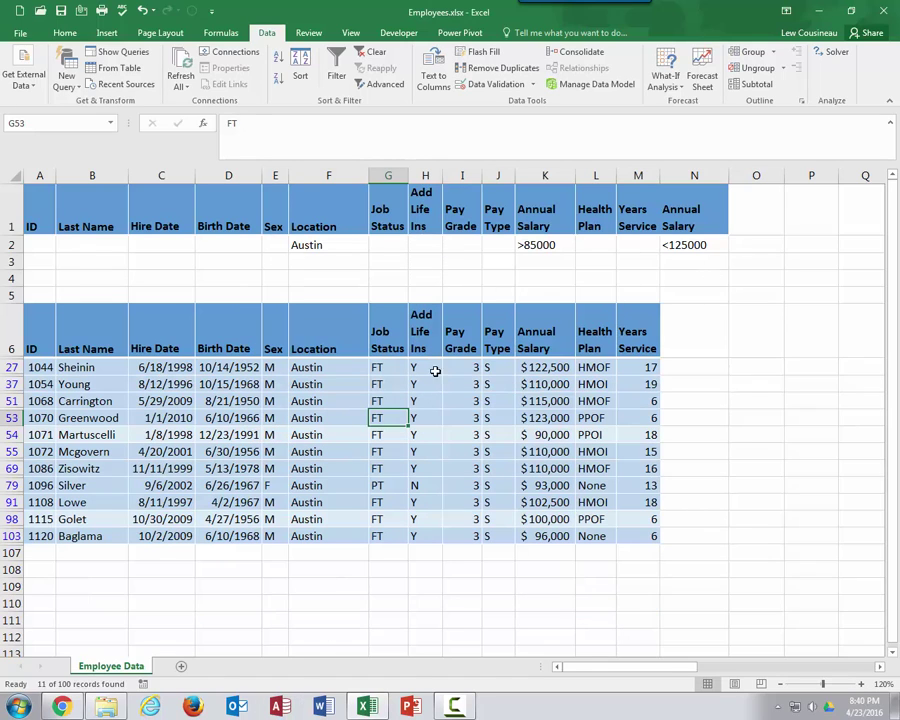
drag(322, 367, 338, 537)
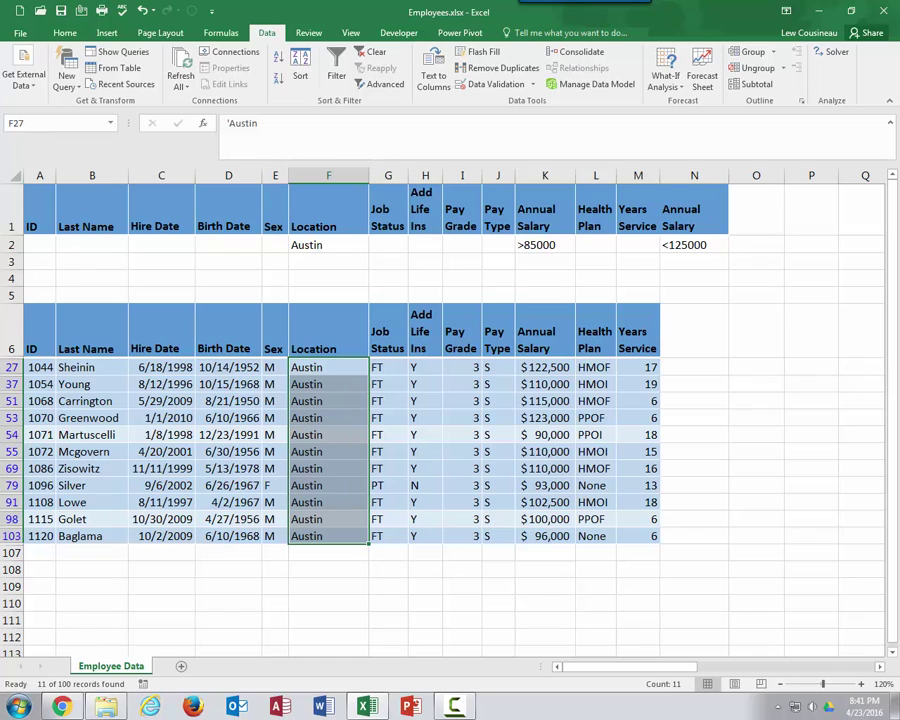
click(400, 452)
click(348, 433)
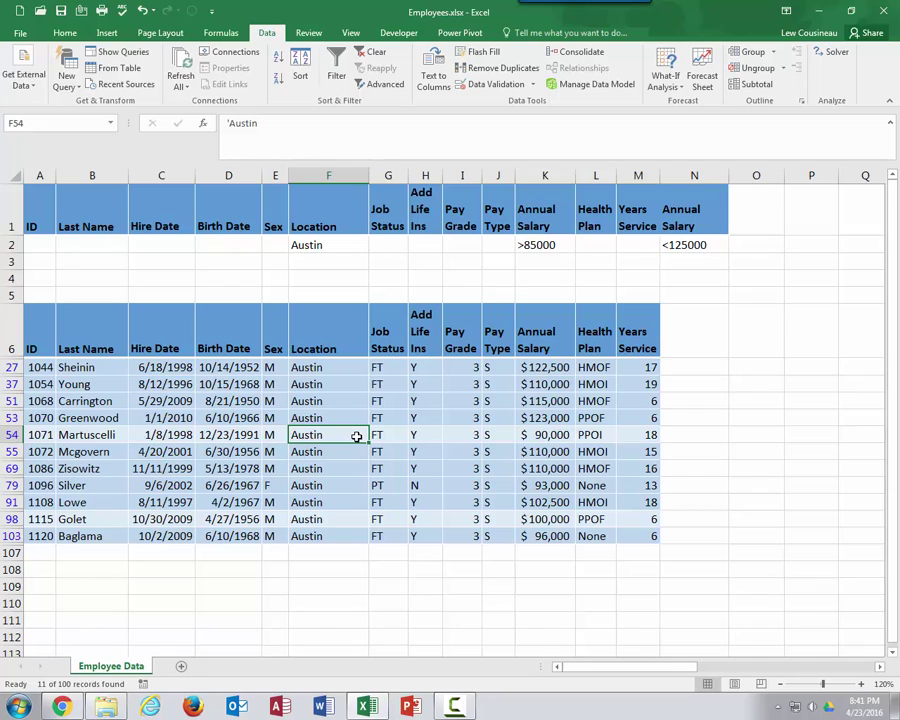
click(334, 389)
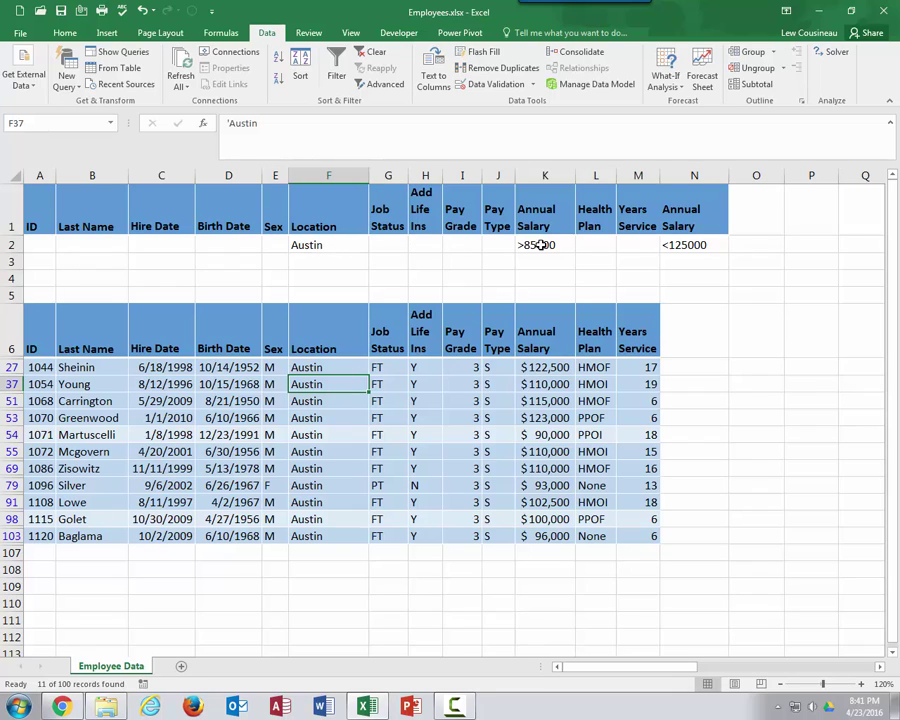
Step: Delete the K2:N2 salary criteria and clear the filter to show all records
drag(540, 245, 683, 241)
key(Delete)
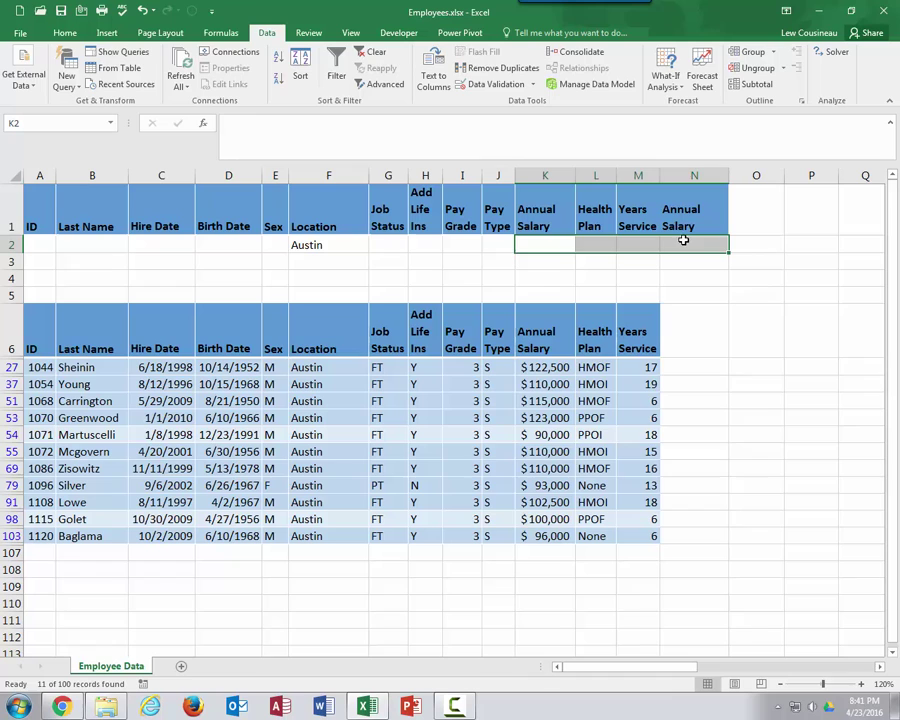
click(545, 418)
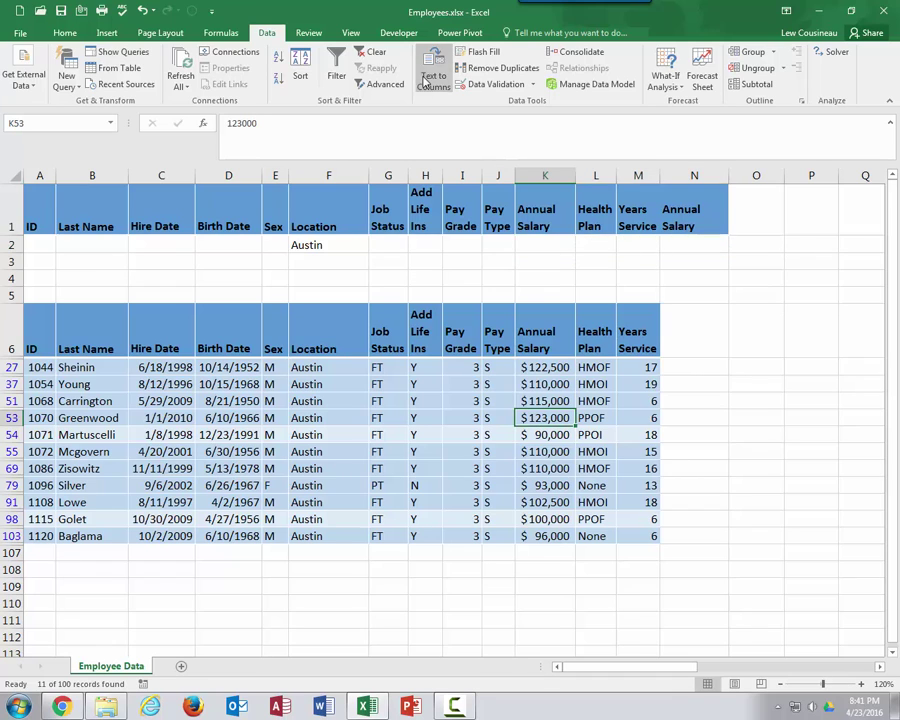
click(373, 51)
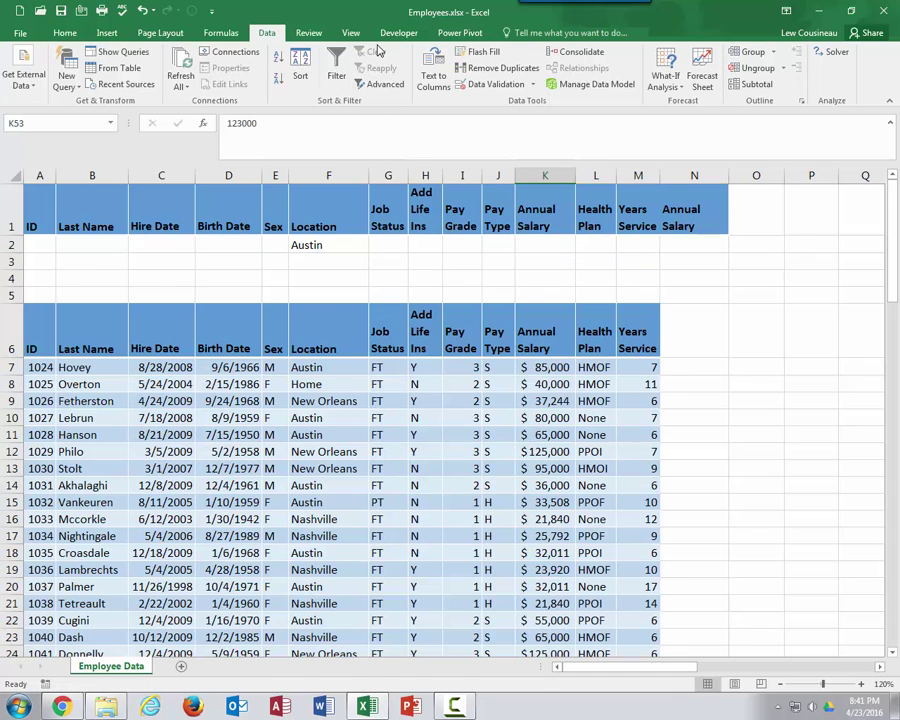
Step: Add New Orleans in F3 below Austin and reopen the Advanced Filter
click(323, 262)
text(Ne)
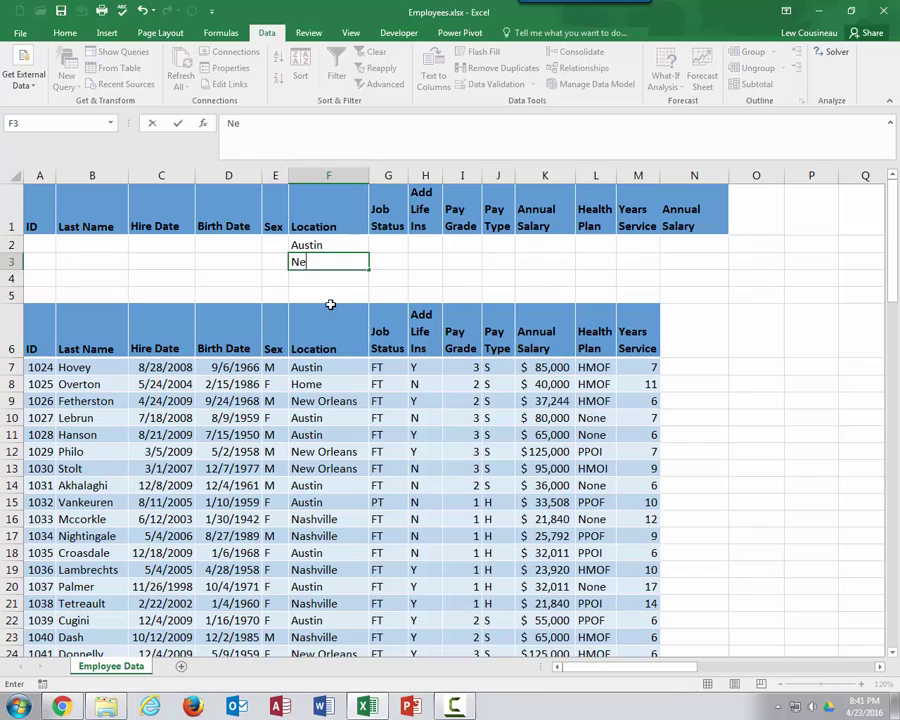
text(w Orleans)
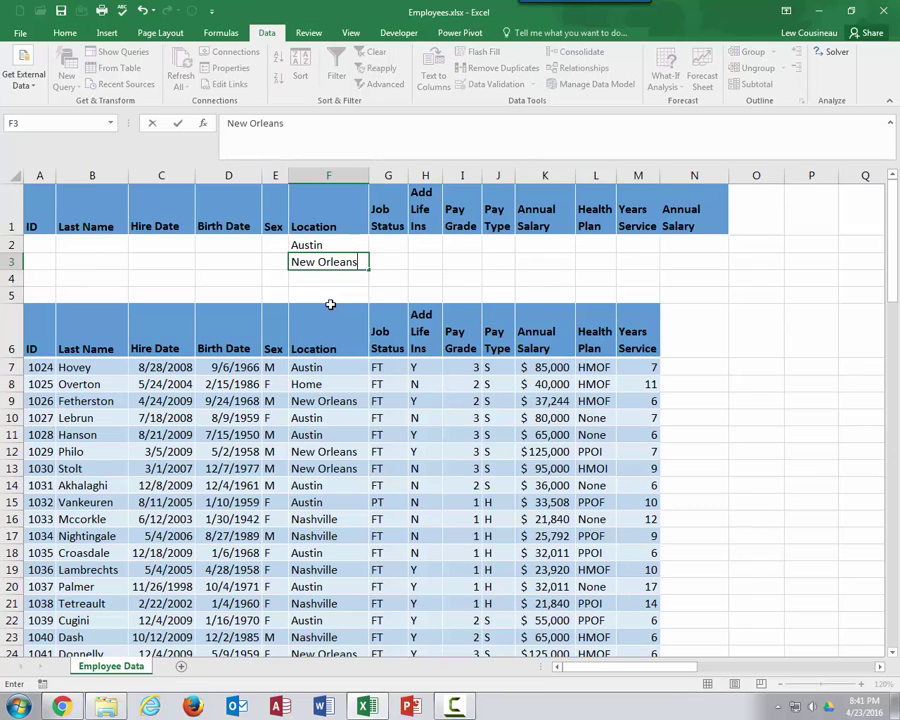
click(321, 434)
drag(313, 245, 315, 260)
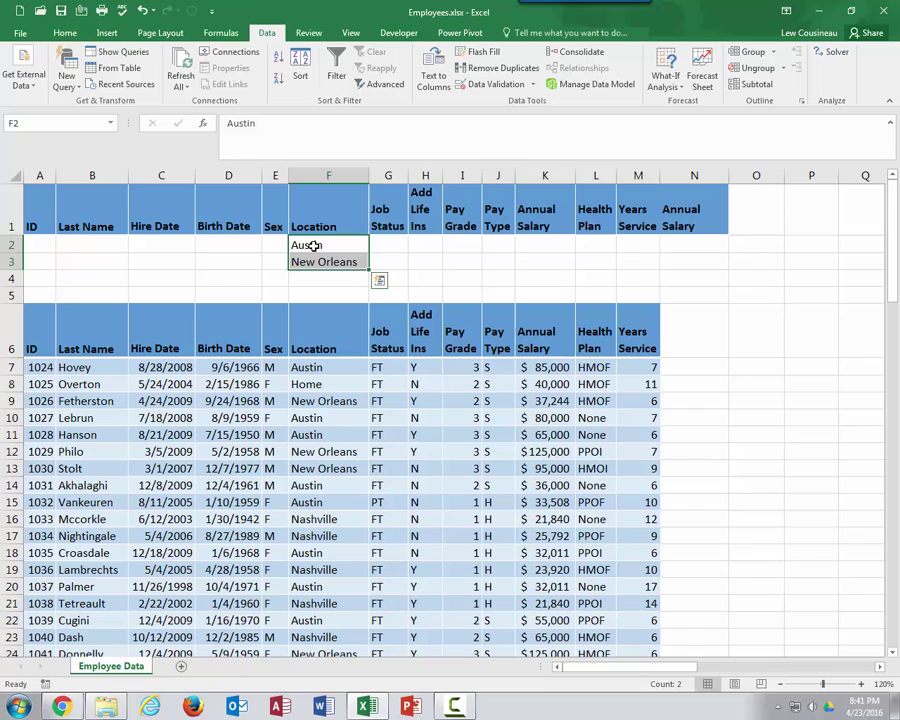
double_click(313, 245)
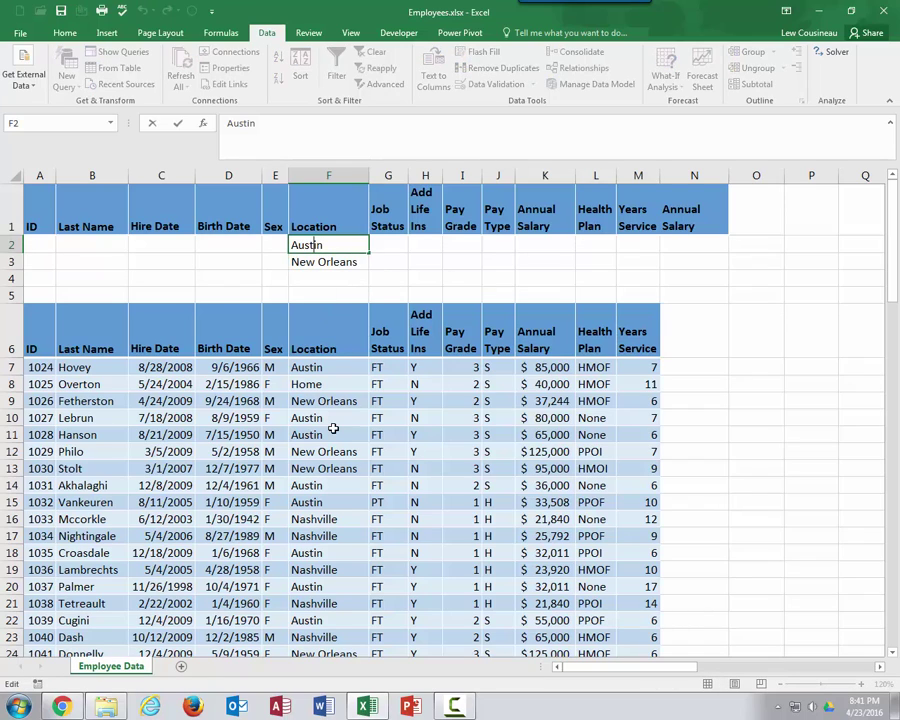
key(Escape)
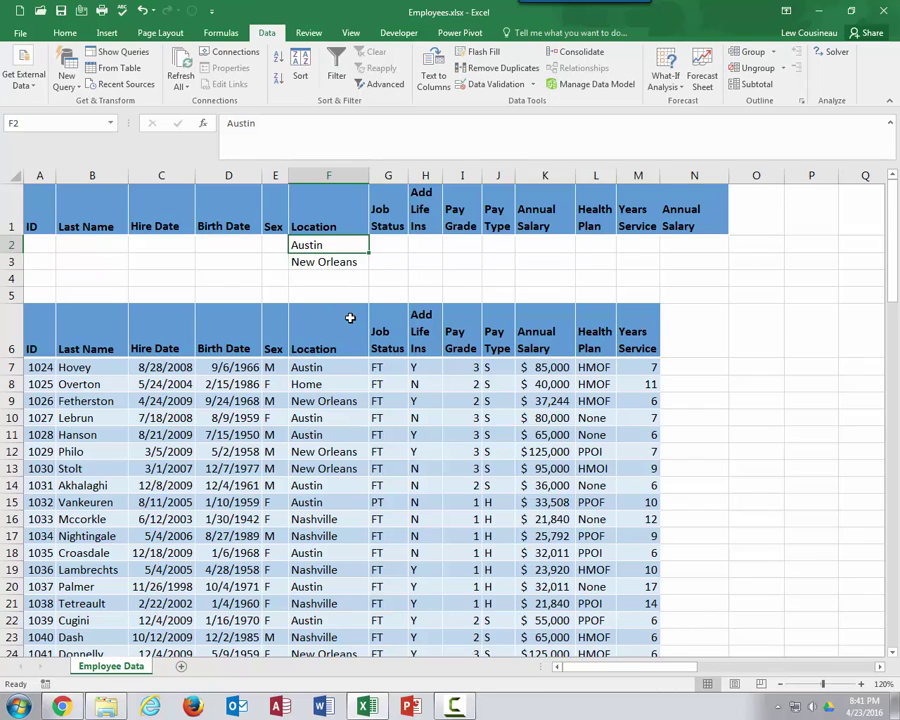
click(313, 259)
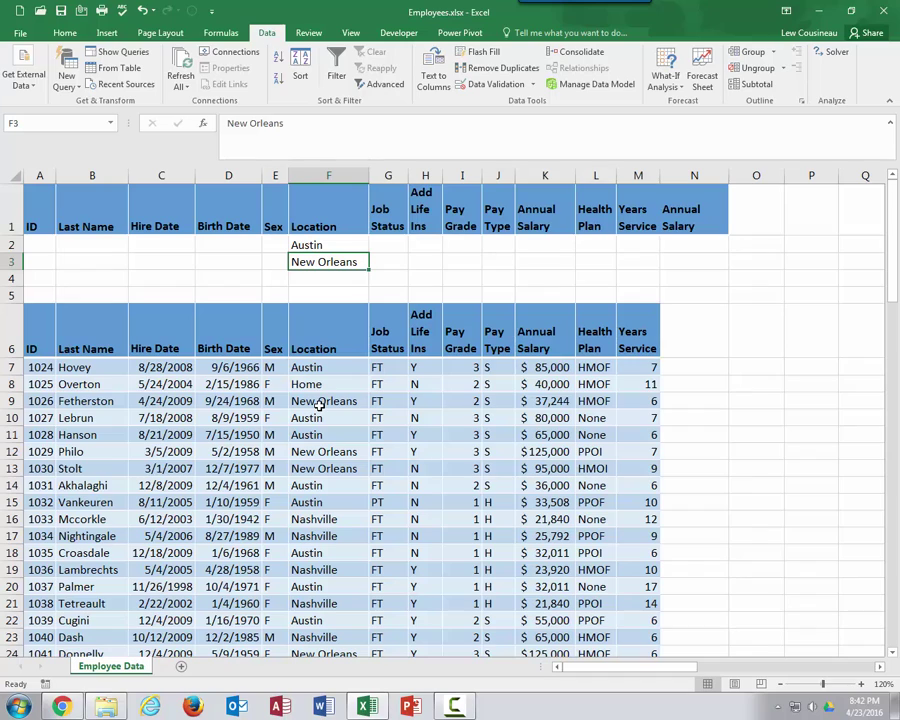
click(298, 244)
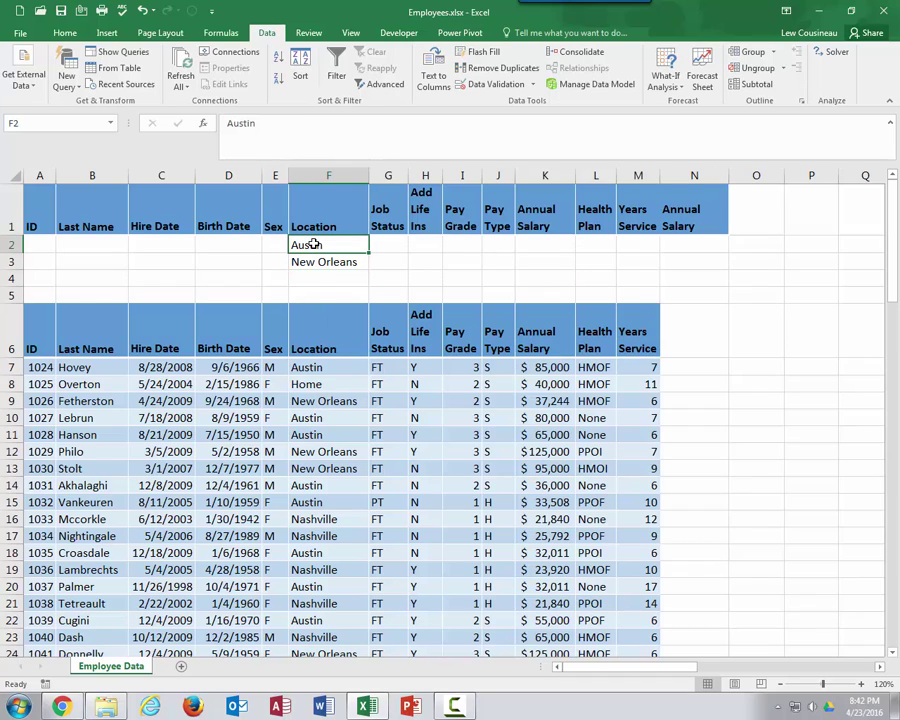
click(297, 260)
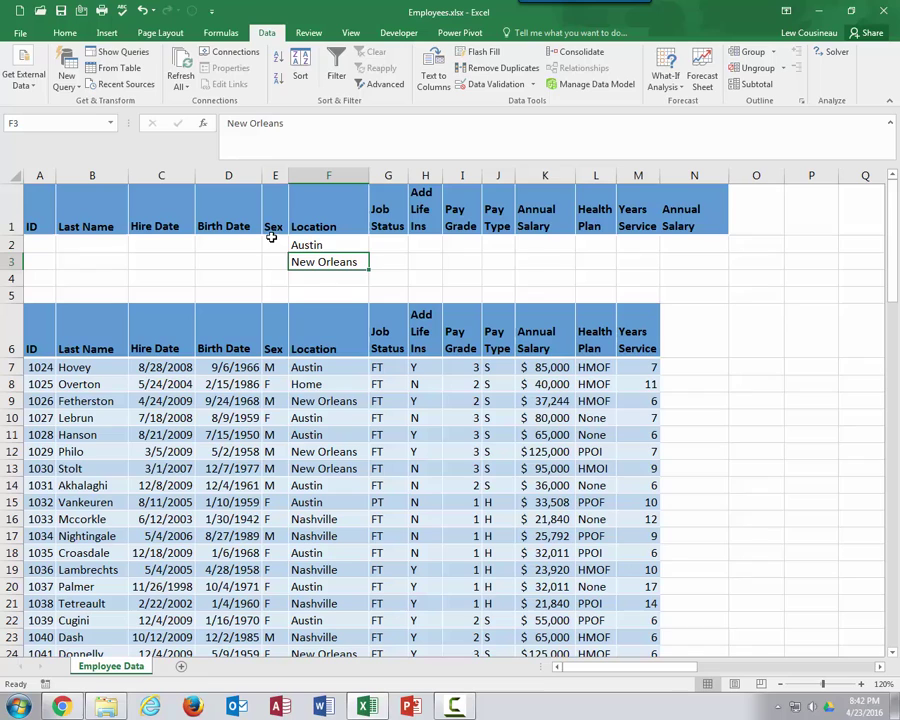
click(318, 387)
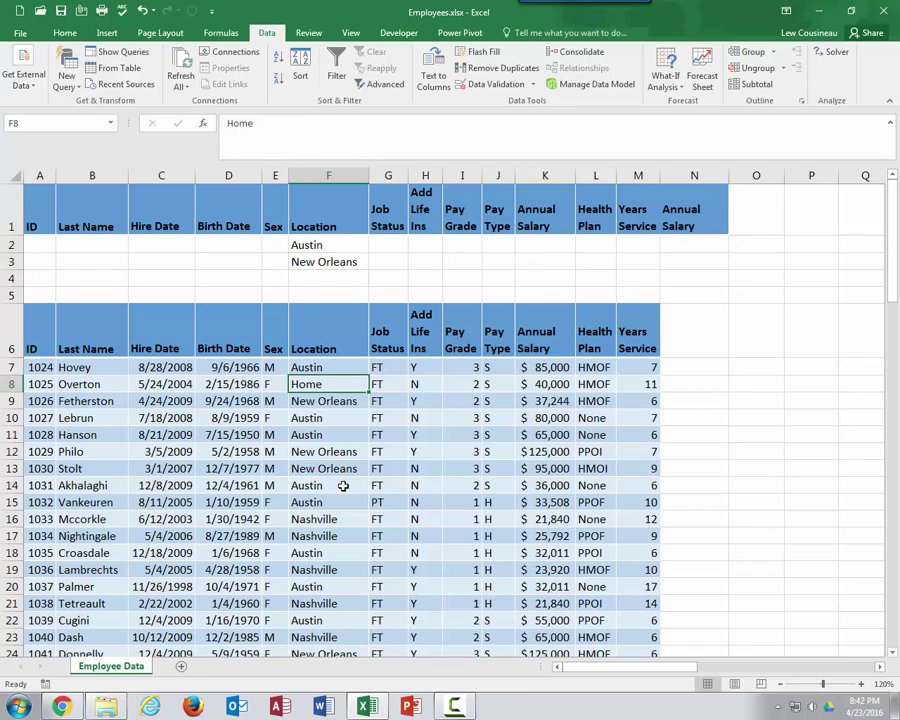
click(343, 485)
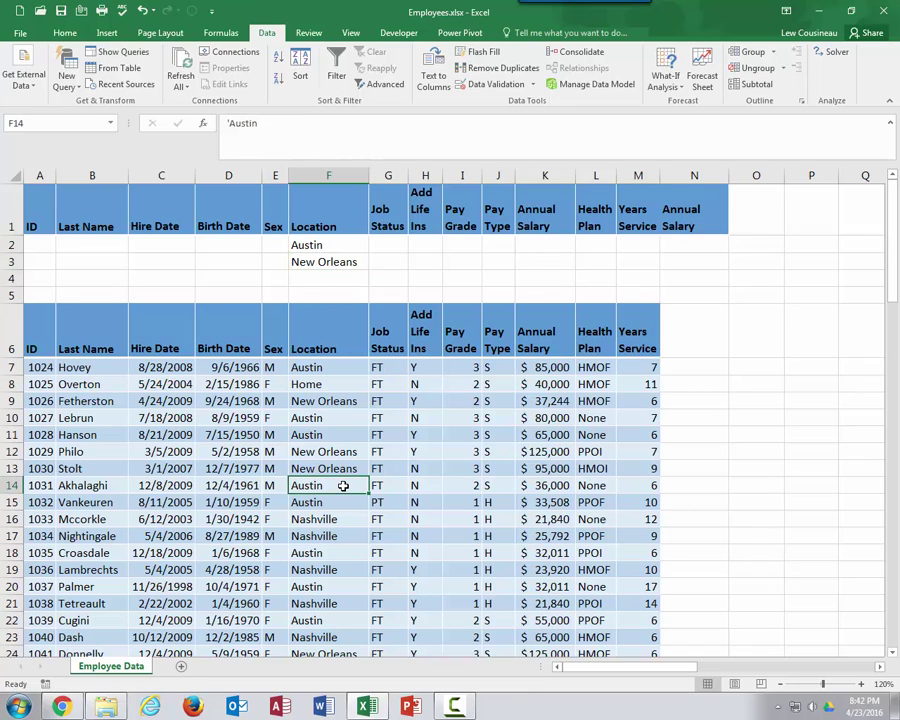
click(385, 85)
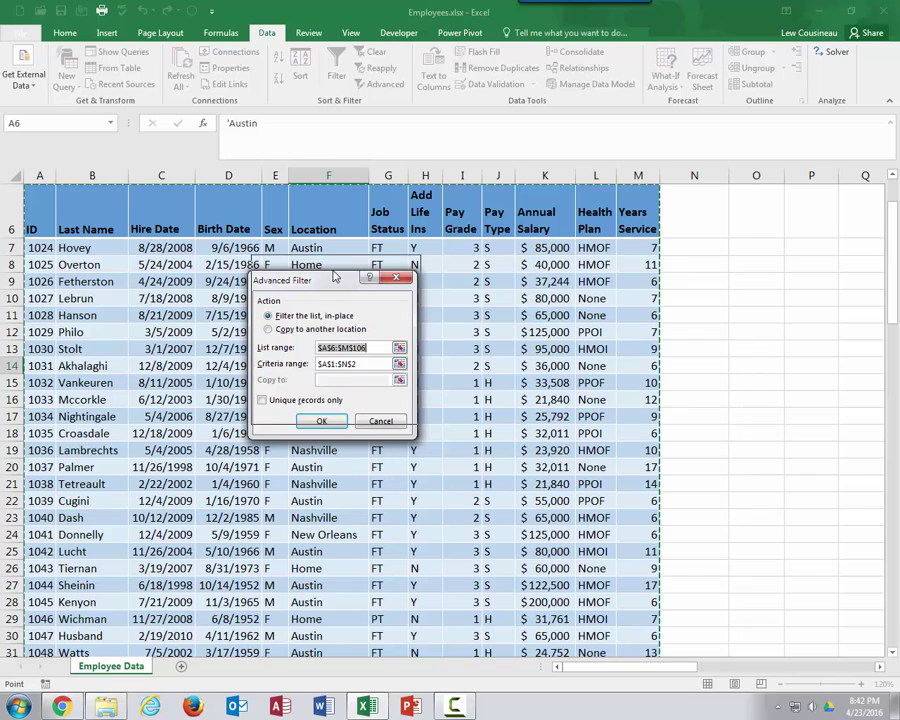
Step: Set the list range to $A$6:$M$106 and the criteria range to $A$1:$N$3
drag(335, 277, 338, 262)
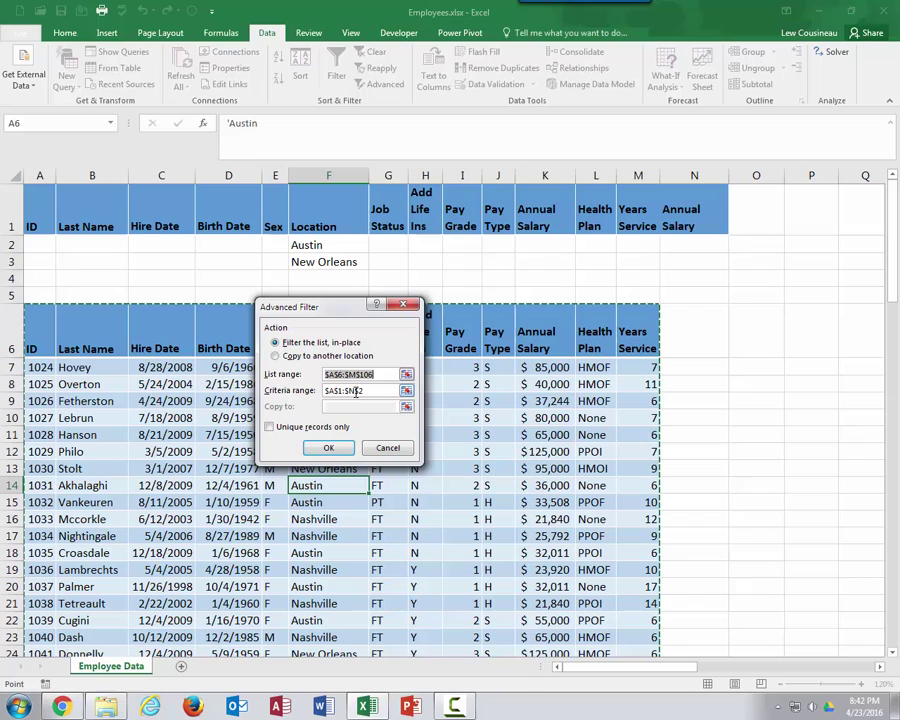
drag(36, 227, 636, 261)
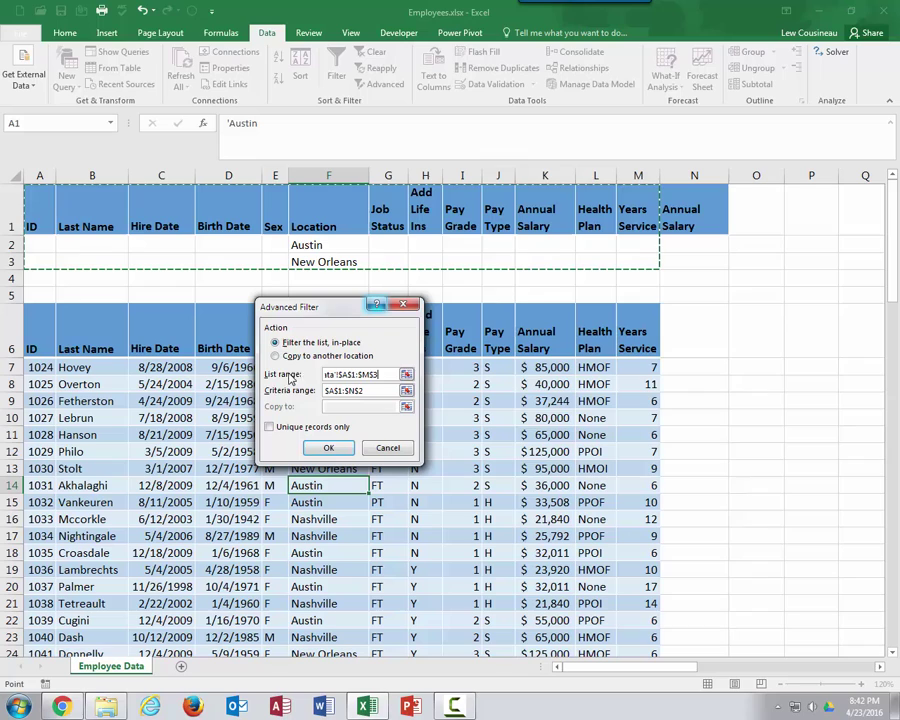
drag(387, 376, 285, 374)
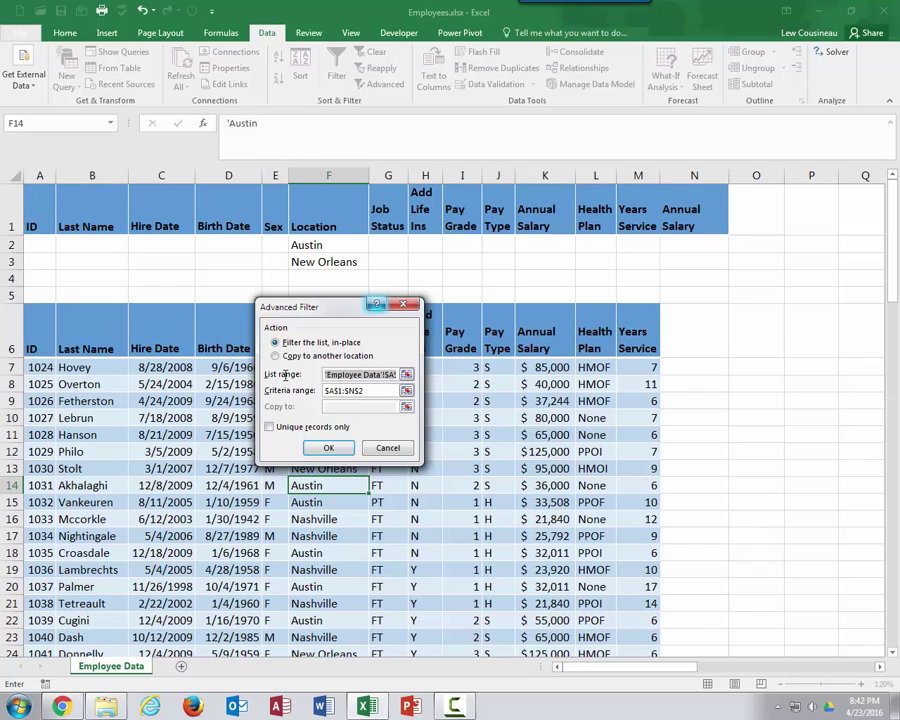
key(BackSpace)
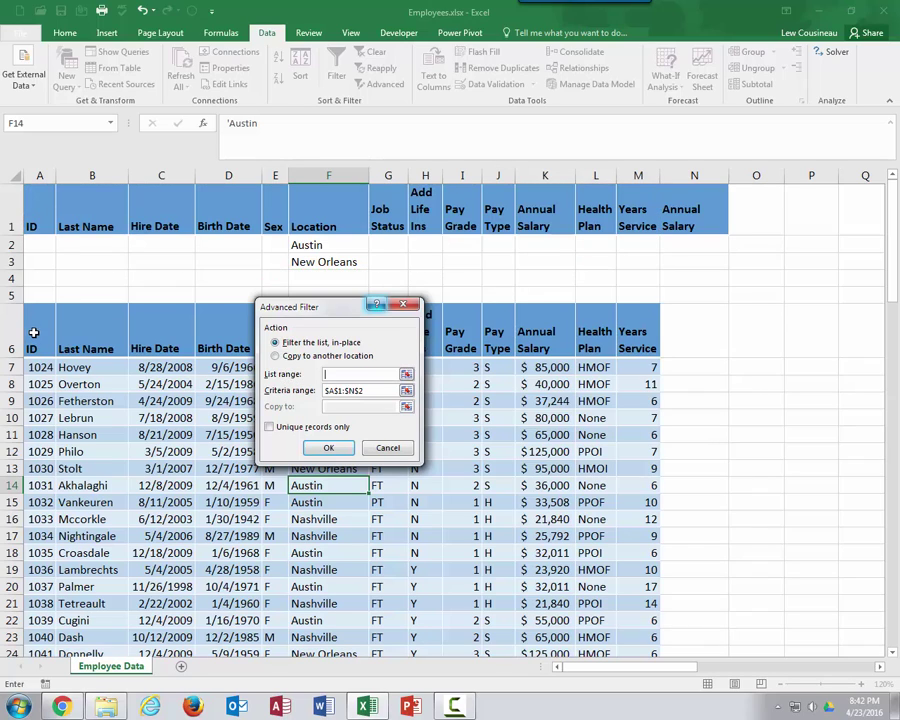
drag(33, 332, 622, 680)
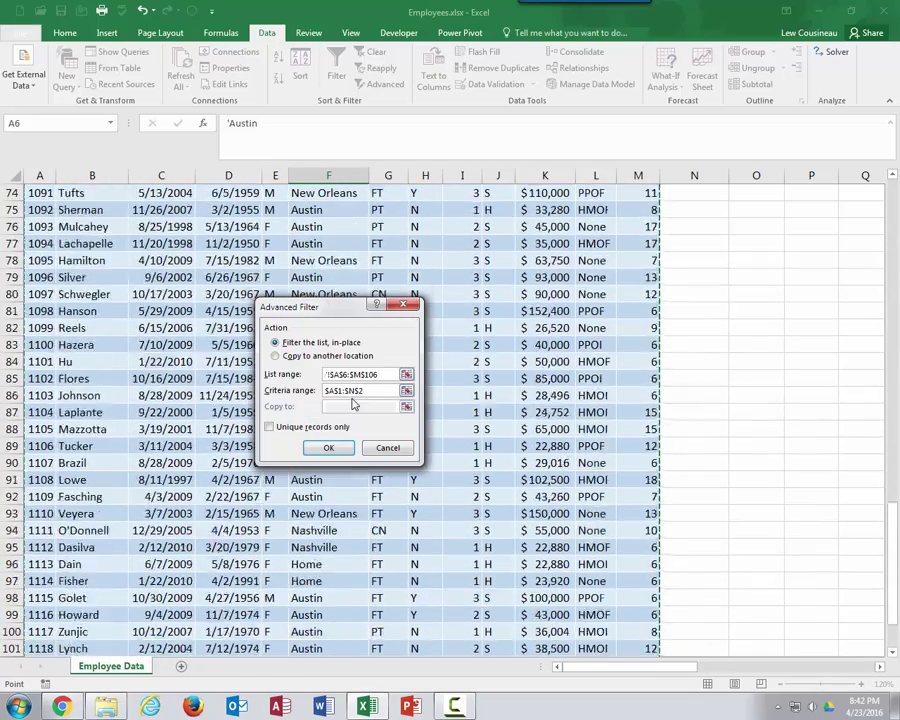
scroll(360, 398, up, 20)
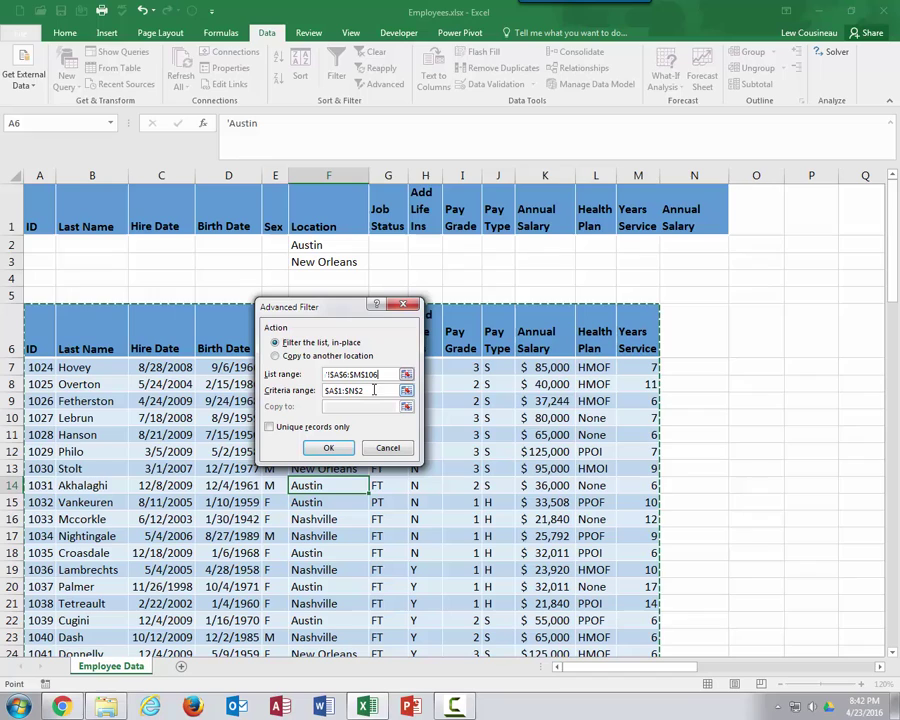
drag(60, 232, 681, 255)
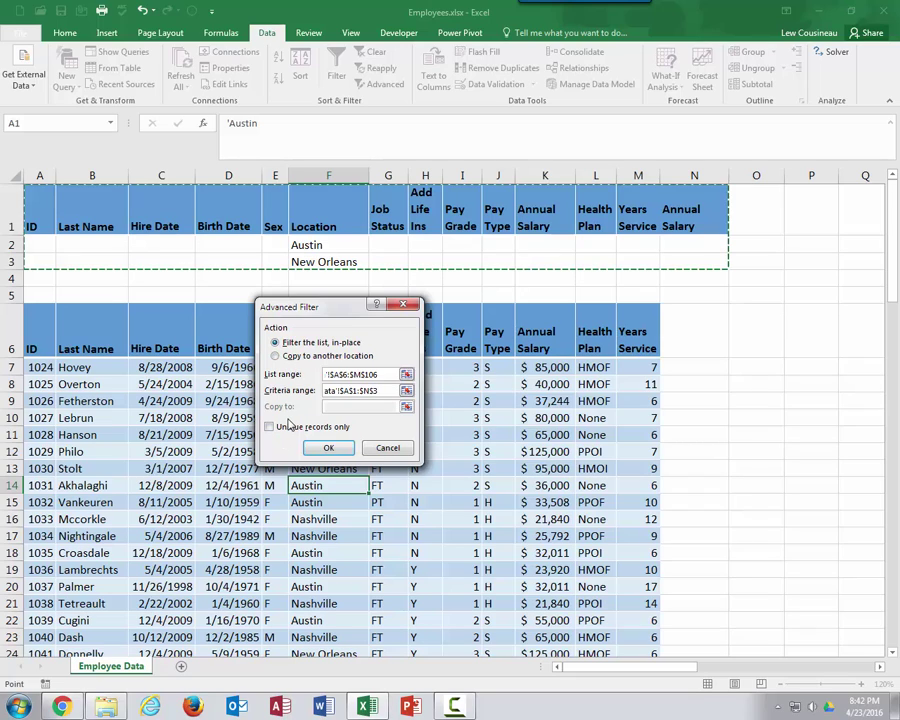
Step: Choose Copy to another location with cell S1 as the destination
click(276, 357)
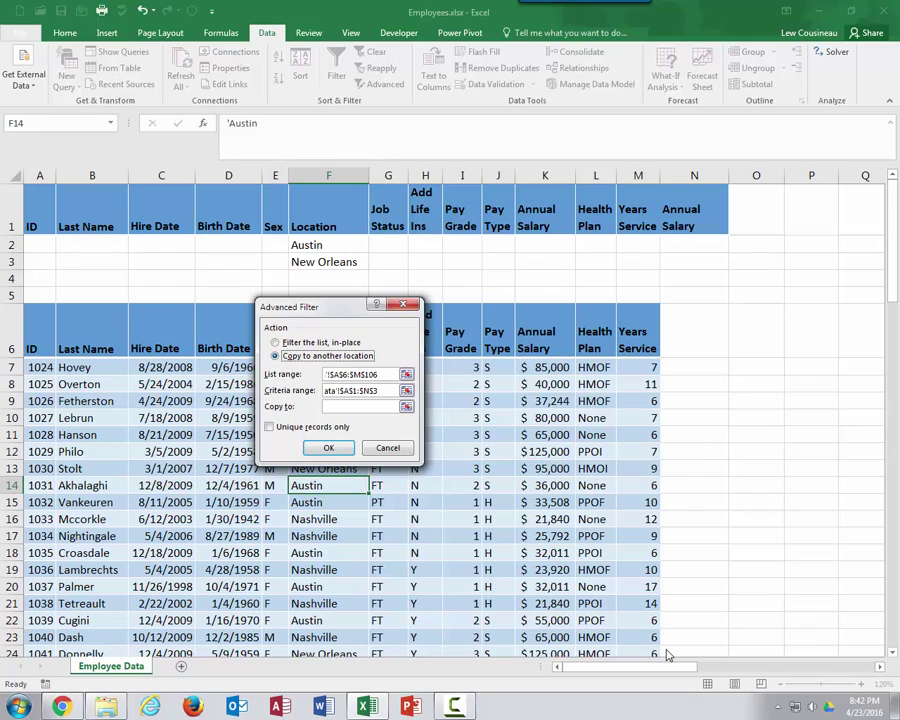
click(345, 407)
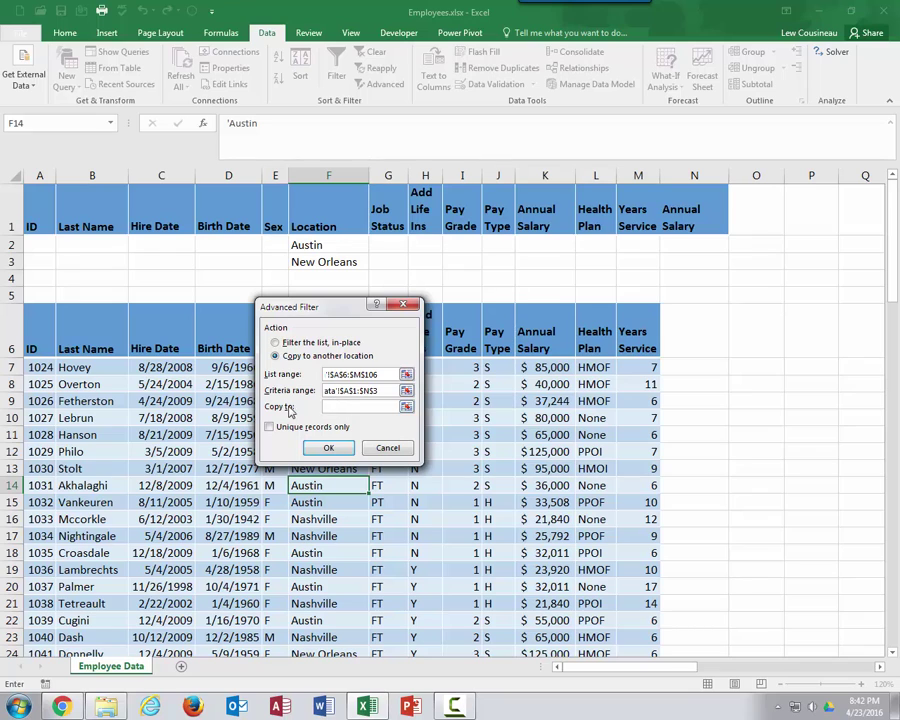
mouse_move(645, 670)
mouse_down()
mouse_move(698, 662)
mouse_move(645, 668)
mouse_up()
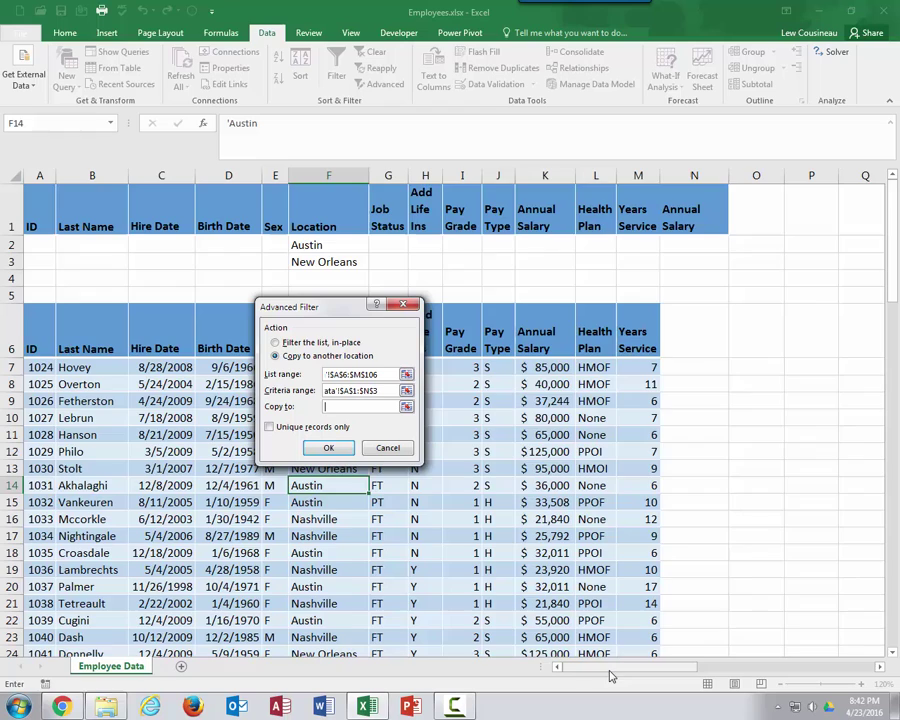
drag(605, 668, 694, 668)
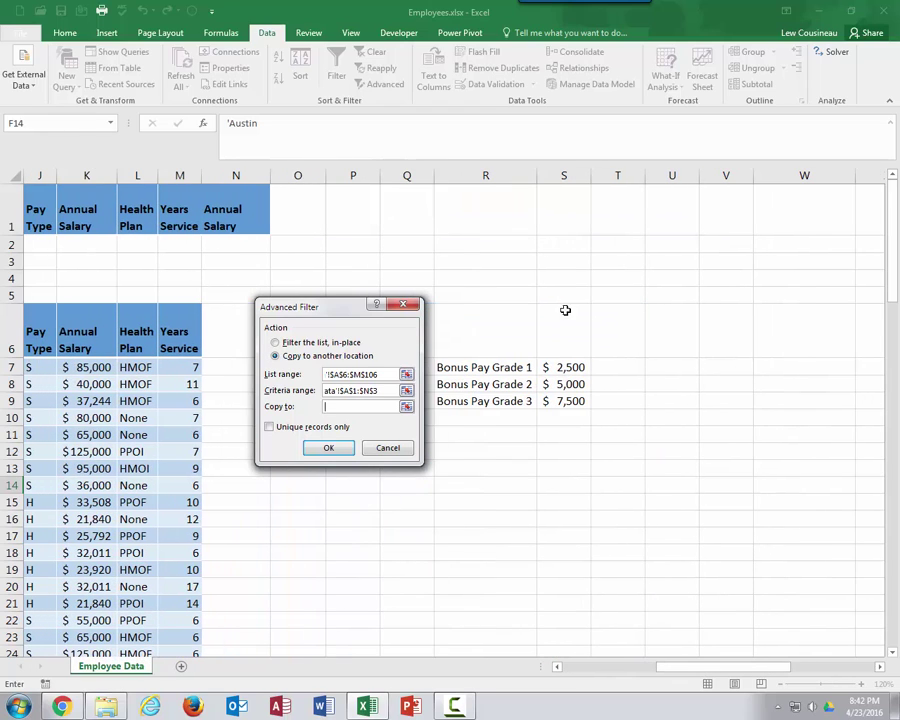
click(576, 215)
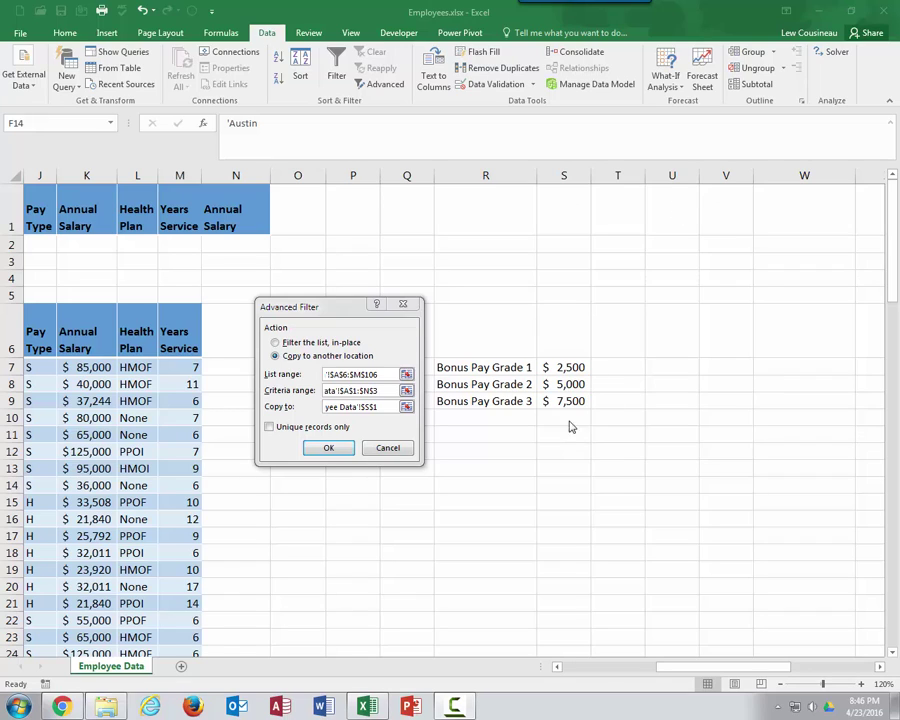
Step: Copy the Austin and New Orleans matches to S1 and AutoFit the Hire Date and Birth Date columns
click(330, 448)
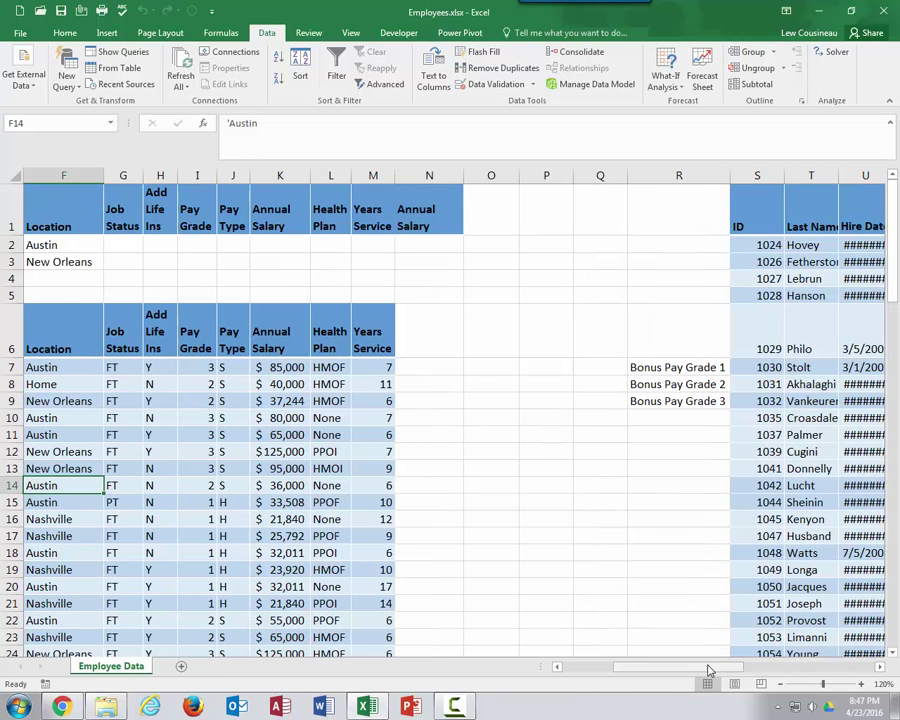
drag(707, 669, 783, 669)
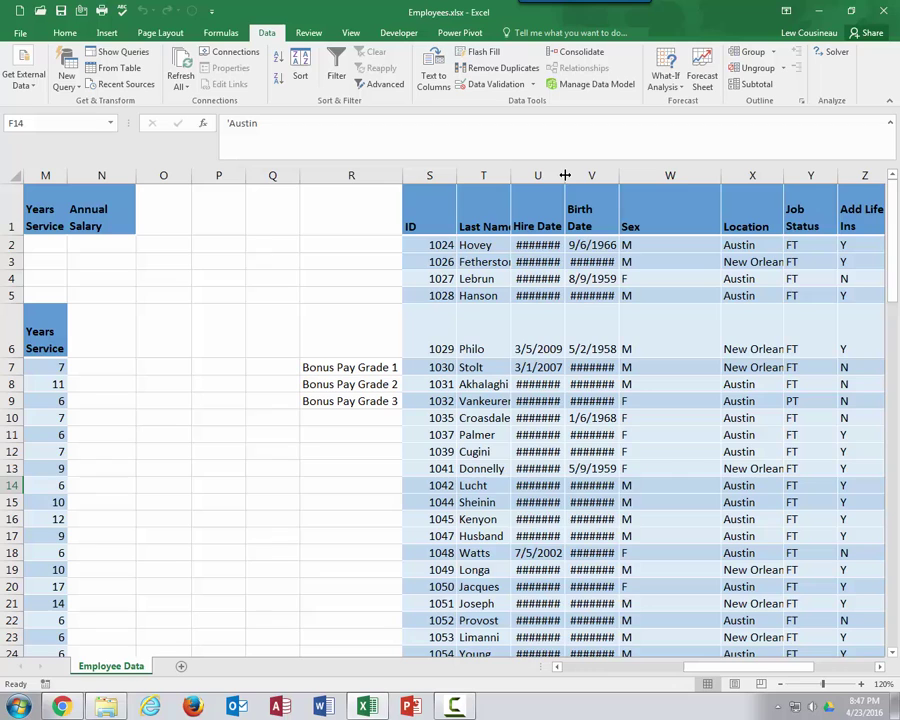
double_click(566, 175)
double_click(631, 175)
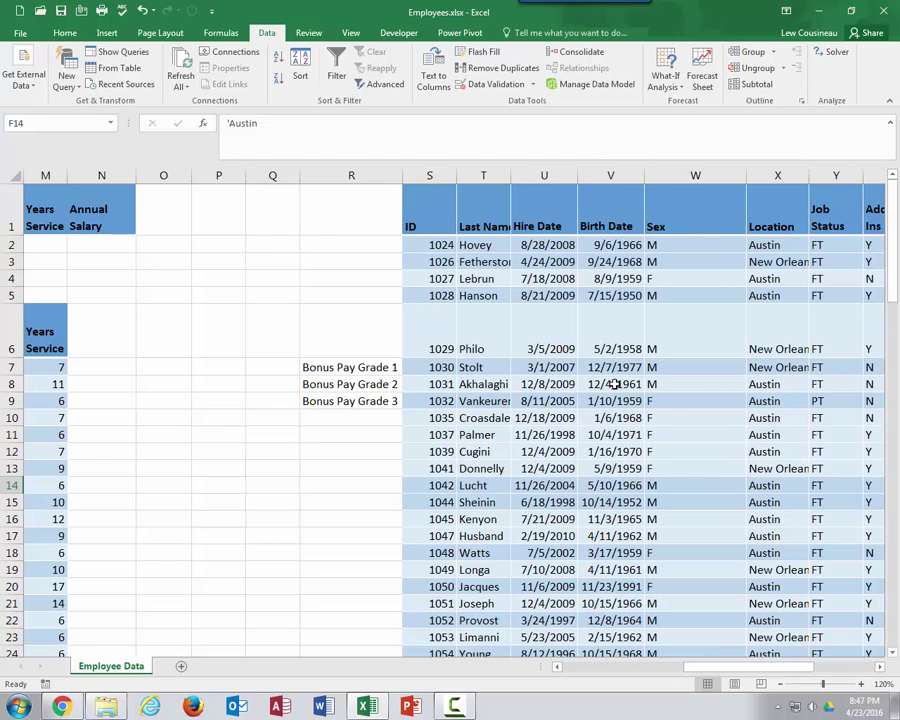
drag(733, 668, 598, 679)
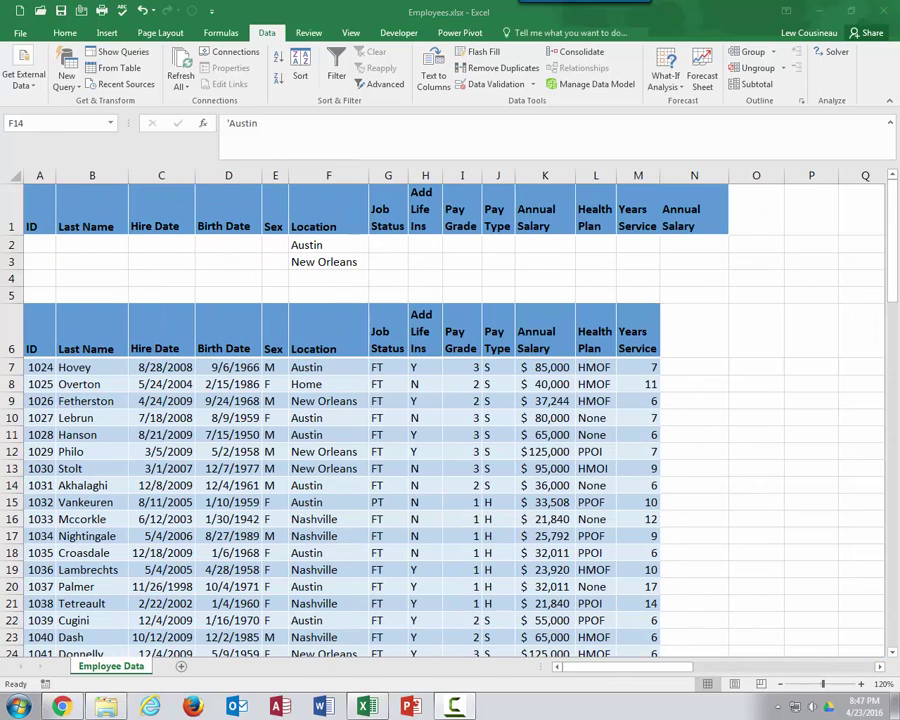
Step: Select columns S through AE and apply Clear All to remove the copied results
drag(310, 245, 310, 263)
drag(606, 668, 760, 673)
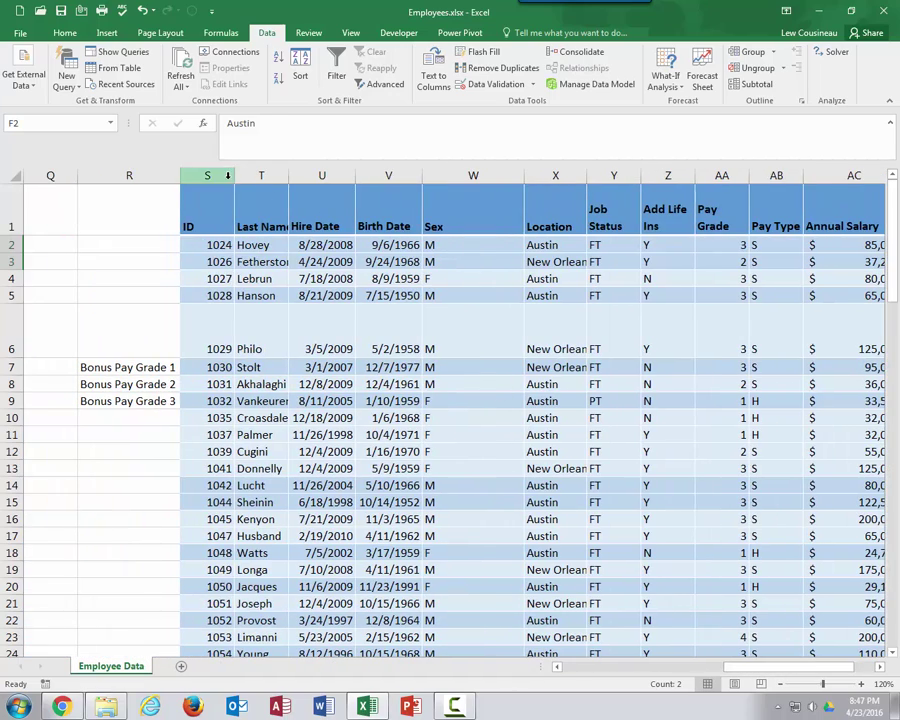
drag(195, 175, 852, 198)
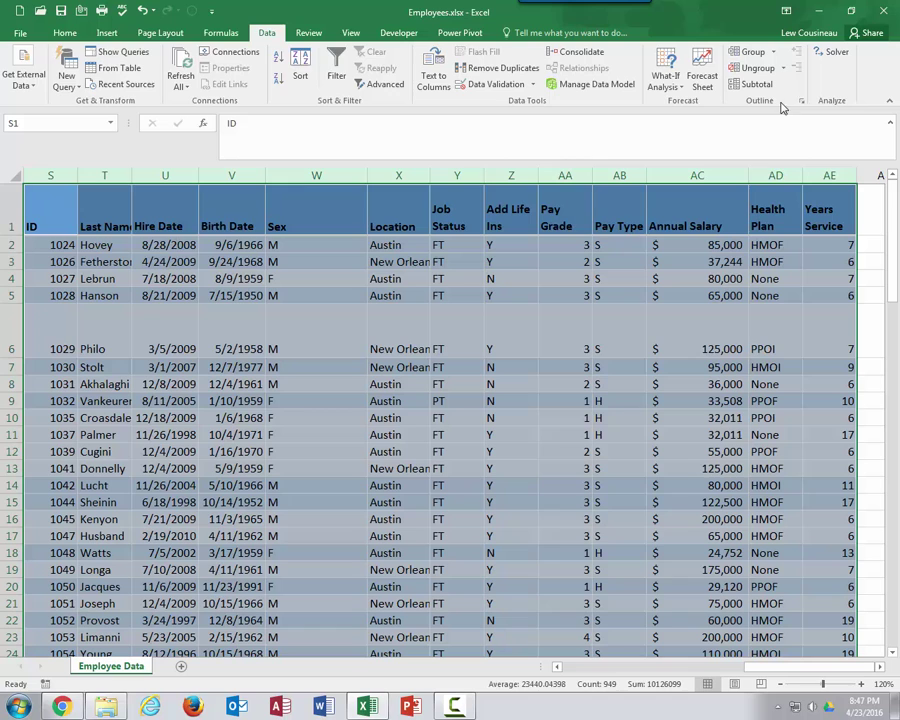
click(64, 33)
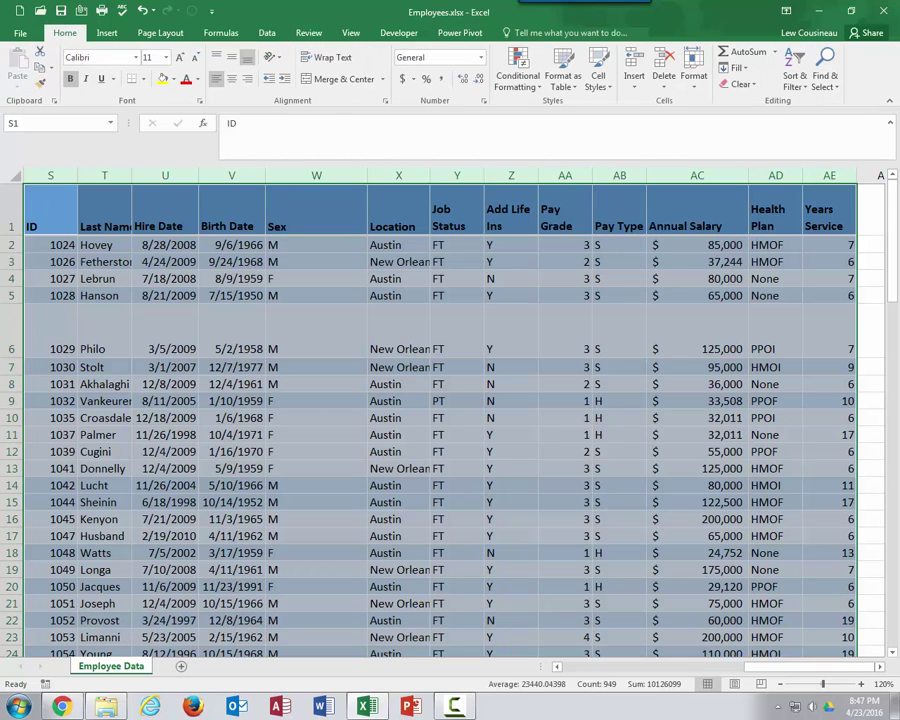
click(740, 84)
click(752, 101)
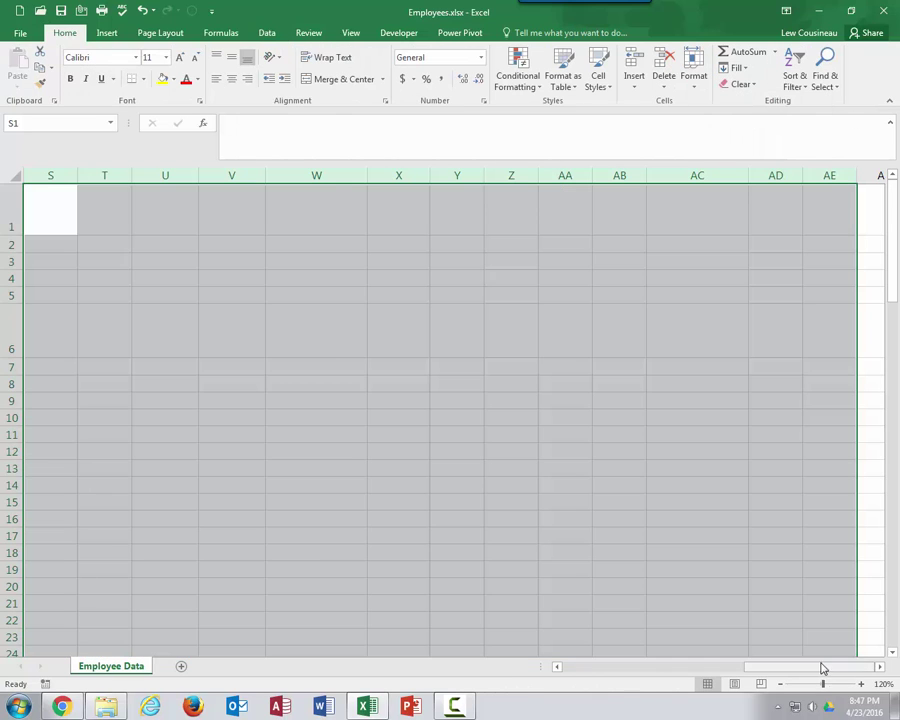
Step: Enter >10 under Years Service in M2 for the Austin row
drag(820, 662, 680, 662)
click(296, 537)
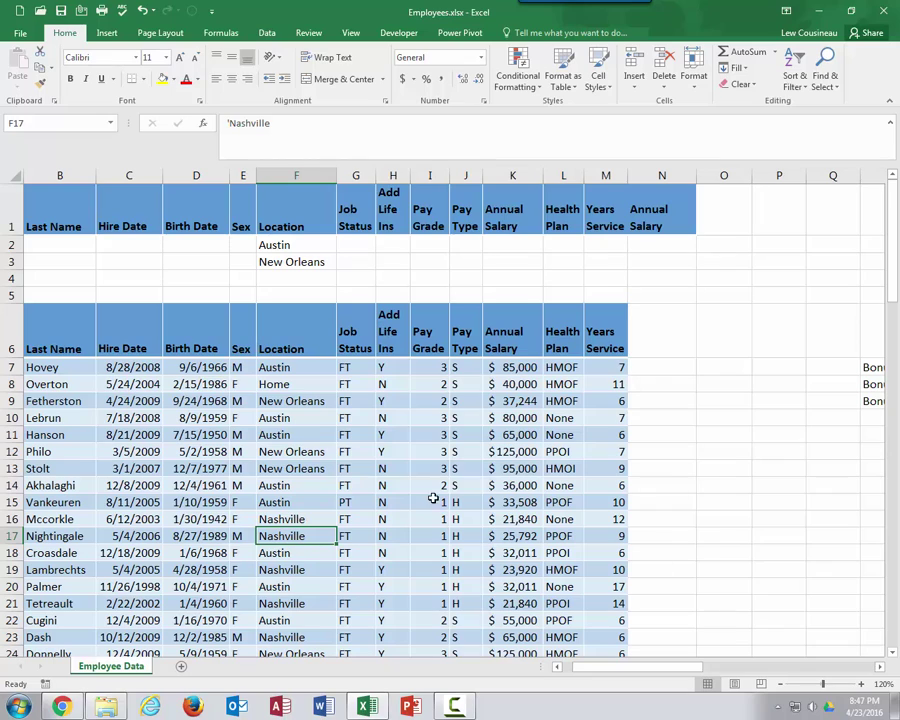
drag(299, 244, 298, 261)
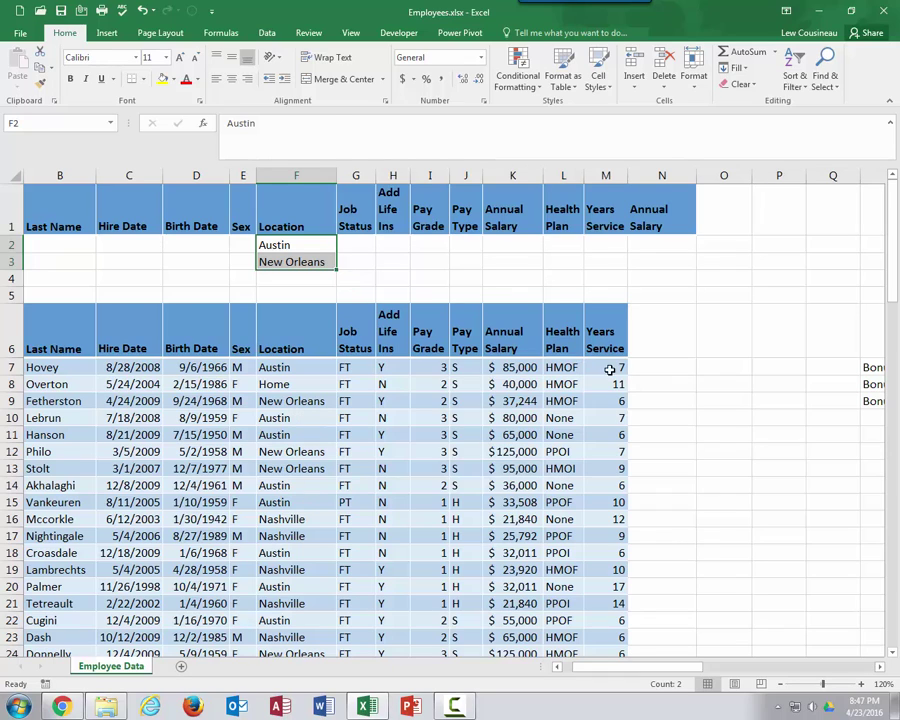
click(608, 368)
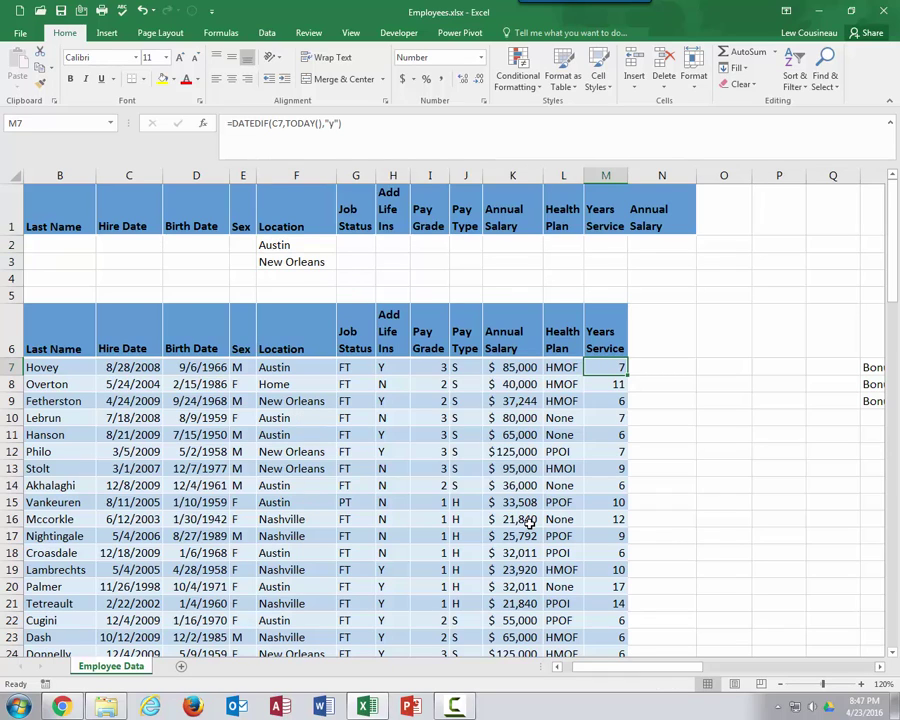
click(291, 247)
click(291, 261)
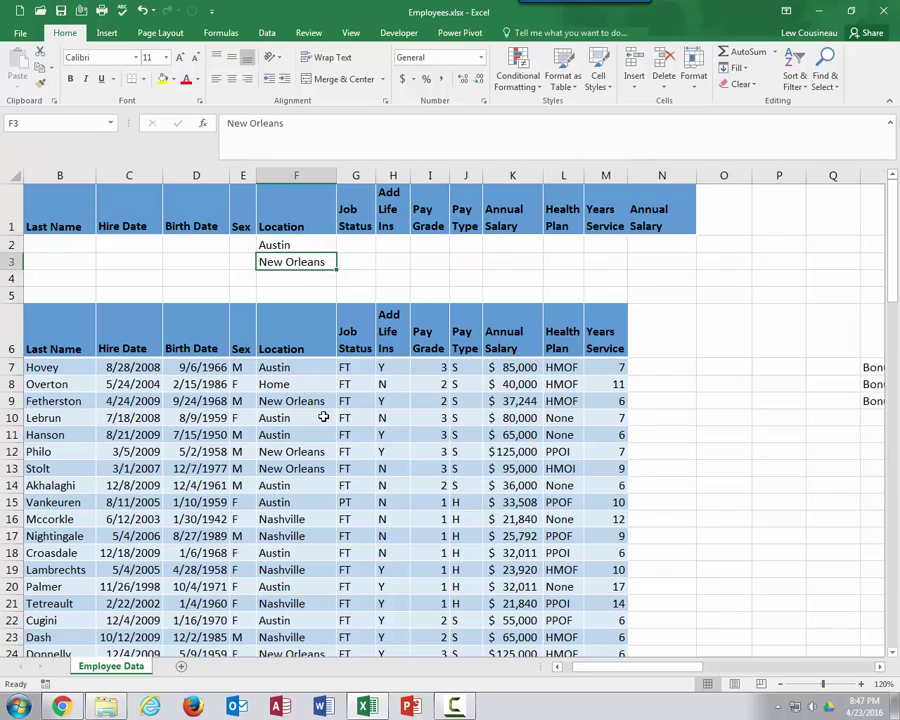
click(606, 244)
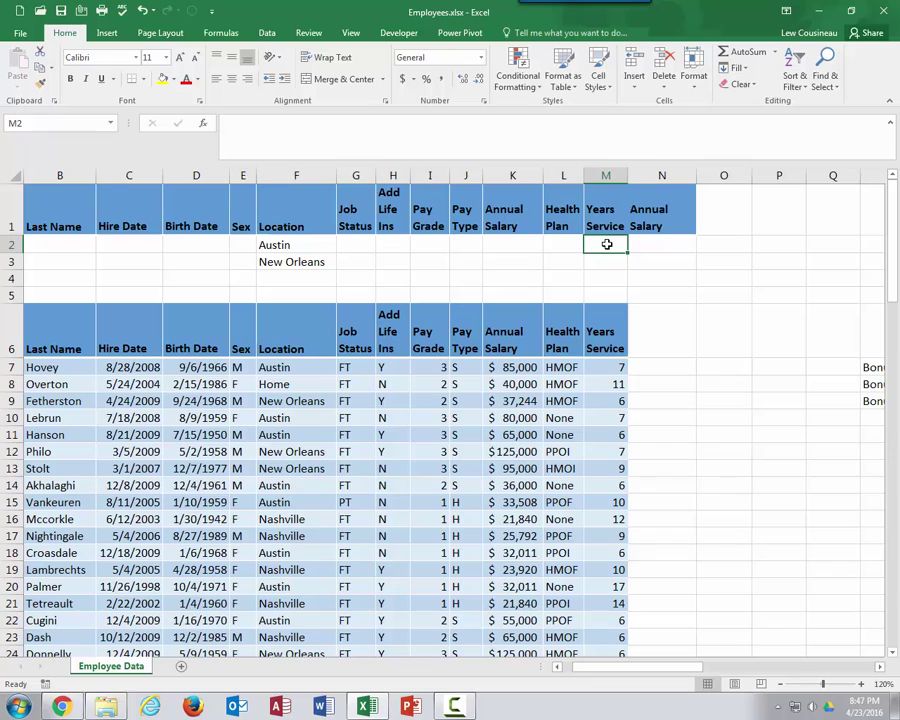
text(>10)
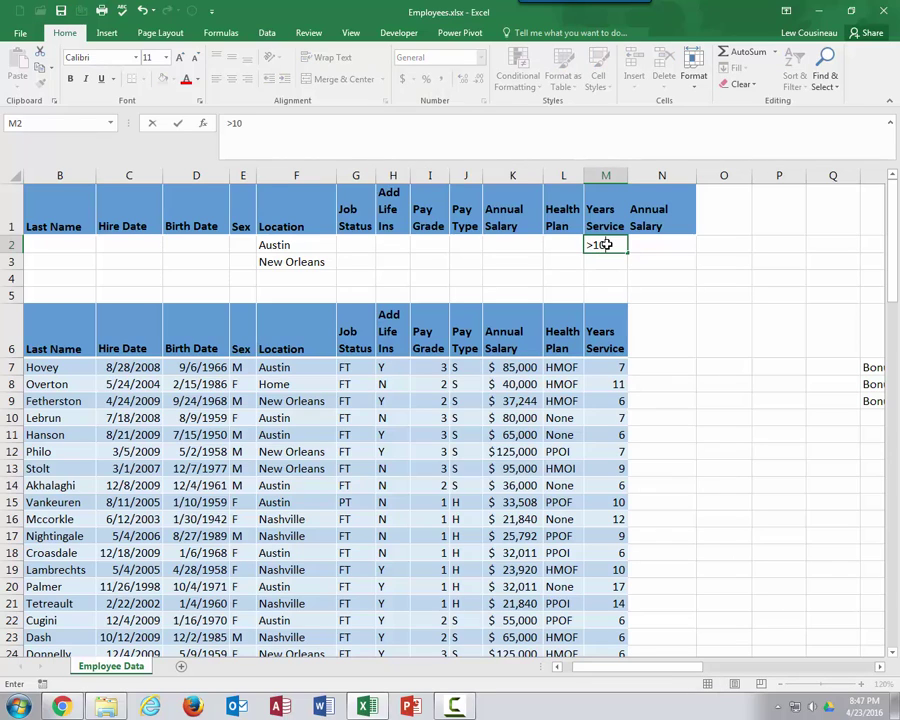
click(525, 384)
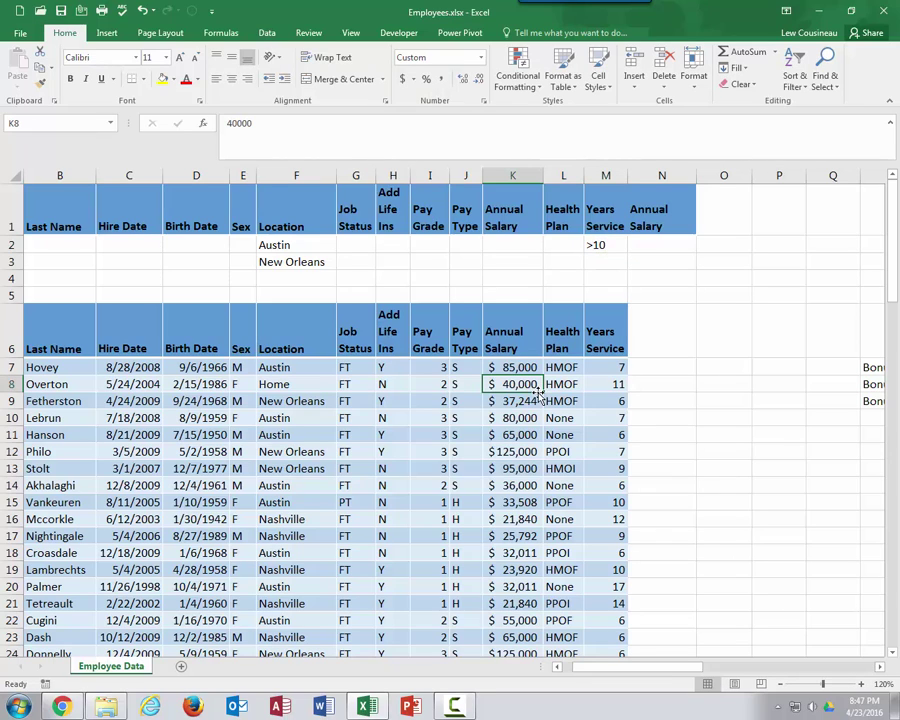
Step: Add >10 in M3 for the New Orleans row and check both criteria rows
drag(265, 245, 593, 244)
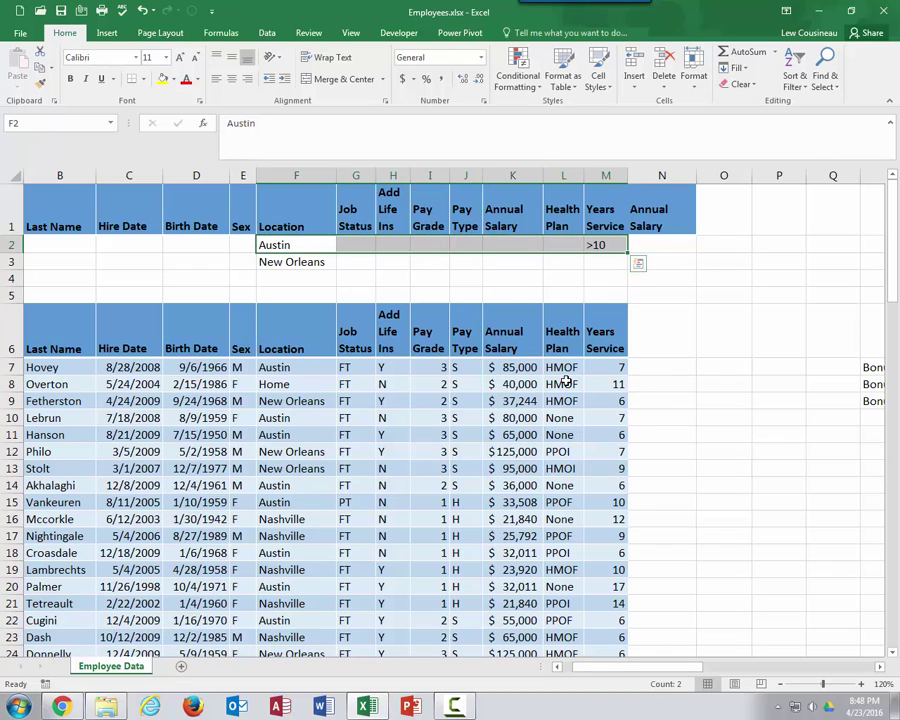
click(316, 262)
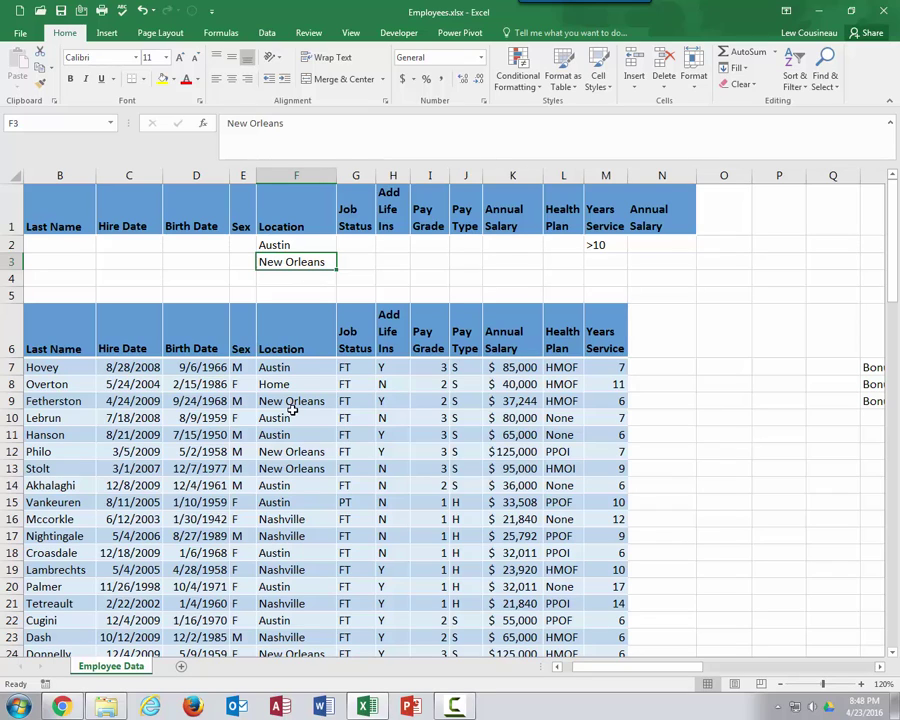
click(615, 262)
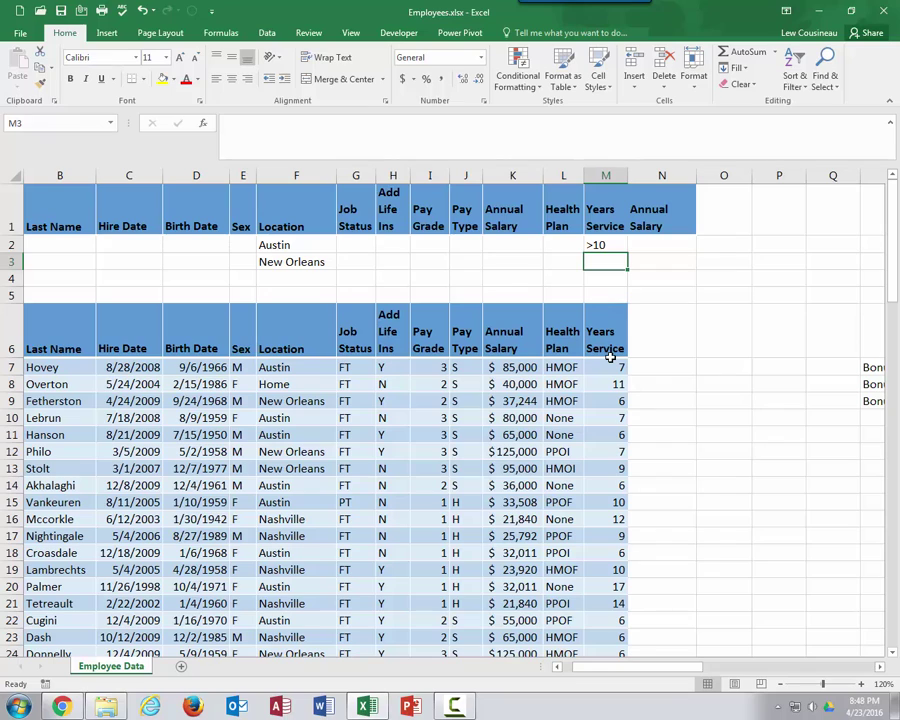
text(>10)
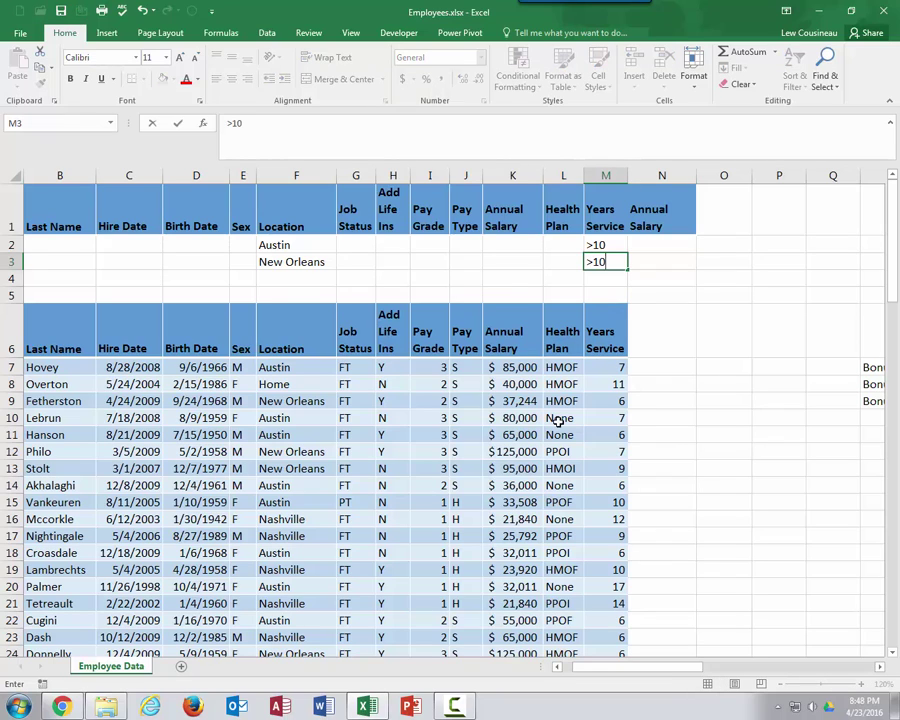
click(558, 421)
drag(601, 244, 598, 262)
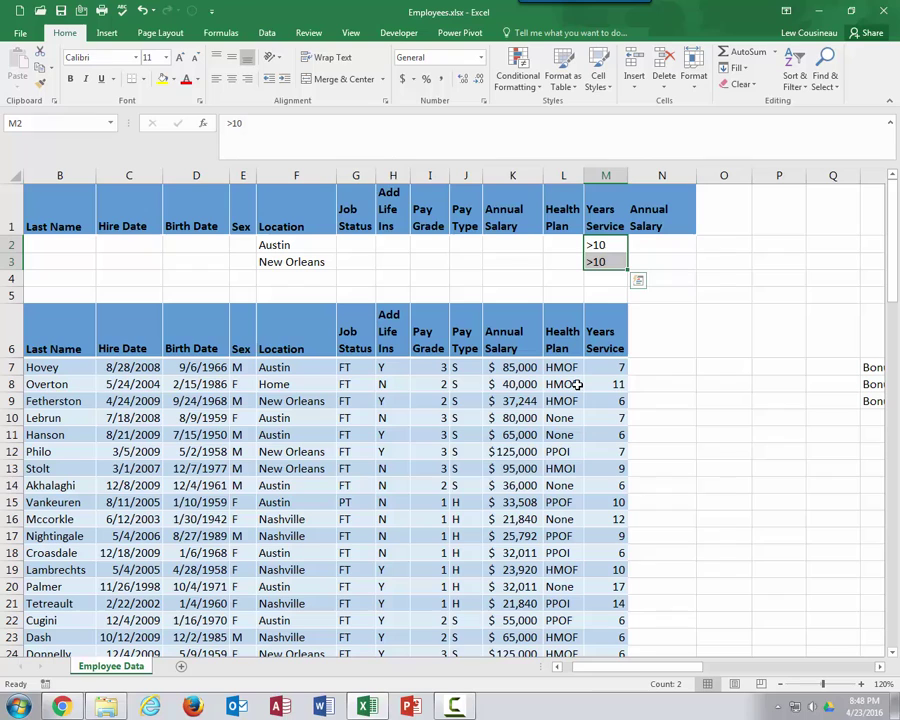
click(547, 437)
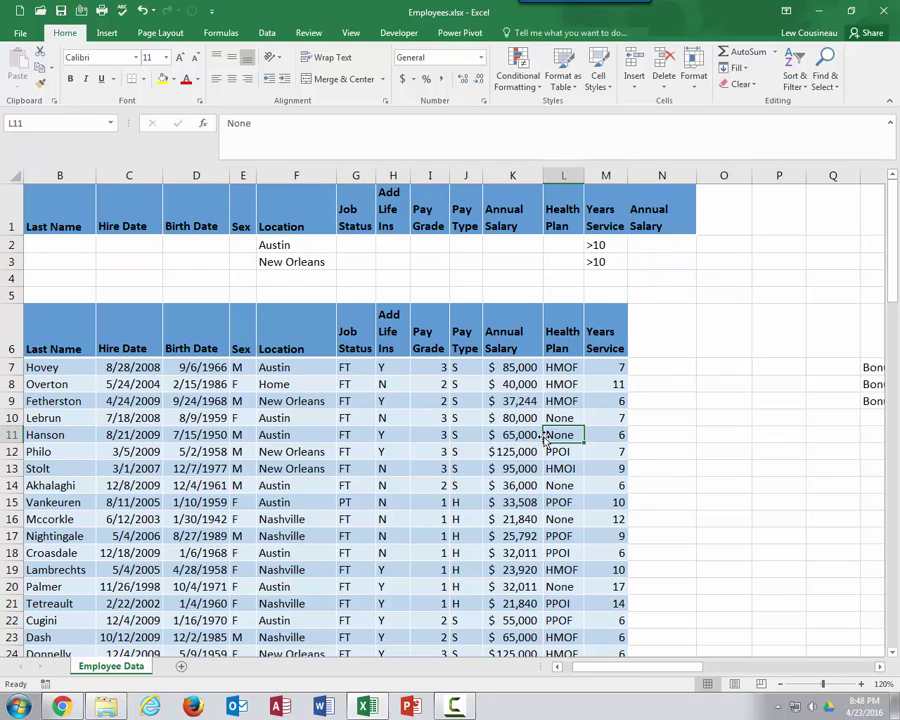
scroll(615, 675, left, 1)
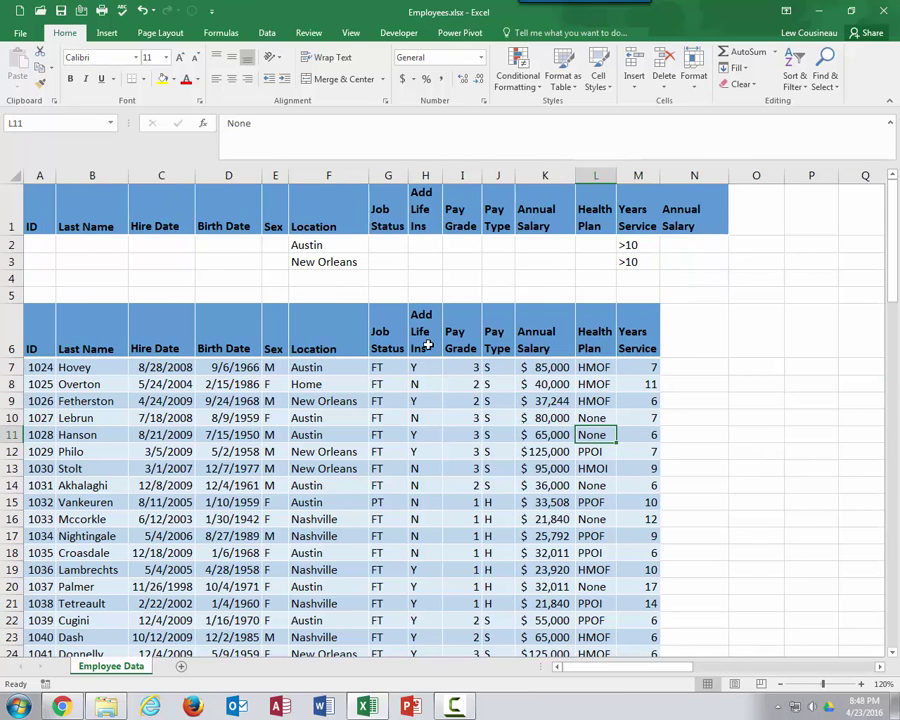
drag(330, 255, 332, 262)
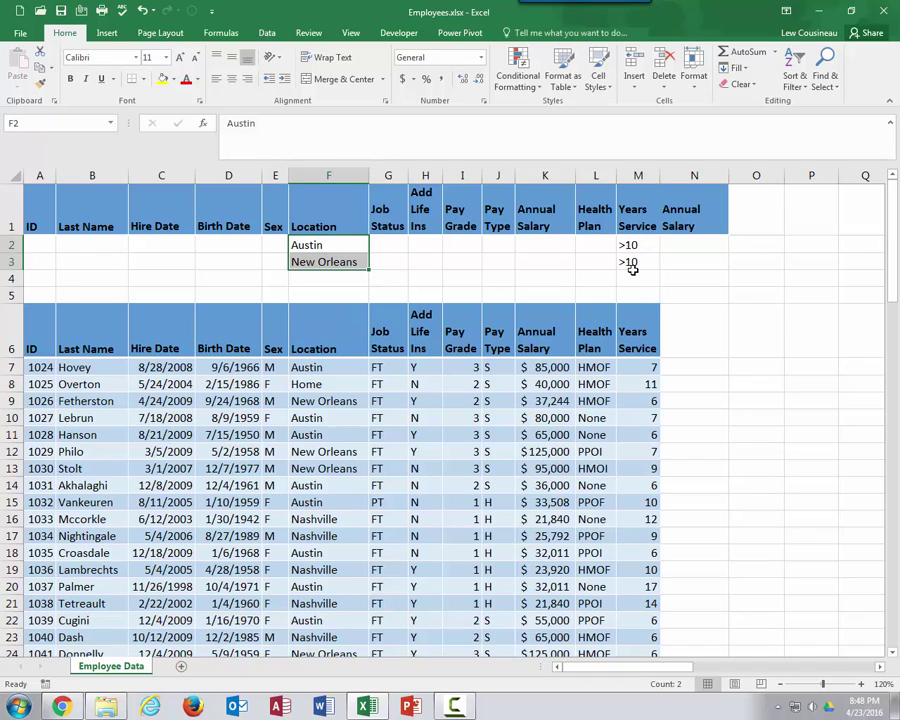
click(501, 472)
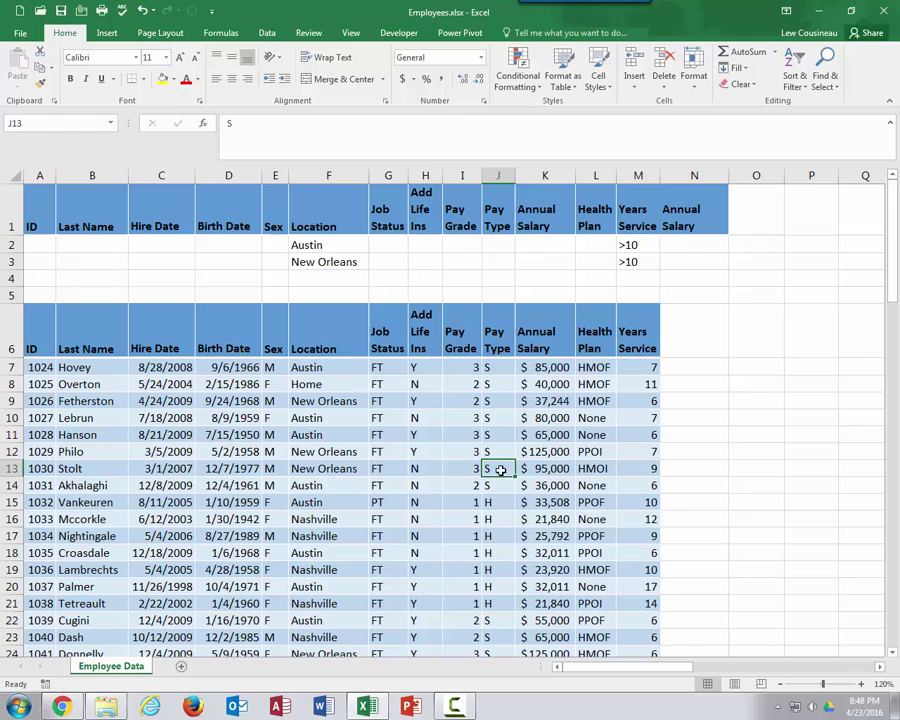
Step: Run the Advanced Filter in place using the Austin, New Orleans and >10 criteria
click(266, 33)
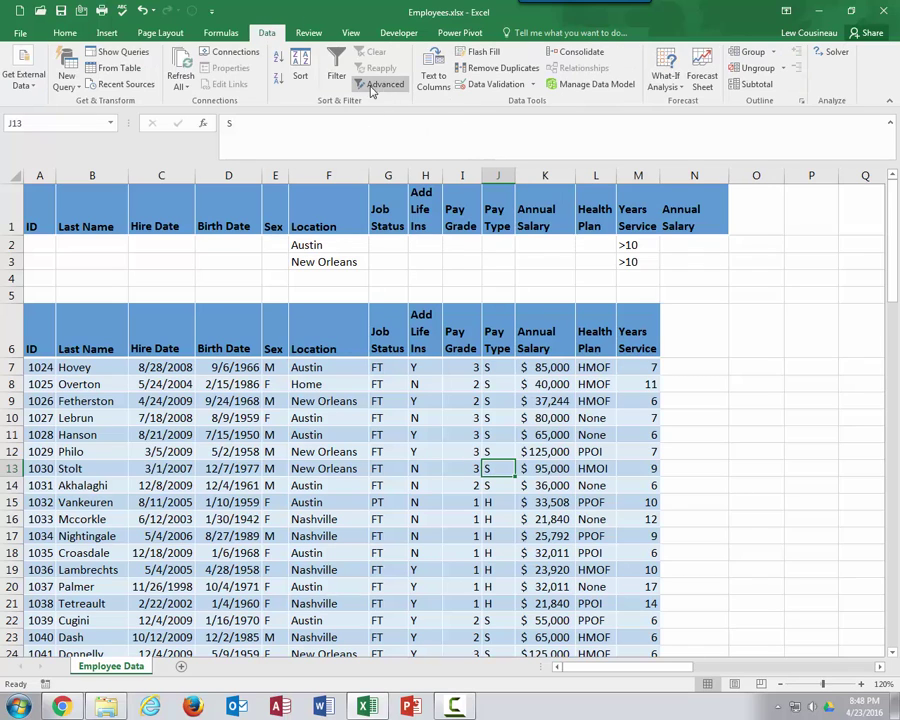
click(385, 84)
scroll(395, 388, up, 2)
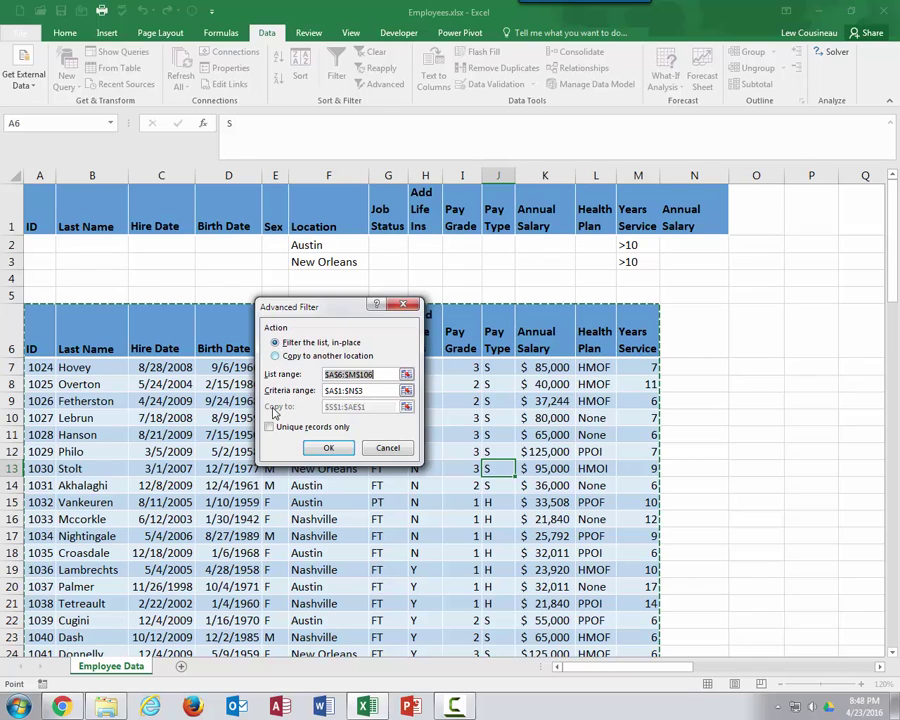
click(328, 447)
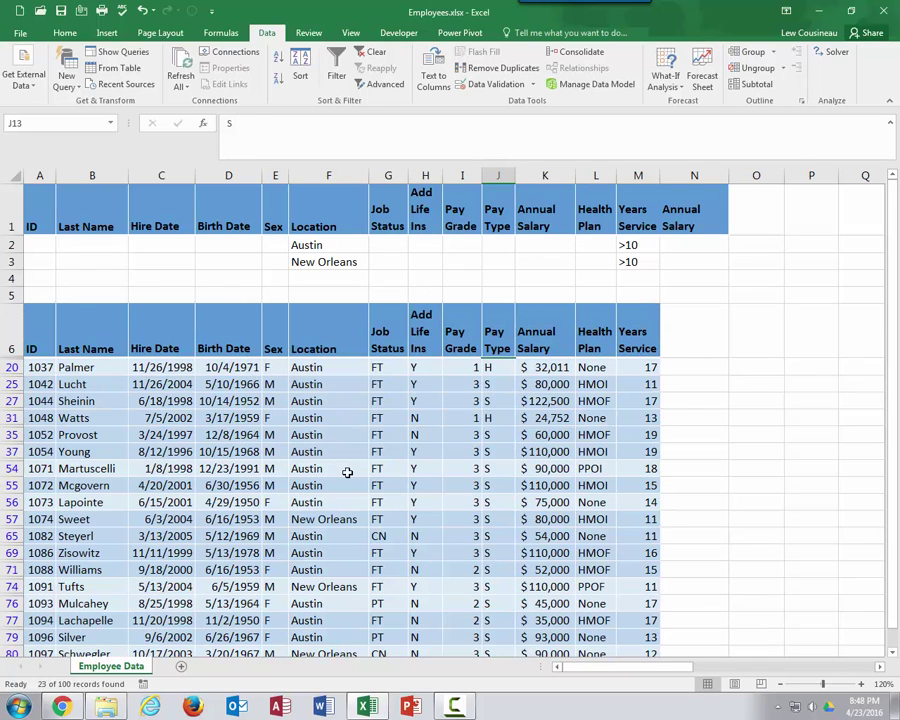
Step: Review the locations and years of service of the 23 filtered records
click(320, 451)
drag(320, 367, 524, 537)
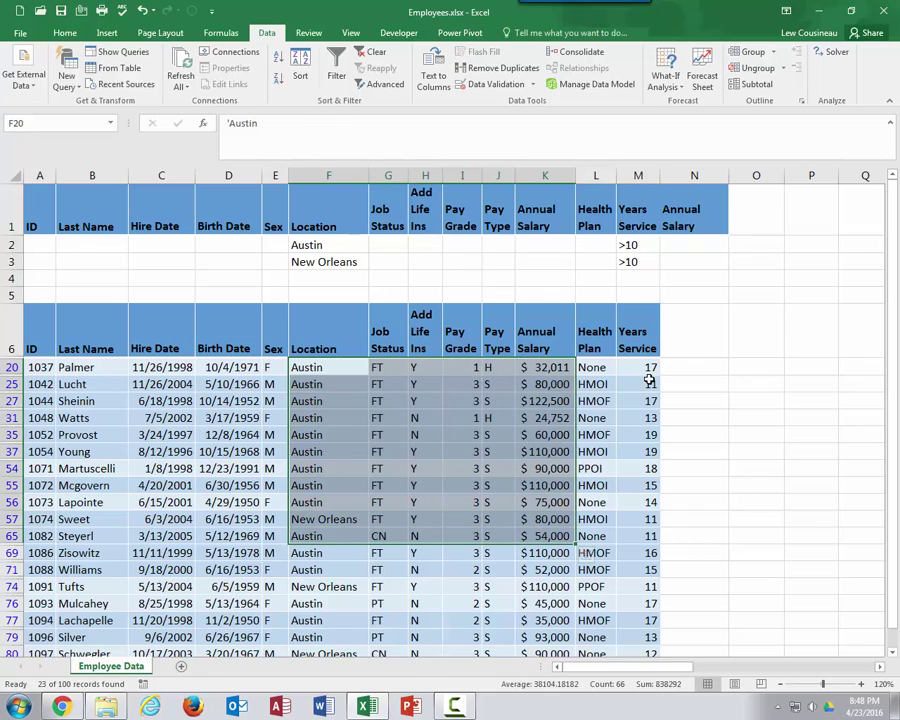
drag(648, 367, 660, 584)
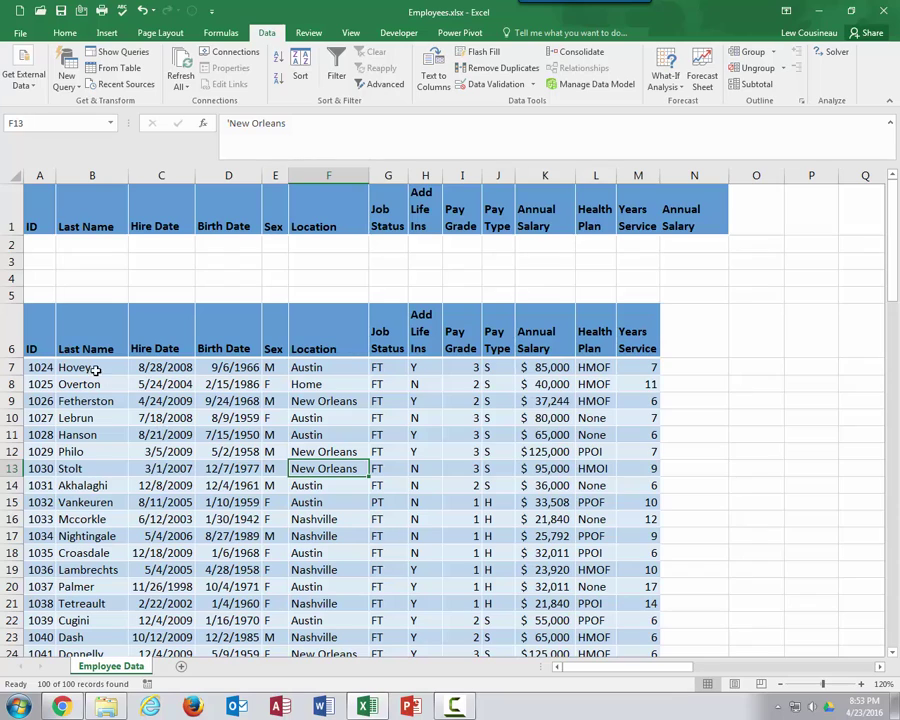
Step: Enter J as the Last Name criterion in B2, then return to the employee list
drag(88, 367, 101, 472)
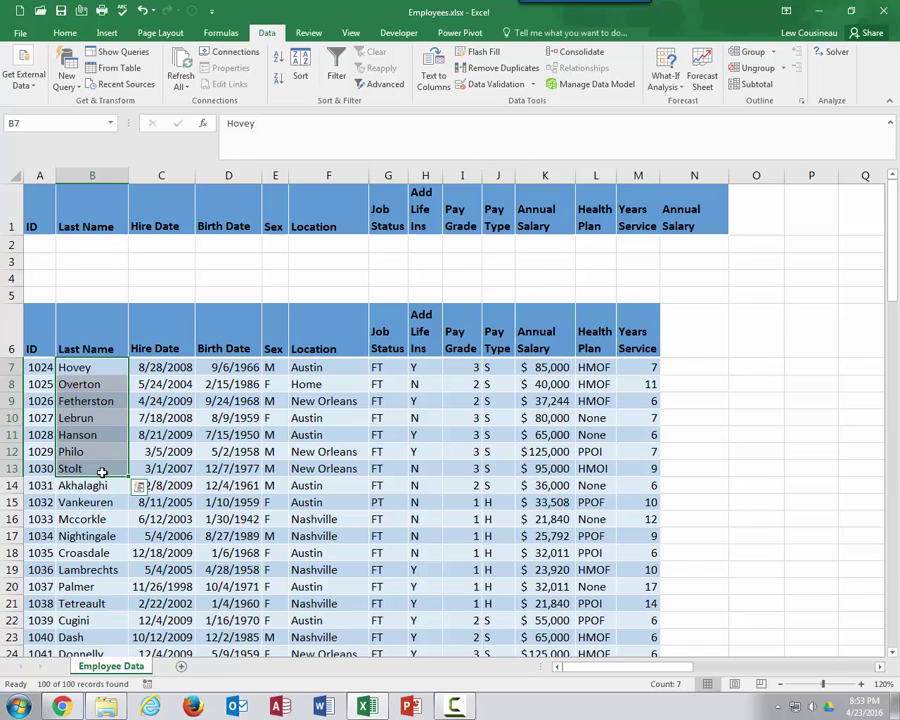
click(94, 243)
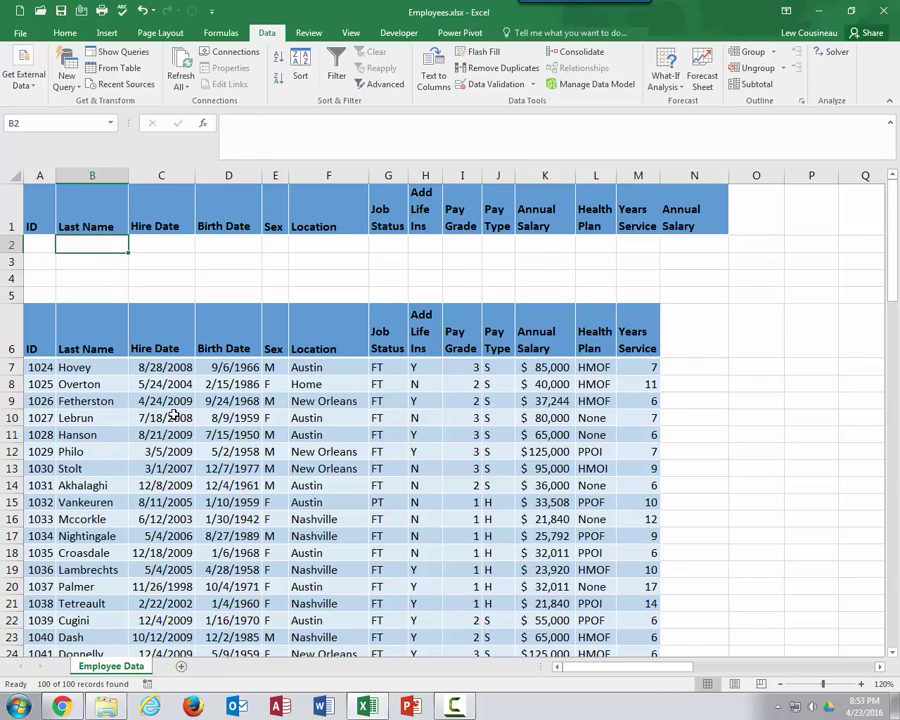
text(J)
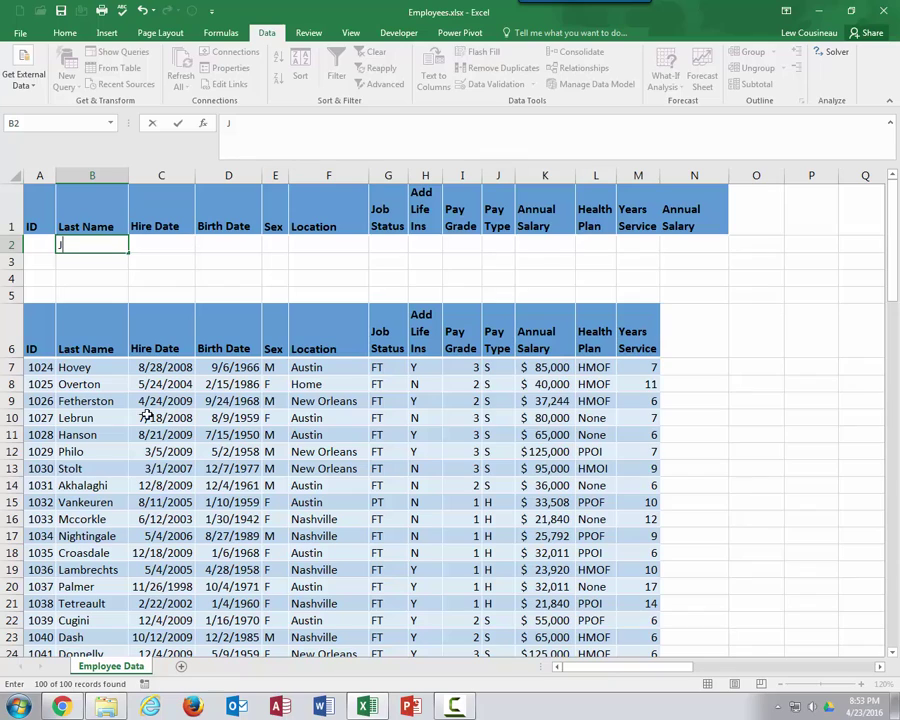
key(Return)
key(Up)
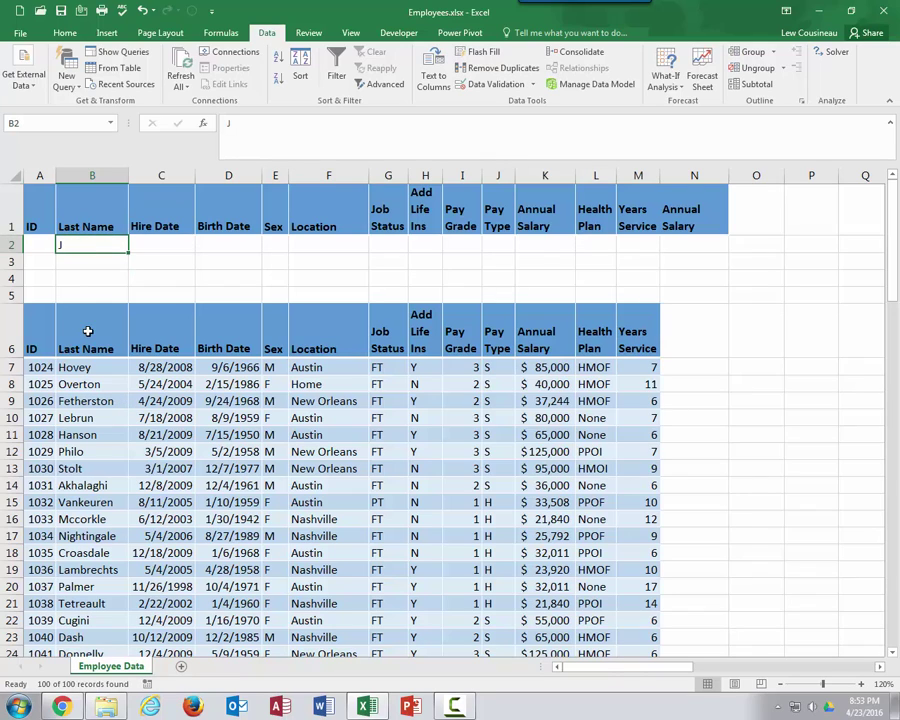
click(161, 451)
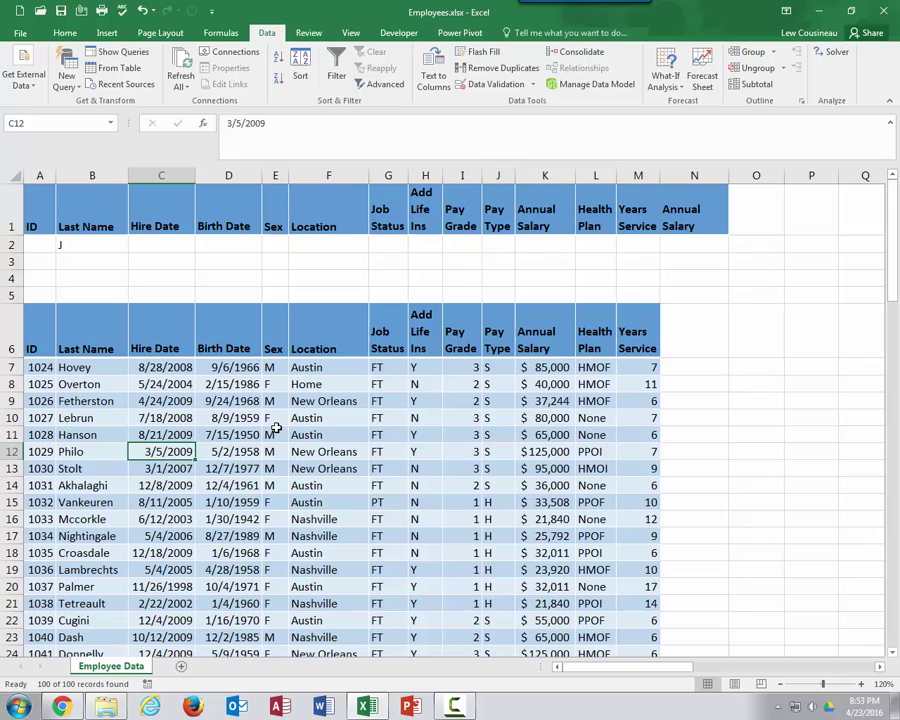
Step: Run the Advanced Filter with the existing criteria range and check the J criterion and empty row 3
click(385, 84)
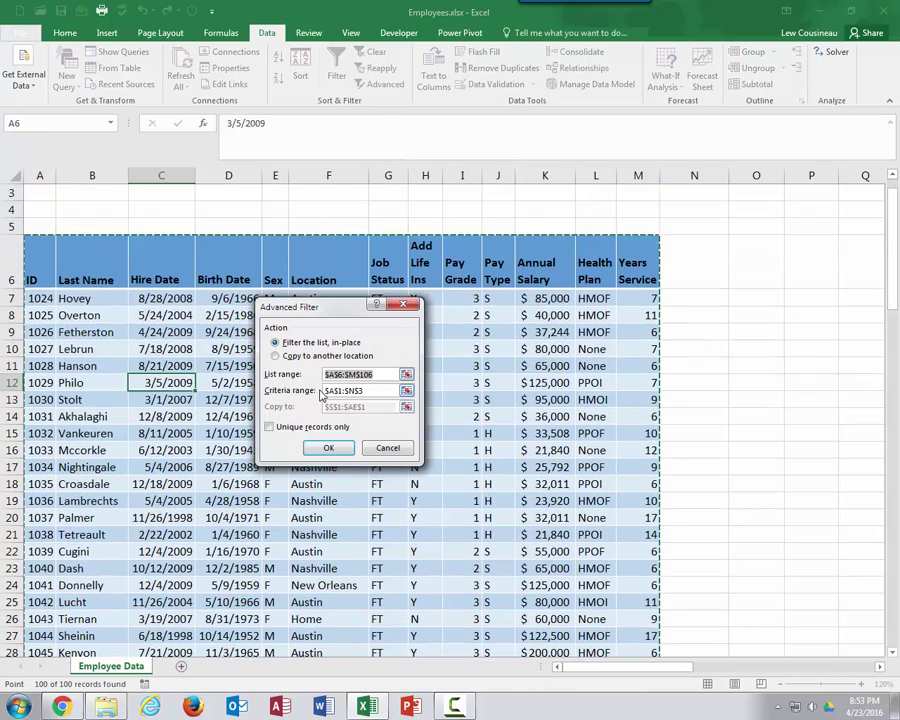
drag(335, 306, 335, 274)
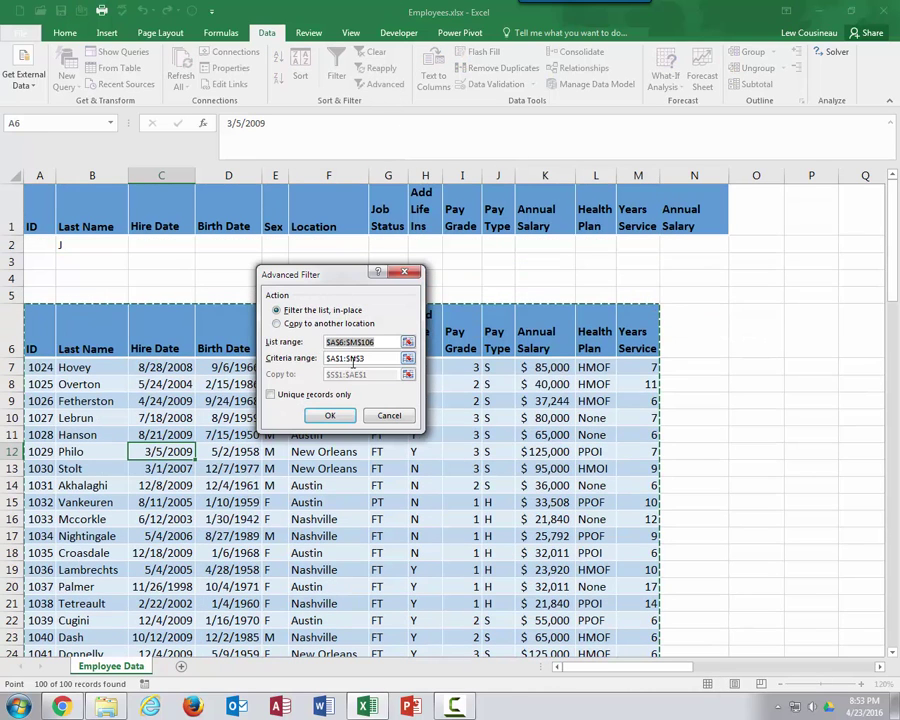
click(334, 360)
double_click(334, 360)
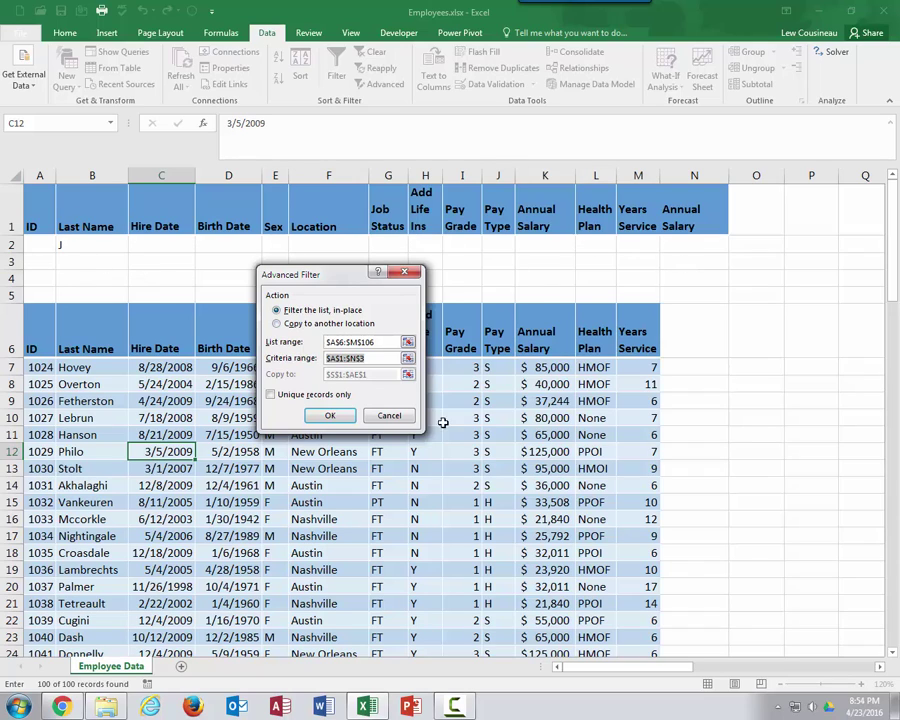
click(331, 416)
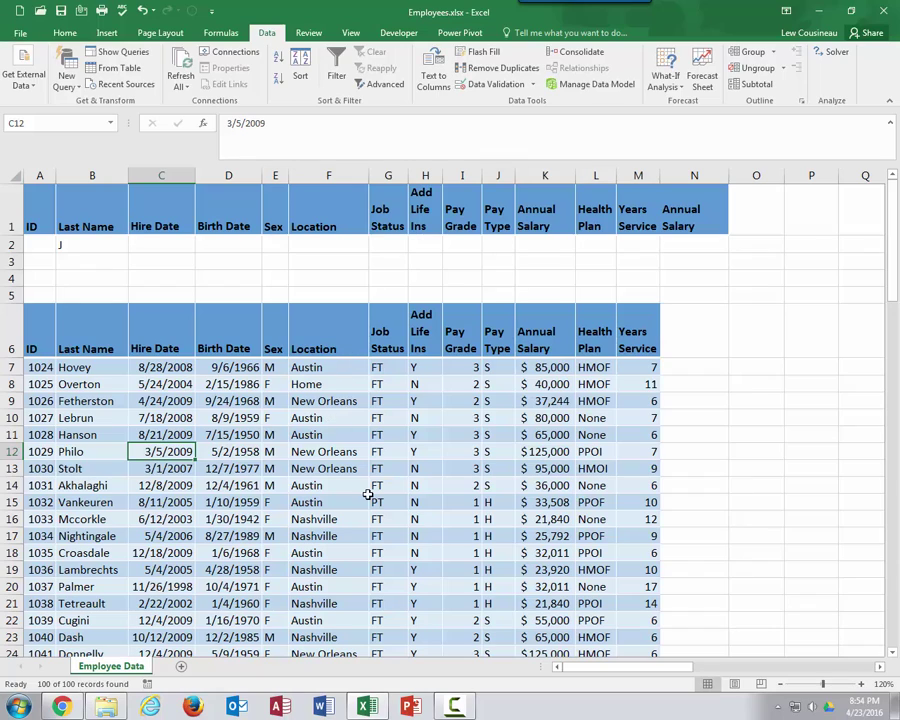
click(84, 245)
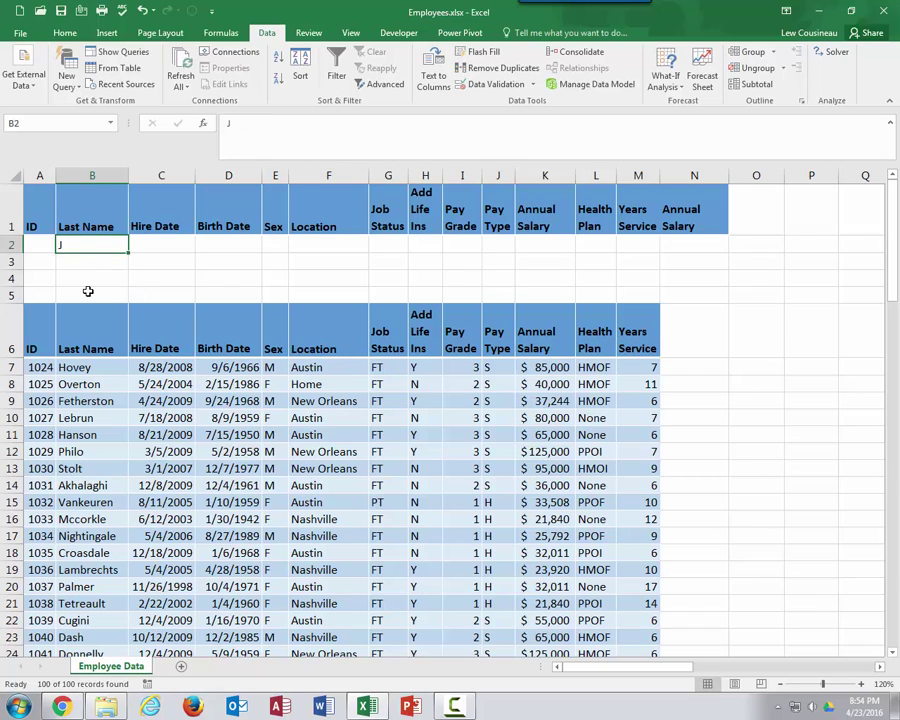
click(16, 261)
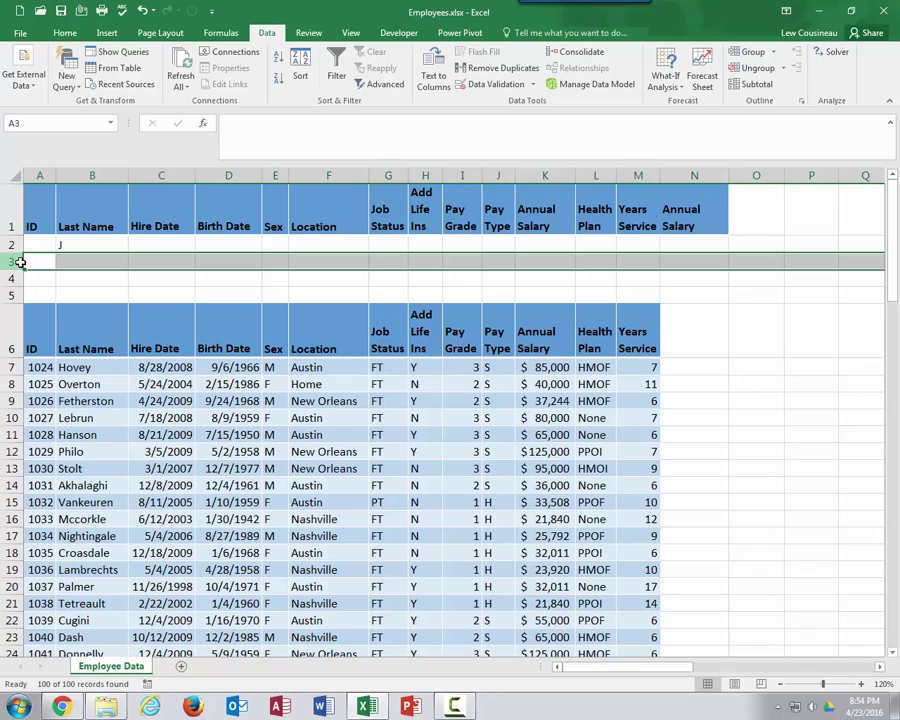
click(150, 451)
Step: Rerun the Advanced Filter with criteria range A1:M2, leaving Jacques, Joseph and Johnson
click(385, 84)
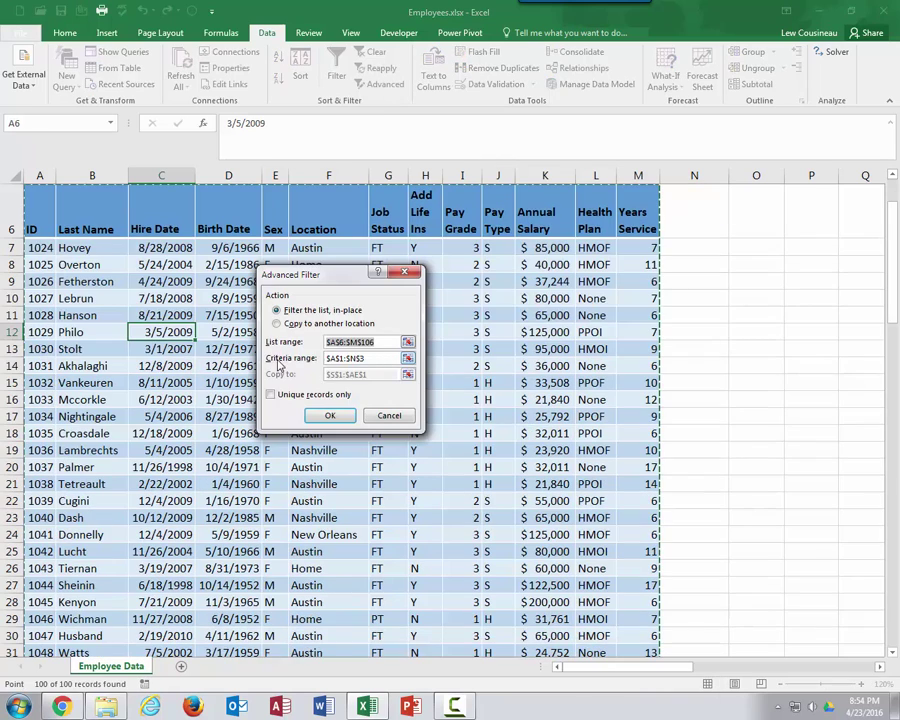
click(378, 358)
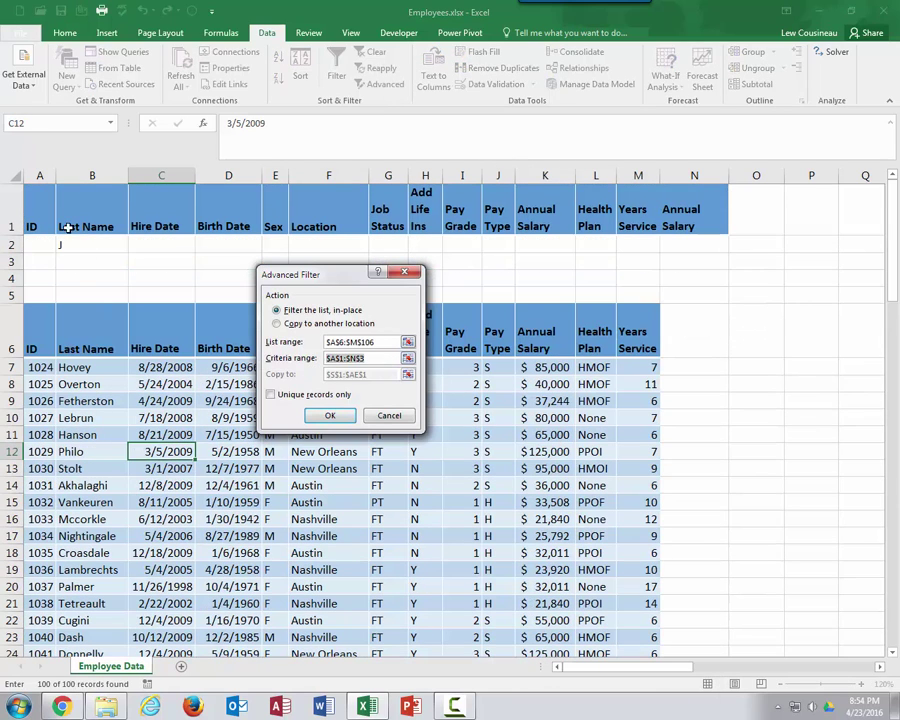
drag(33, 226, 650, 245)
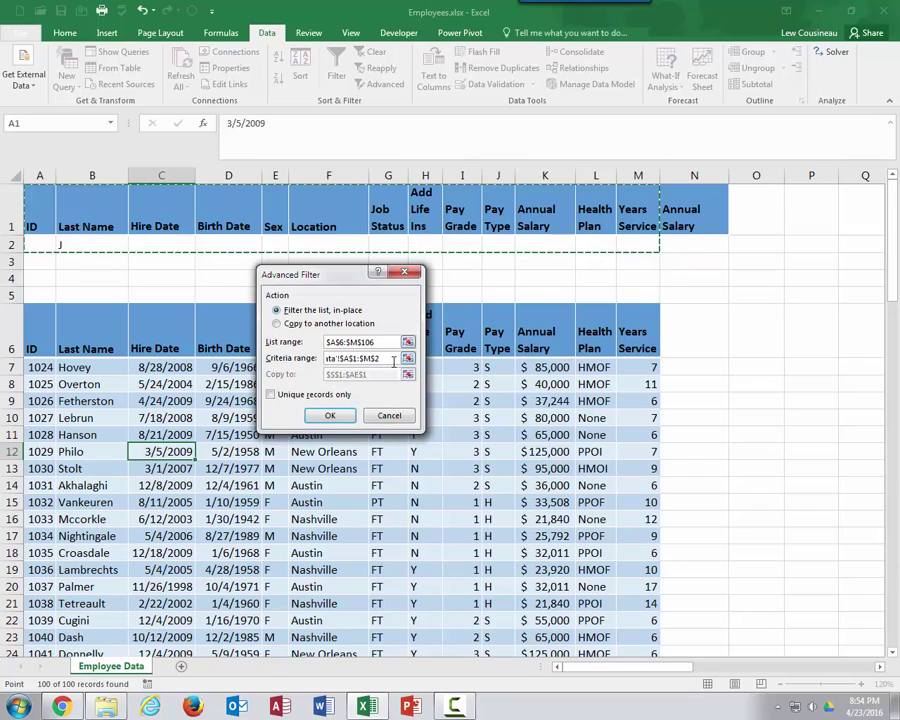
click(321, 421)
drag(84, 370, 64, 450)
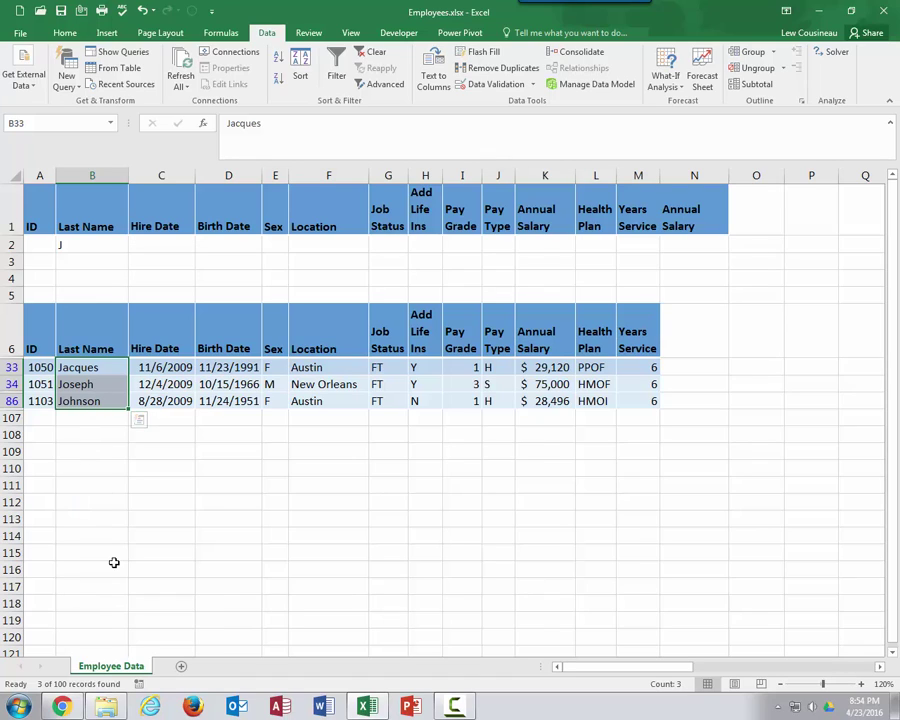
Step: Replace the B2 criterion with *son and reapply the Advanced Filter
click(86, 244)
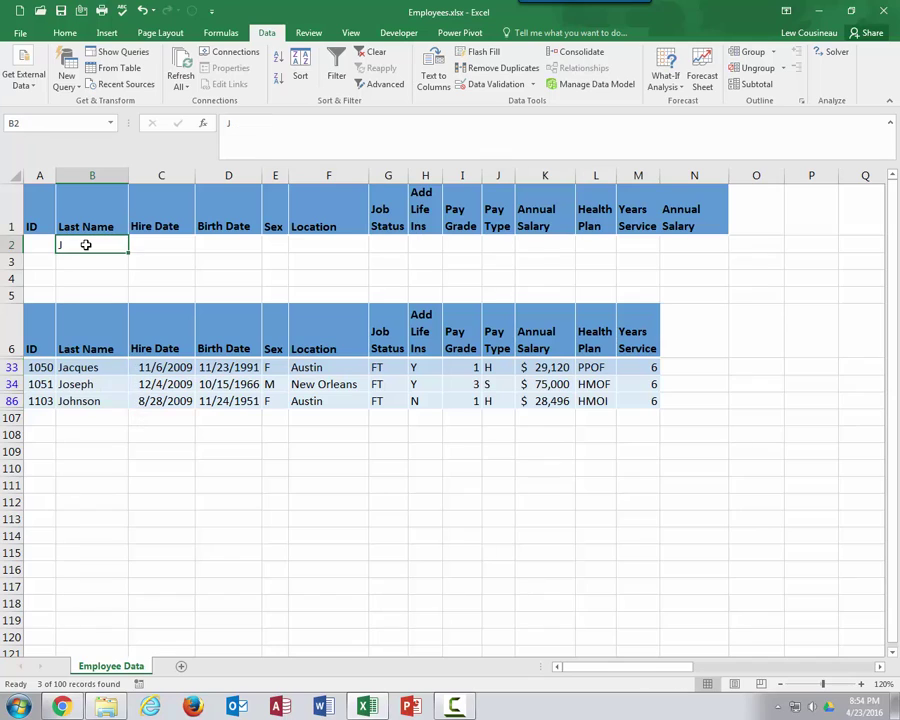
text(*)
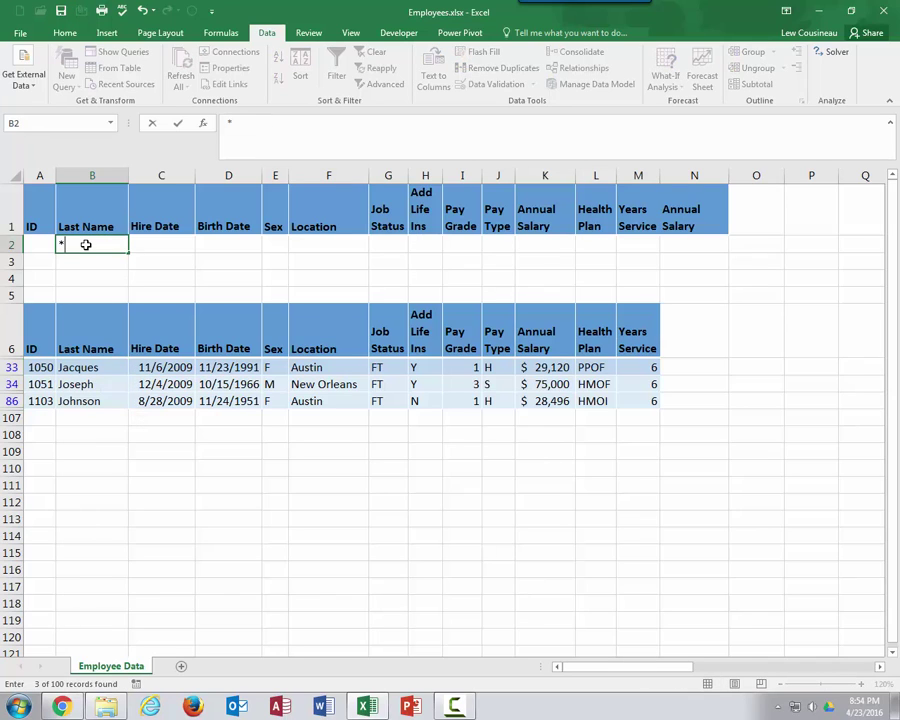
text(son)
click(116, 384)
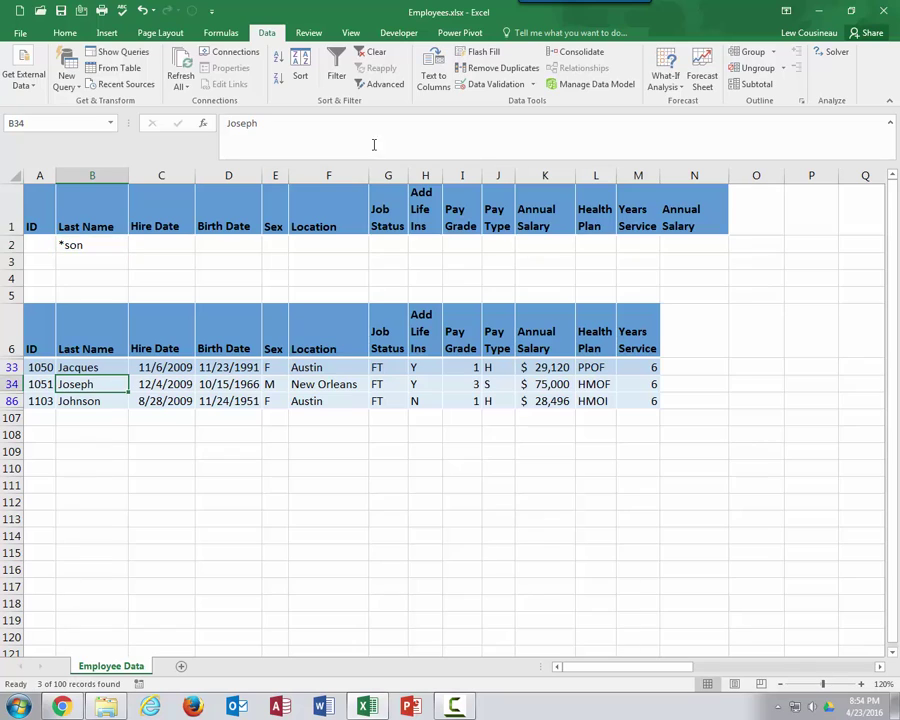
click(384, 84)
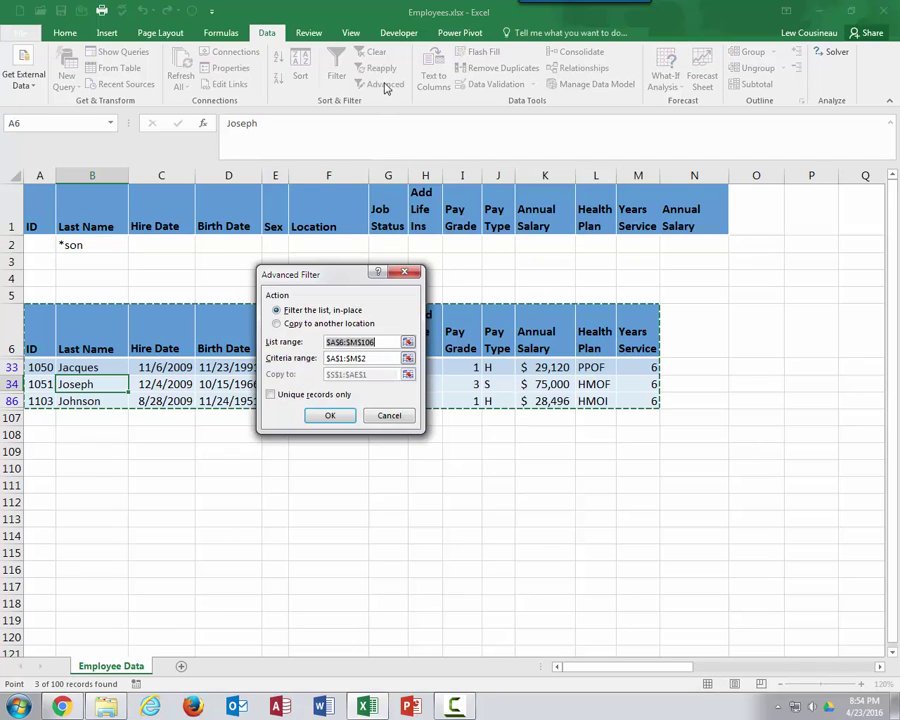
click(340, 416)
Step: Check the six matching surnames ending in son, down to Harrison
click(96, 384)
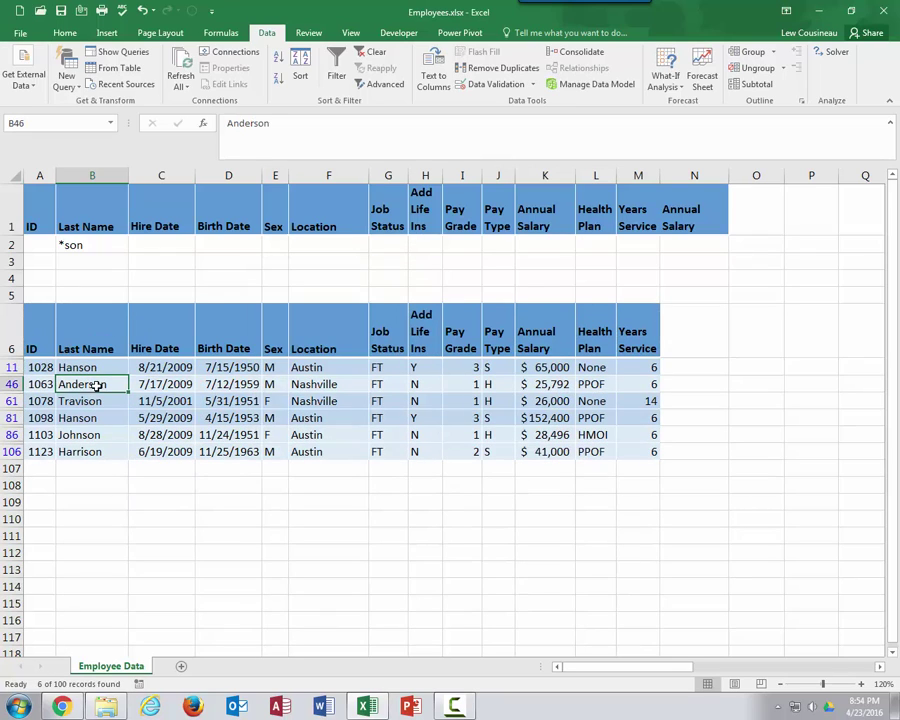
click(94, 401)
click(90, 435)
click(92, 452)
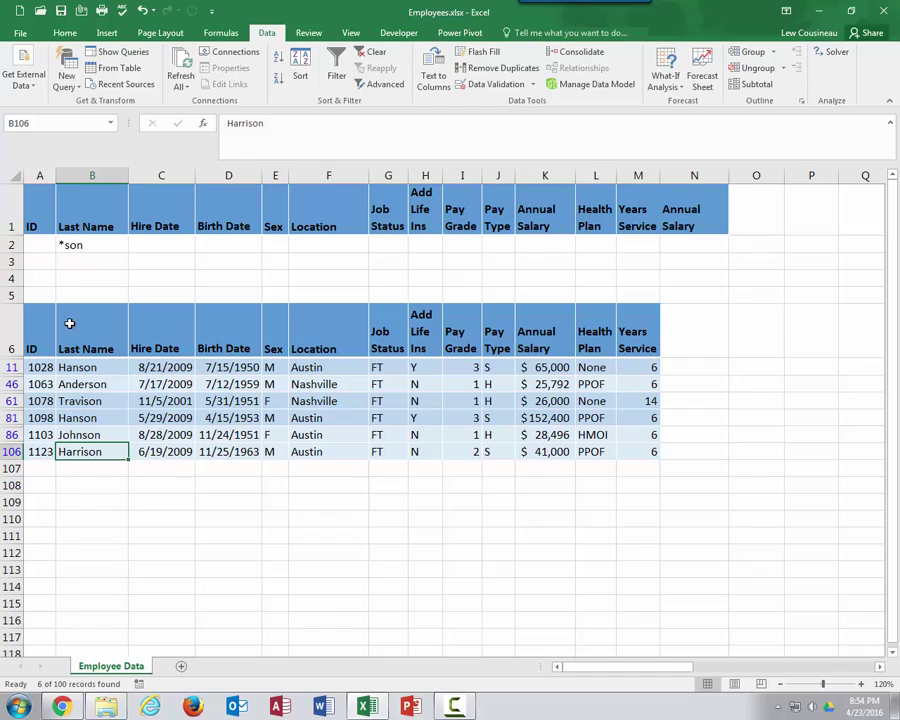
Step: Edit the B2 criterion from *son to *s?n
click(72, 245)
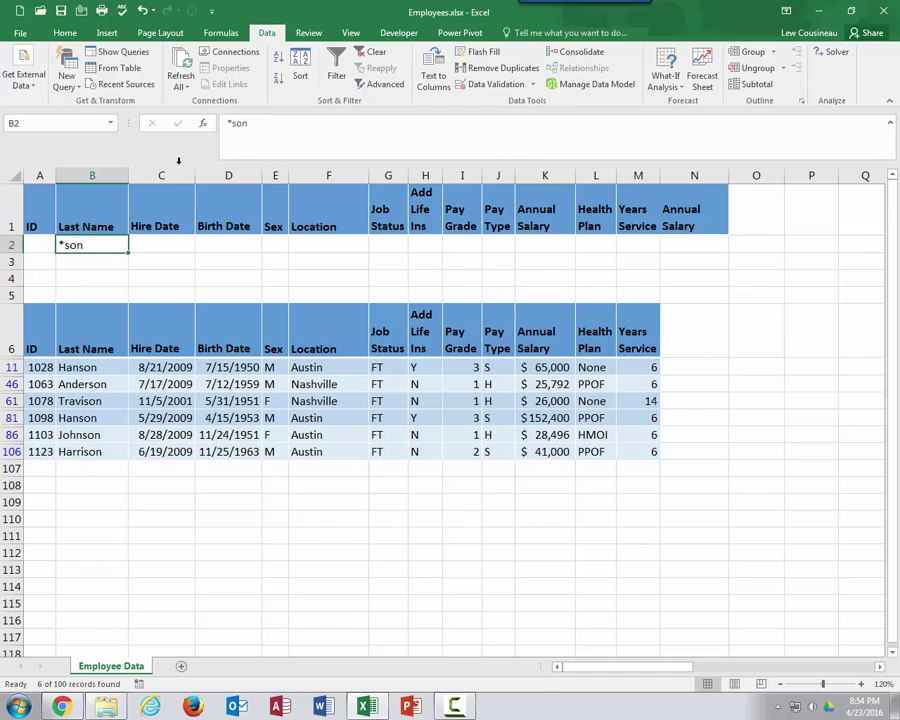
click(242, 124)
drag(238, 123, 243, 123)
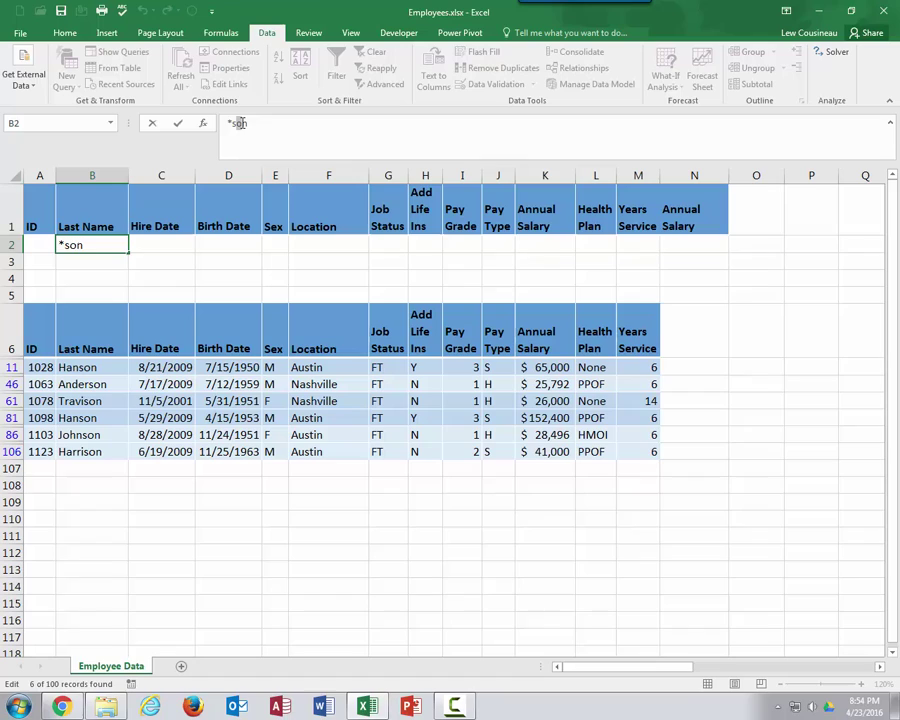
text(?)
Step: Reapply the Advanced Filter and inspect the 7 matches, including Disandro
click(161, 418)
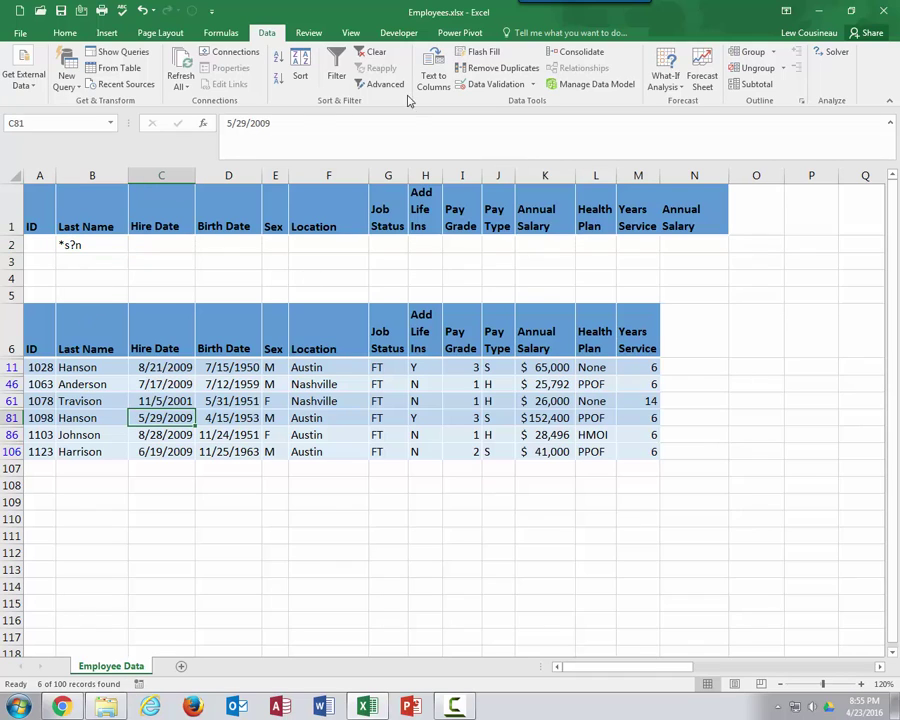
click(398, 86)
click(335, 415)
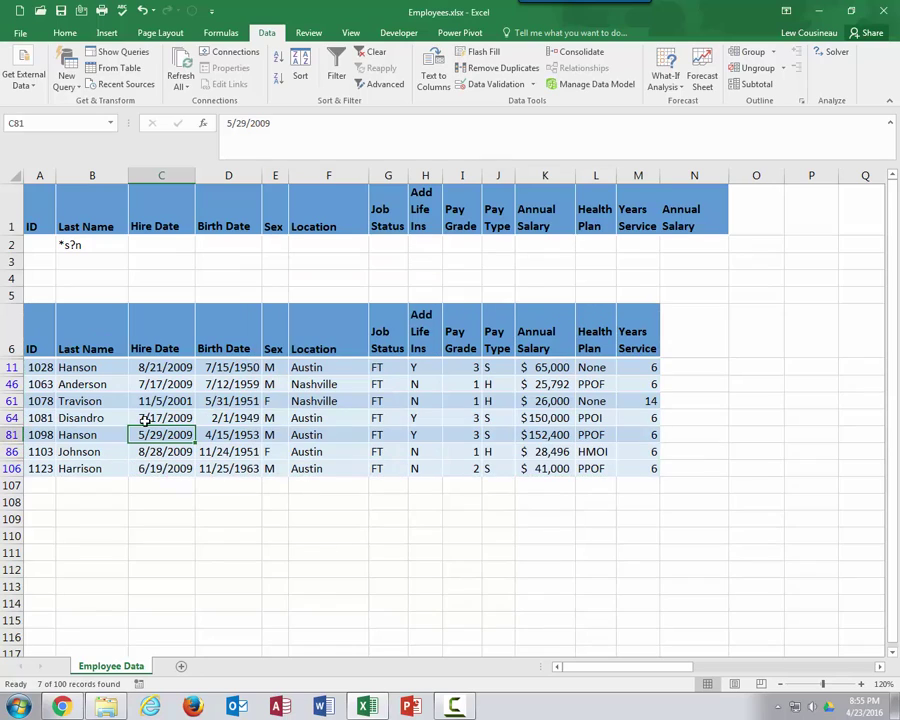
click(72, 420)
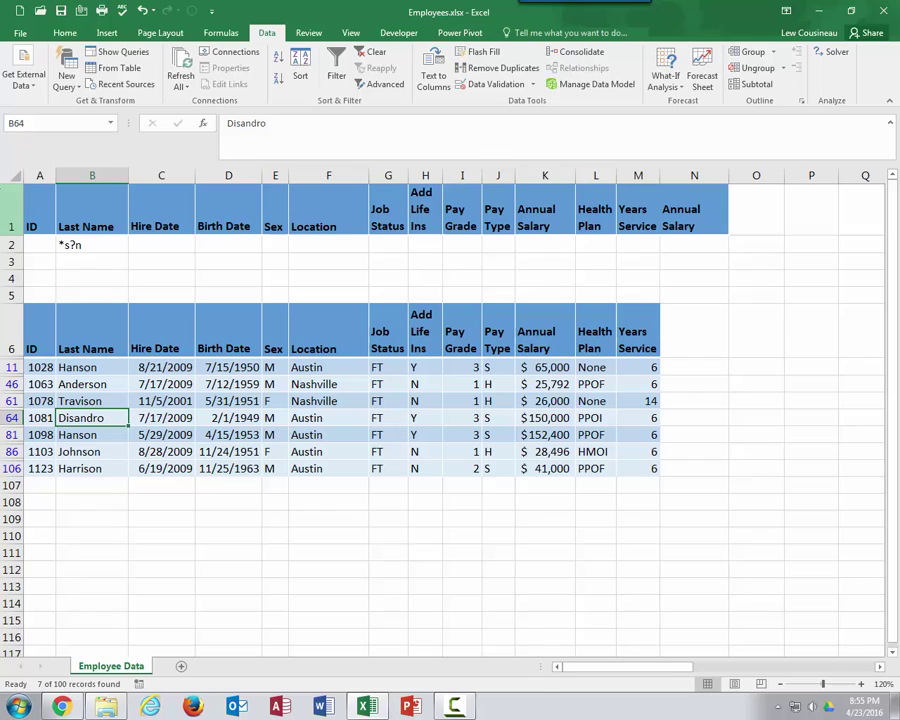
drag(42, 209, 683, 210)
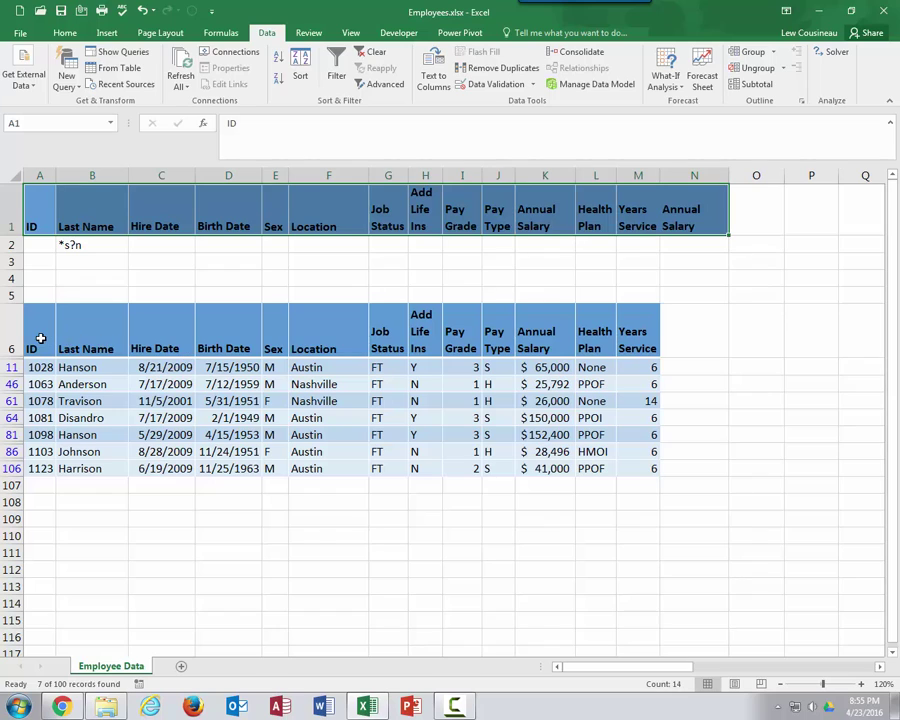
drag(34, 340, 636, 336)
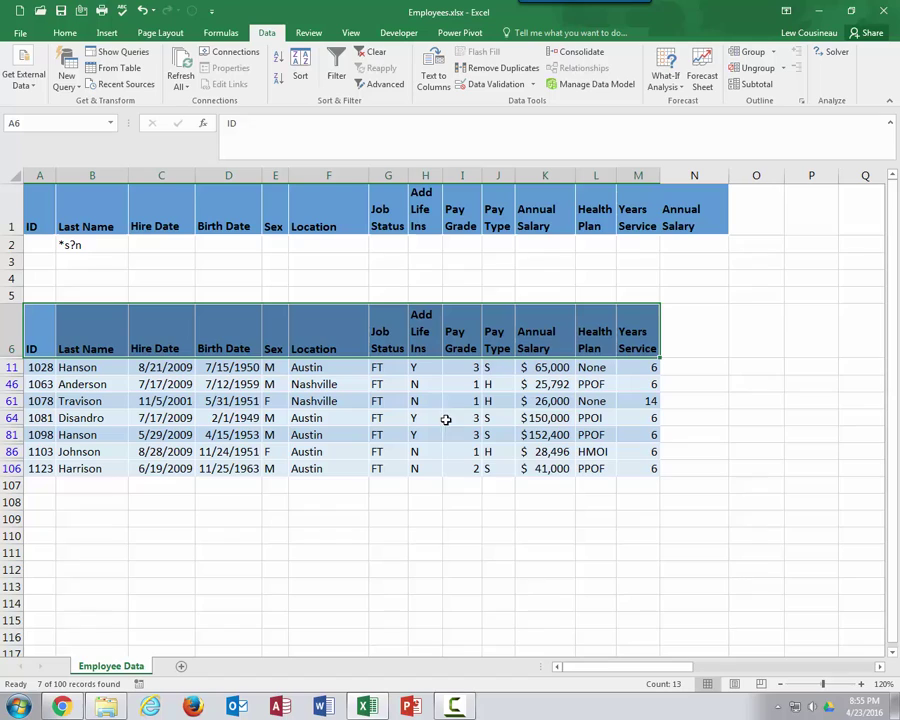
click(42, 212)
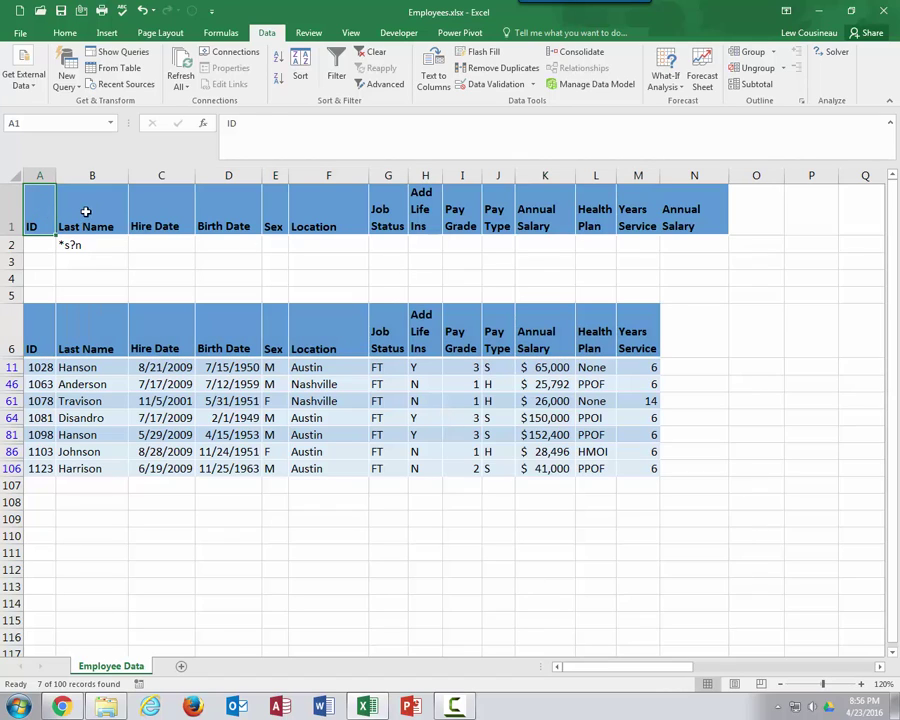
click(86, 212)
click(160, 212)
click(242, 212)
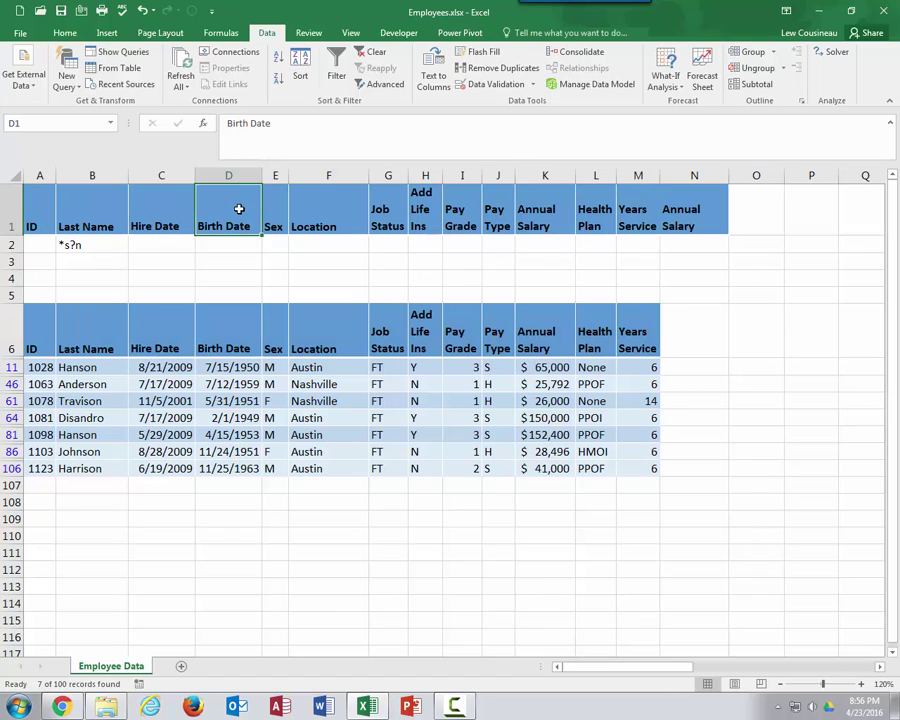
drag(233, 214, 231, 331)
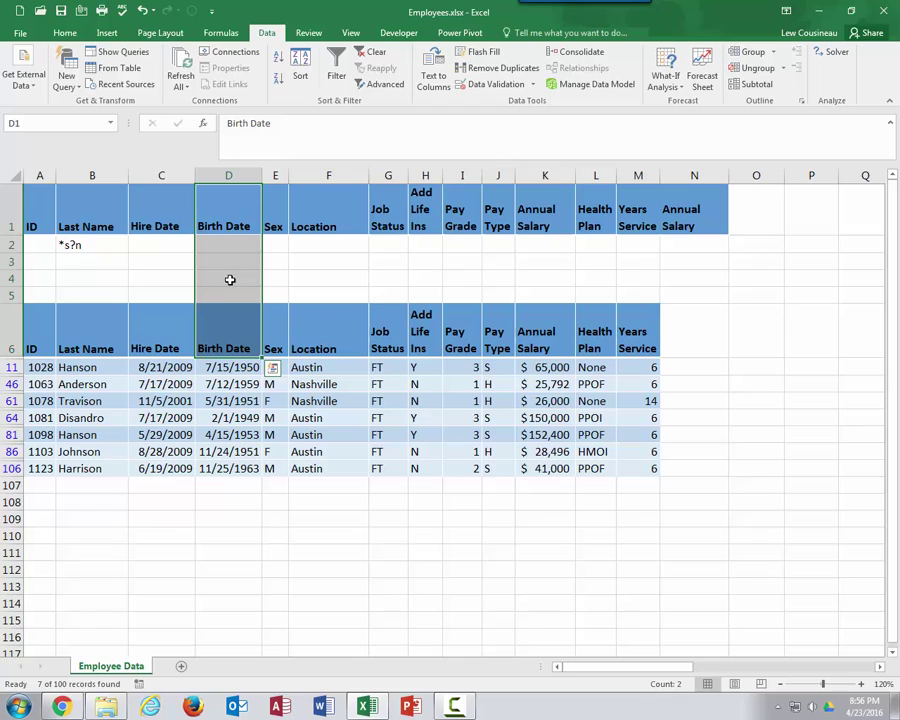
click(244, 418)
click(242, 349)
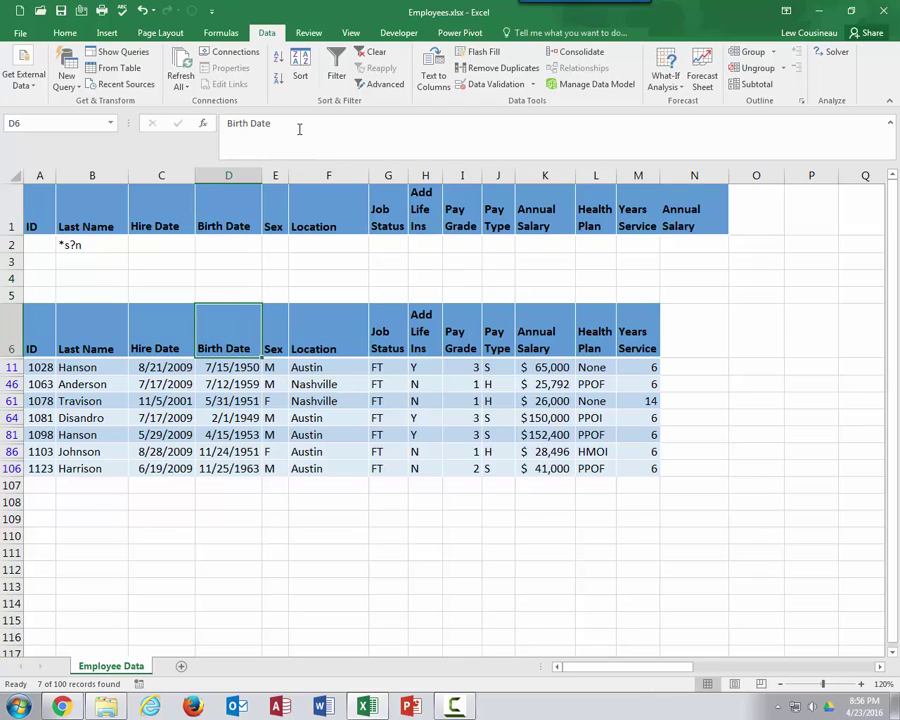
click(299, 129)
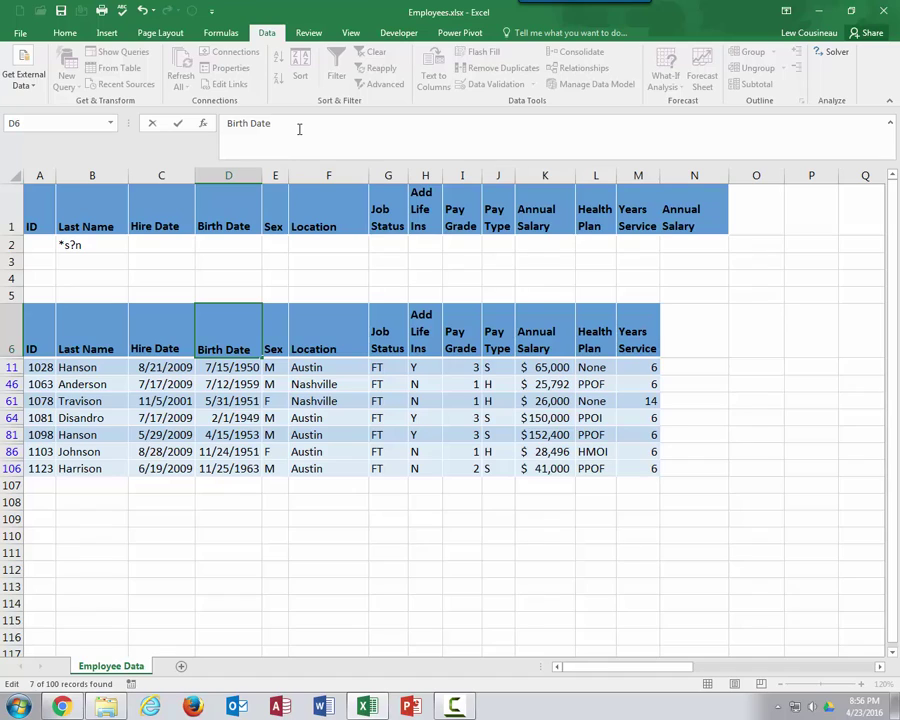
key(Return)
click(233, 340)
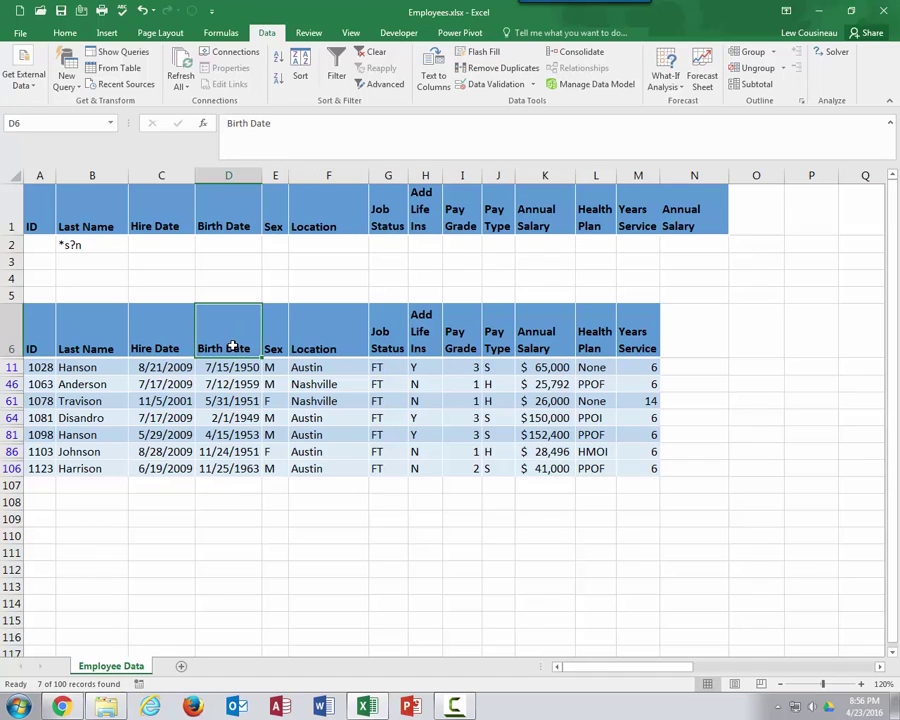
click(236, 228)
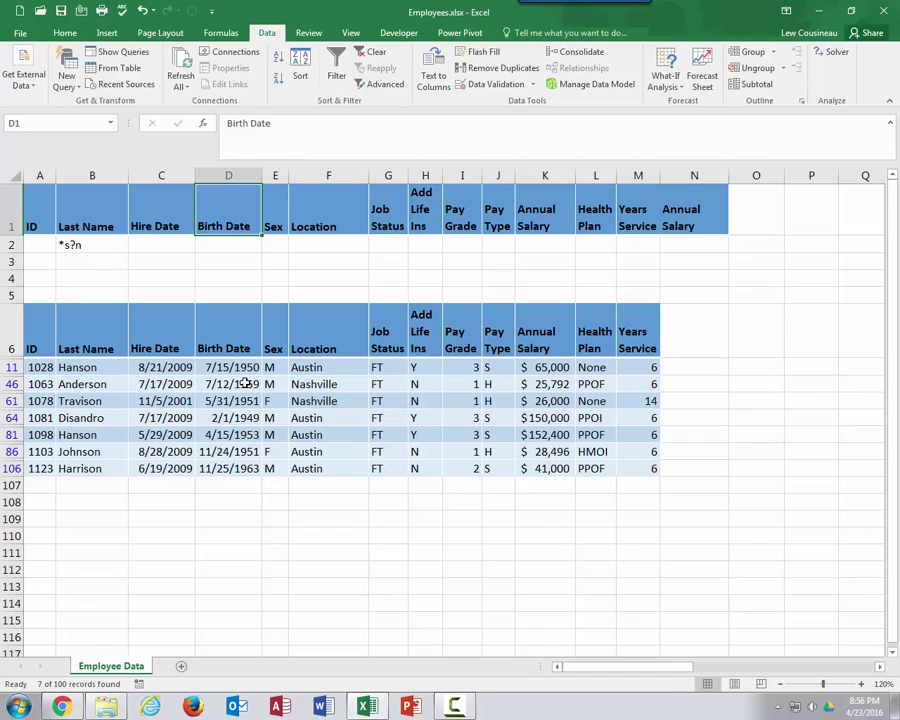
click(232, 246)
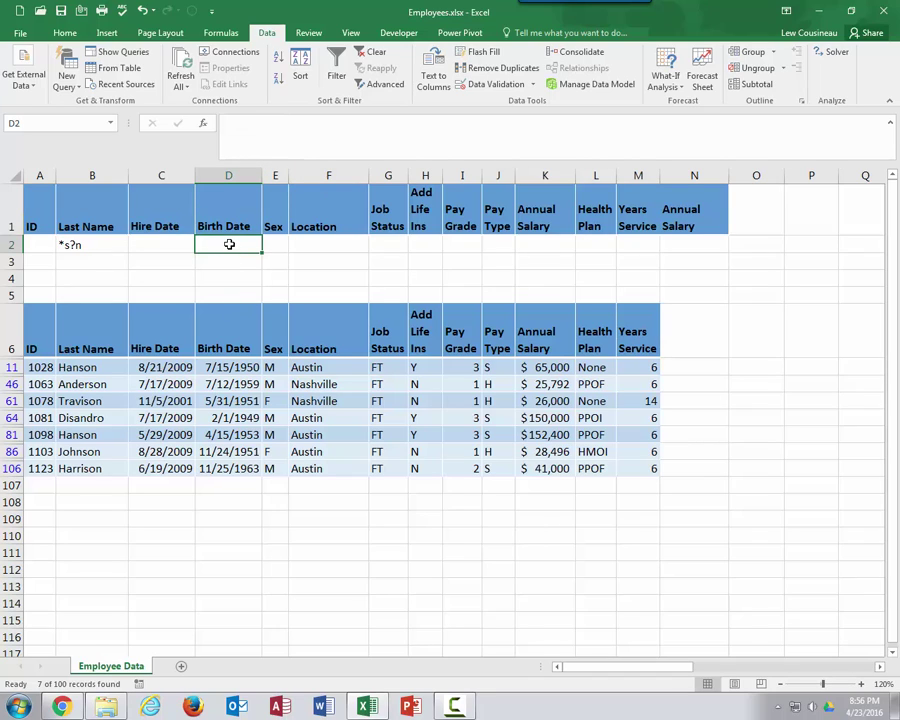
drag(233, 221, 231, 335)
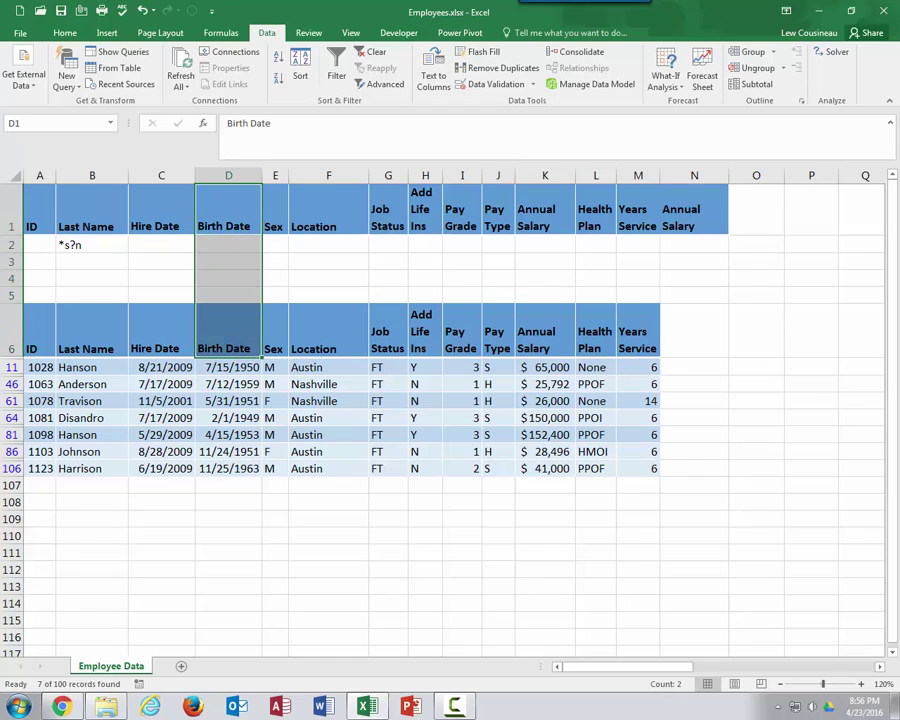
click(378, 434)
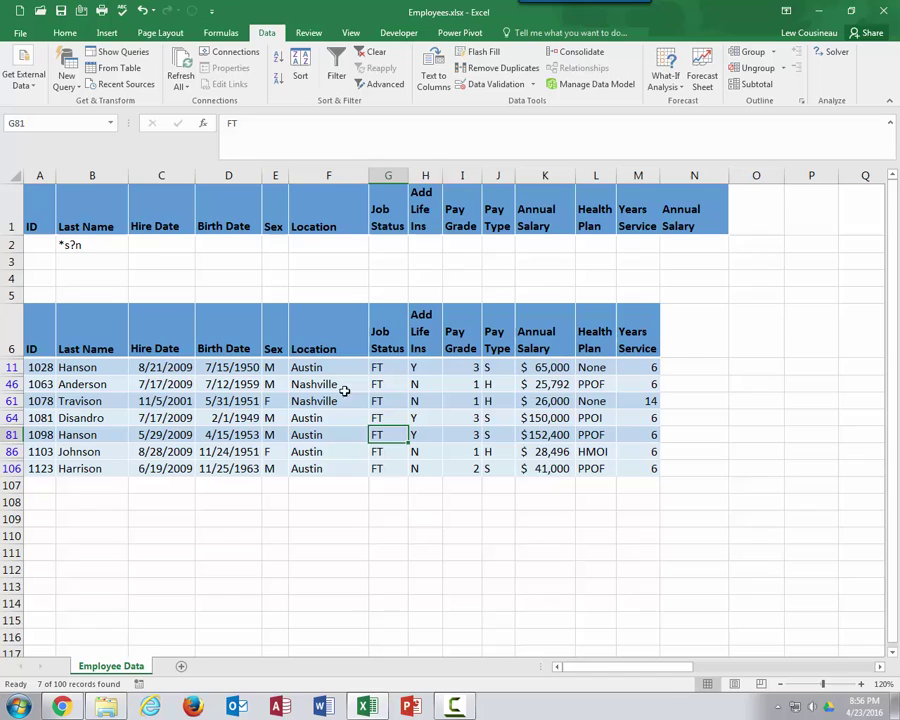
Step: Check the empty Location criteria cell and select criteria rows 2–3
click(323, 247)
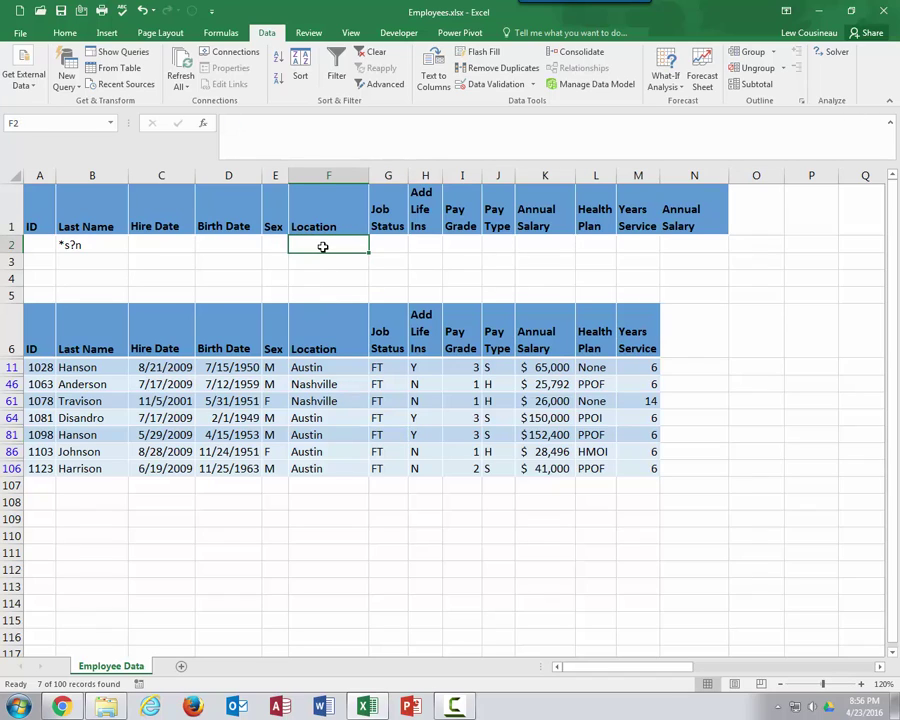
double_click(323, 247)
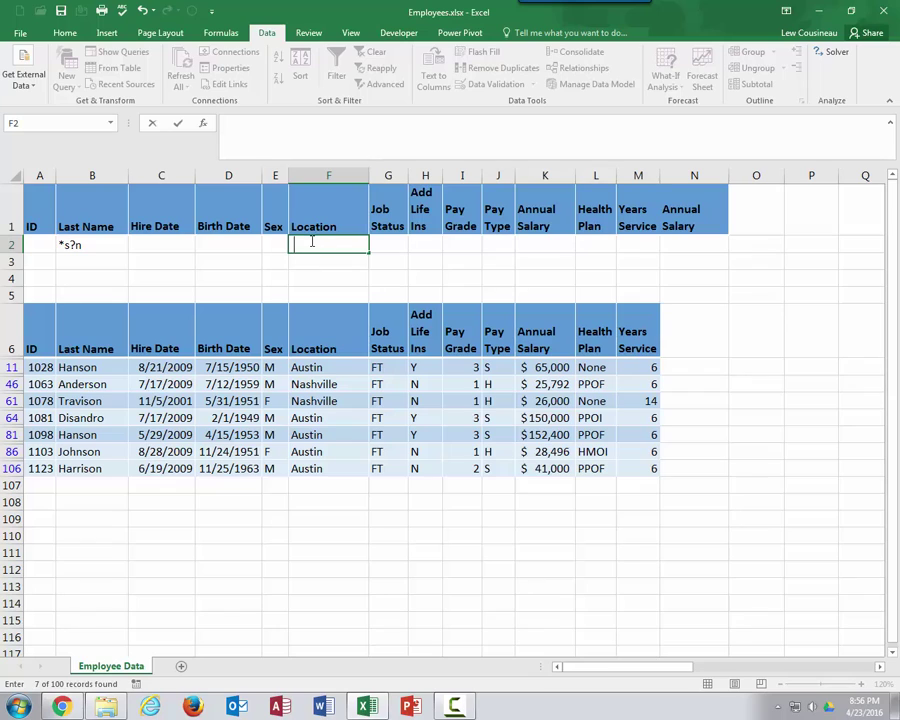
key(Return)
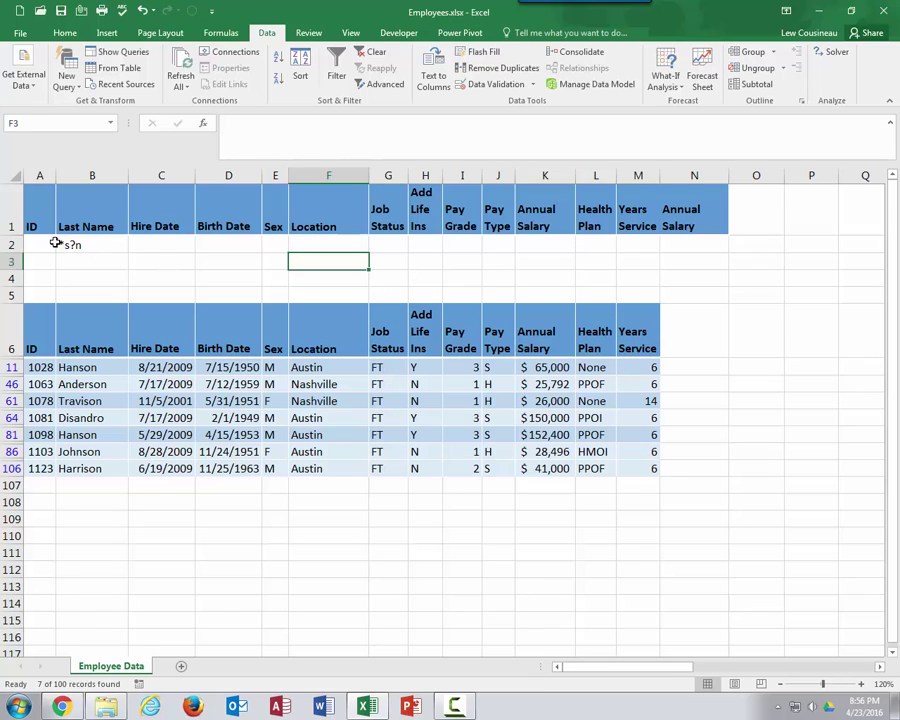
drag(50, 250, 659, 262)
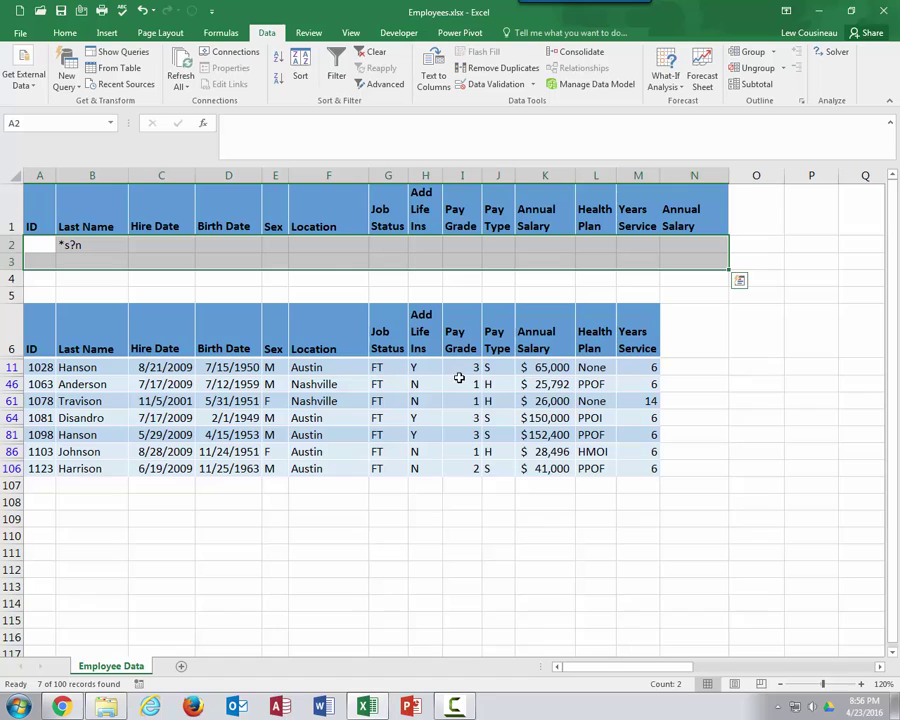
click(315, 251)
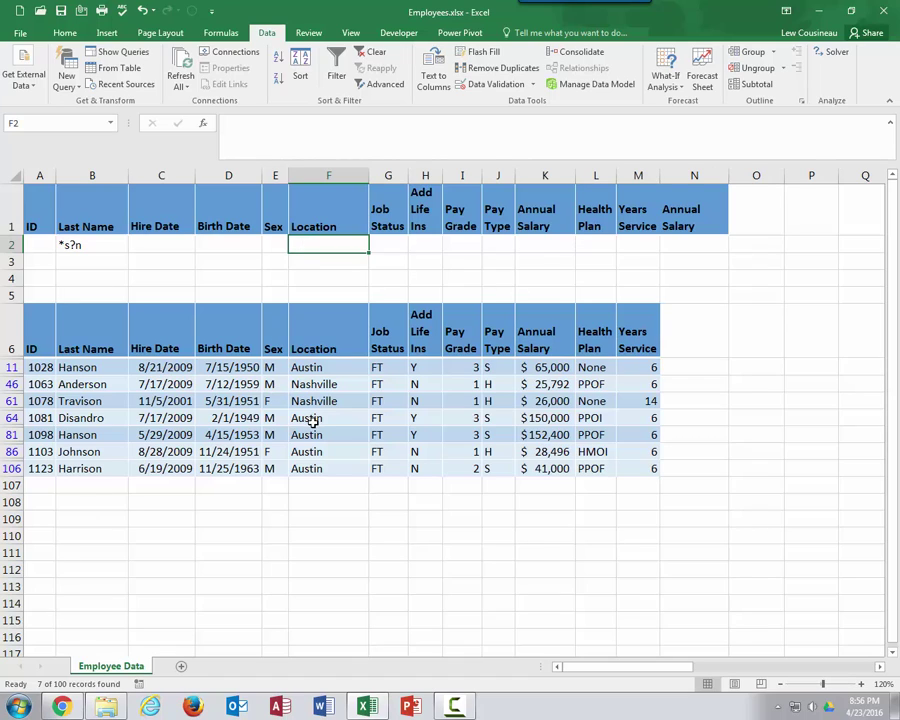
Step: Compare the criteria and table header rows, then delete the *s?n entry from rows 2–3
drag(37, 220, 692, 208)
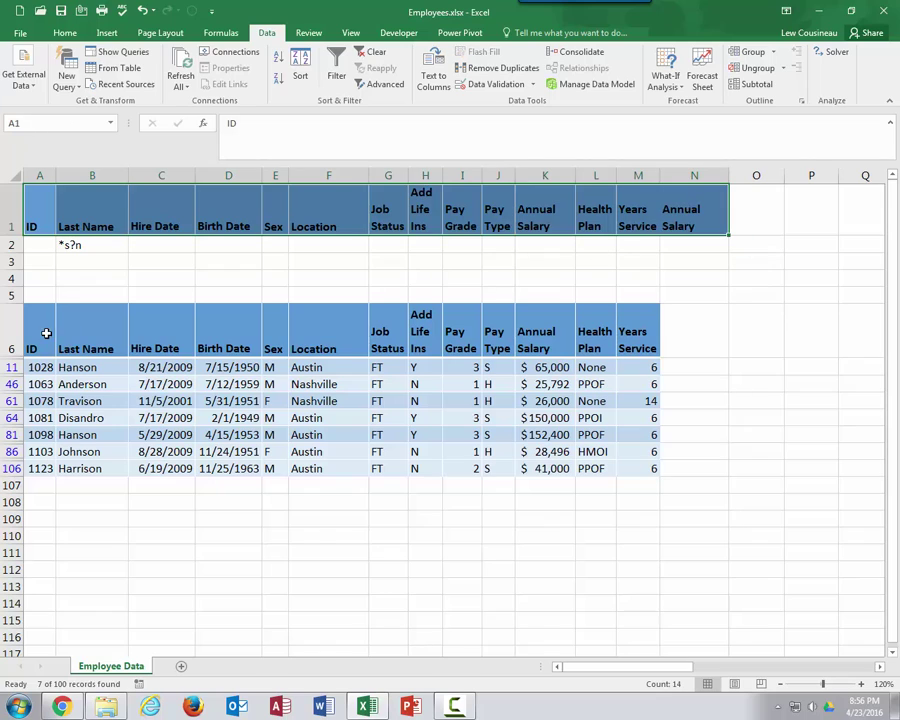
drag(46, 333, 636, 343)
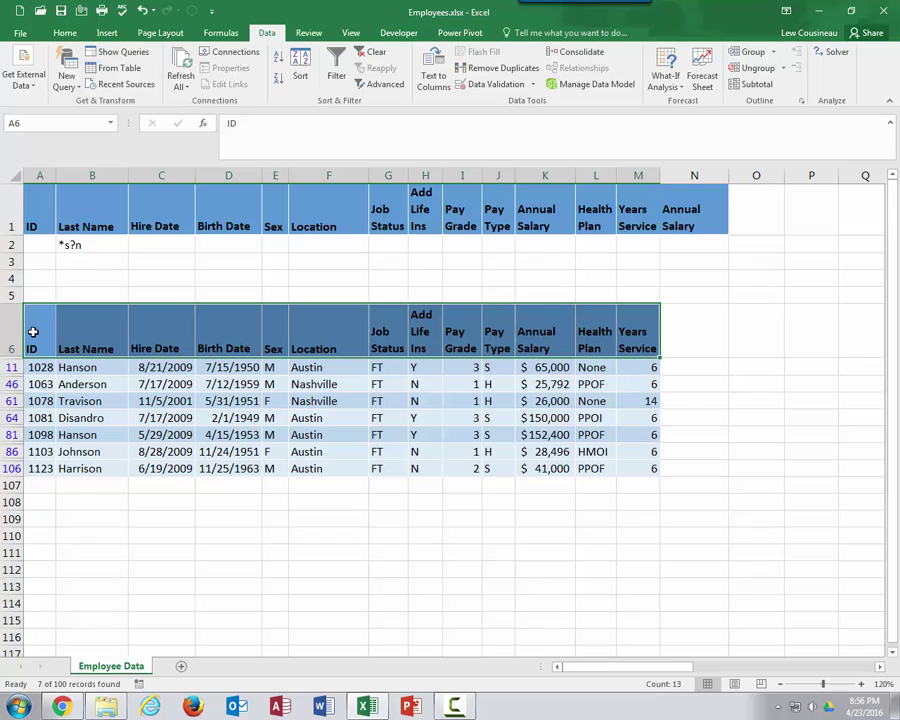
drag(32, 331, 636, 343)
drag(44, 247, 693, 263)
key(Delete)
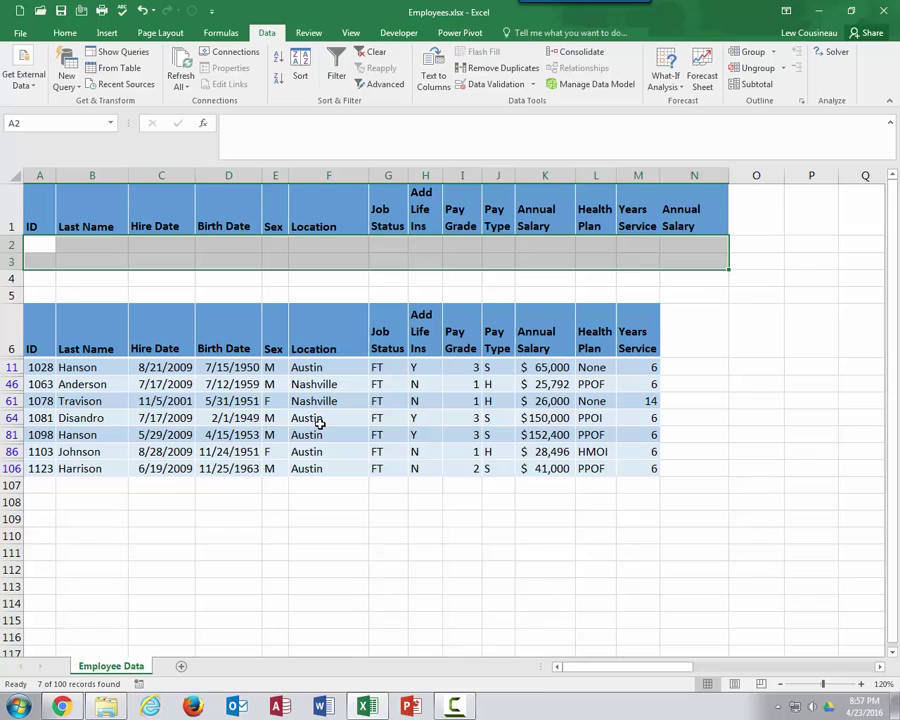
click(316, 418)
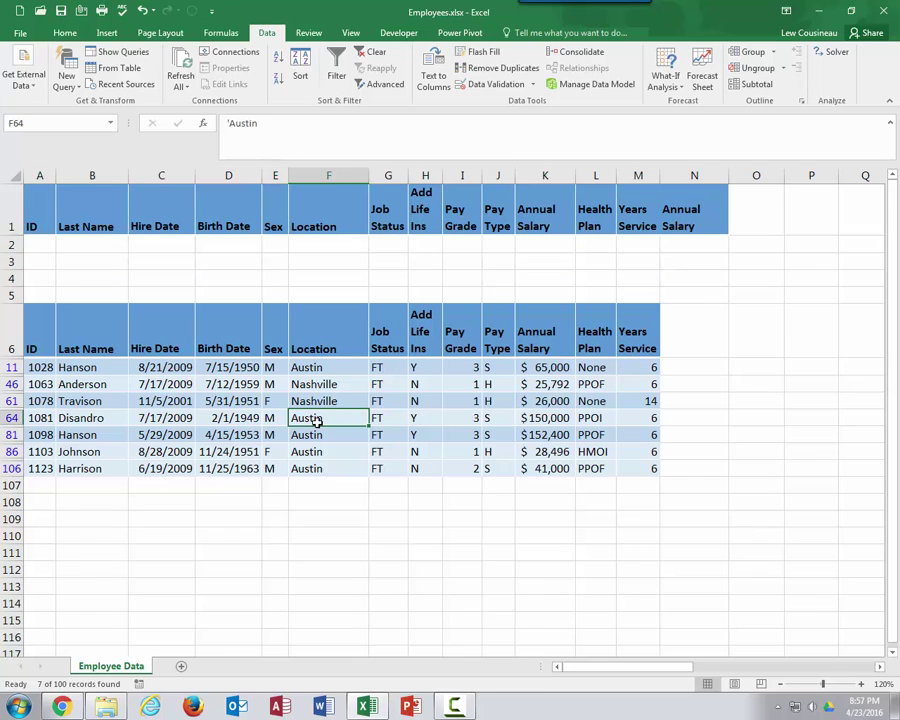